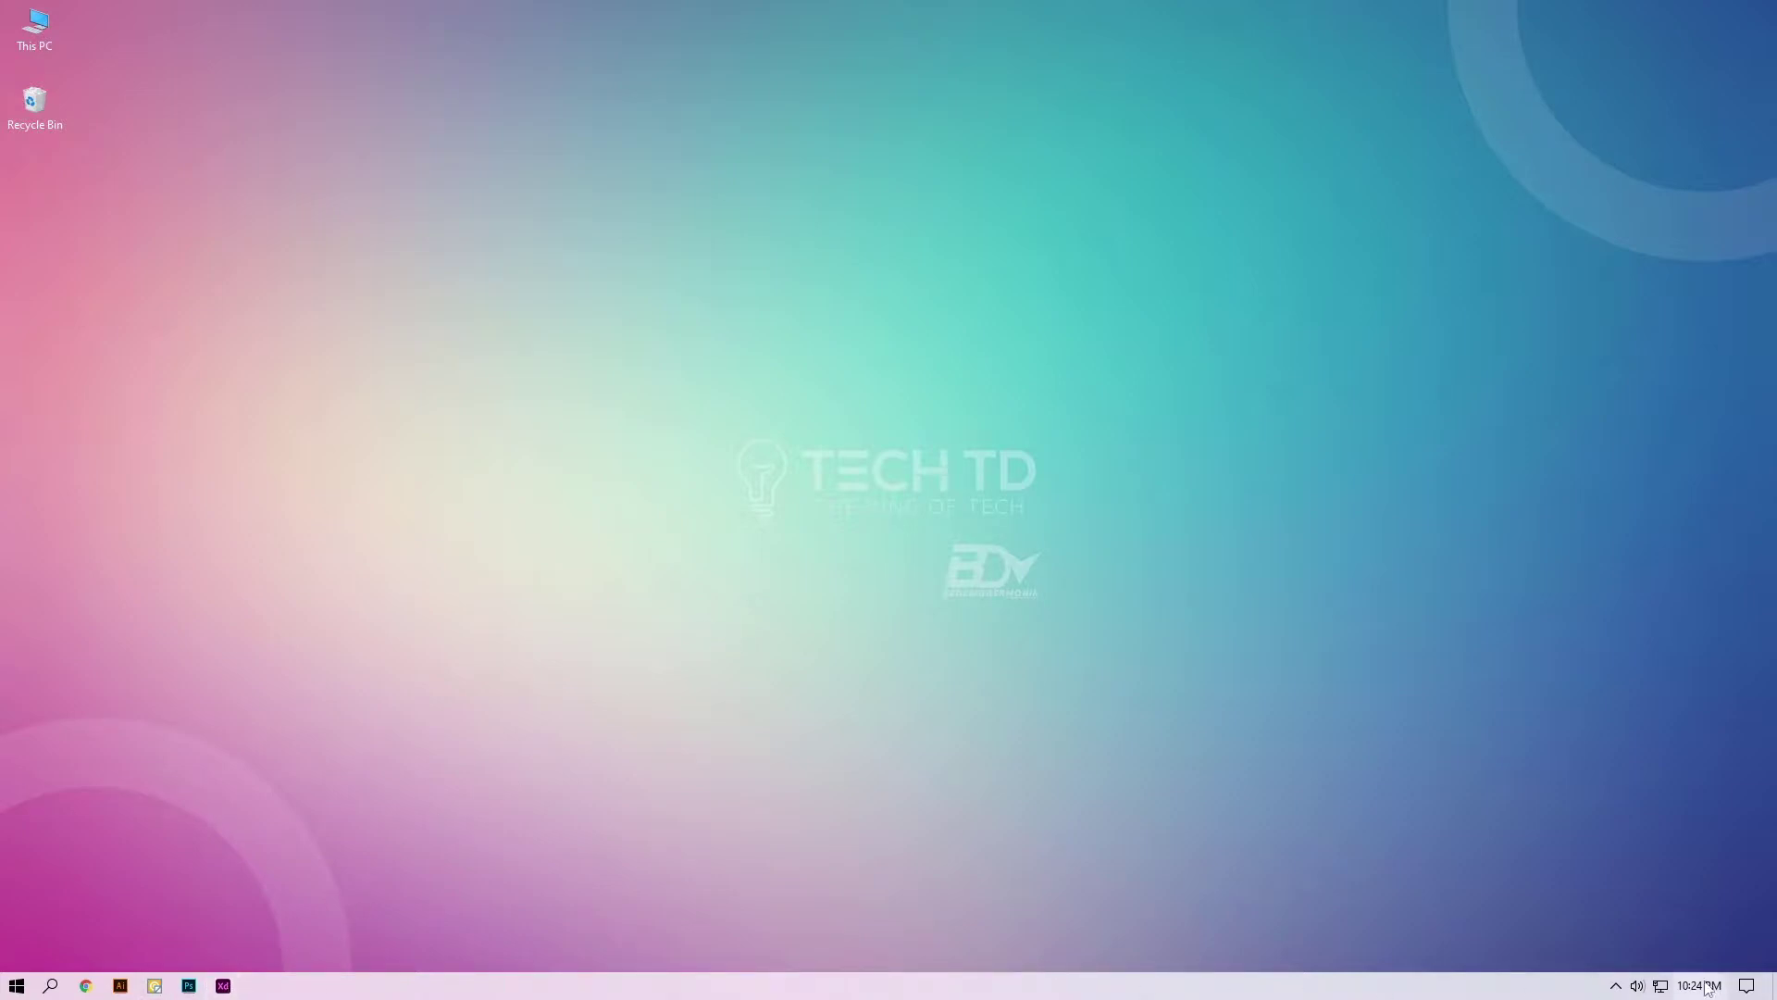
Open Creative Cloud Desktop from the hidden notification icons to check its account sign-in page, and close it
mouse_move(1703, 993)
left_click(1616, 987)
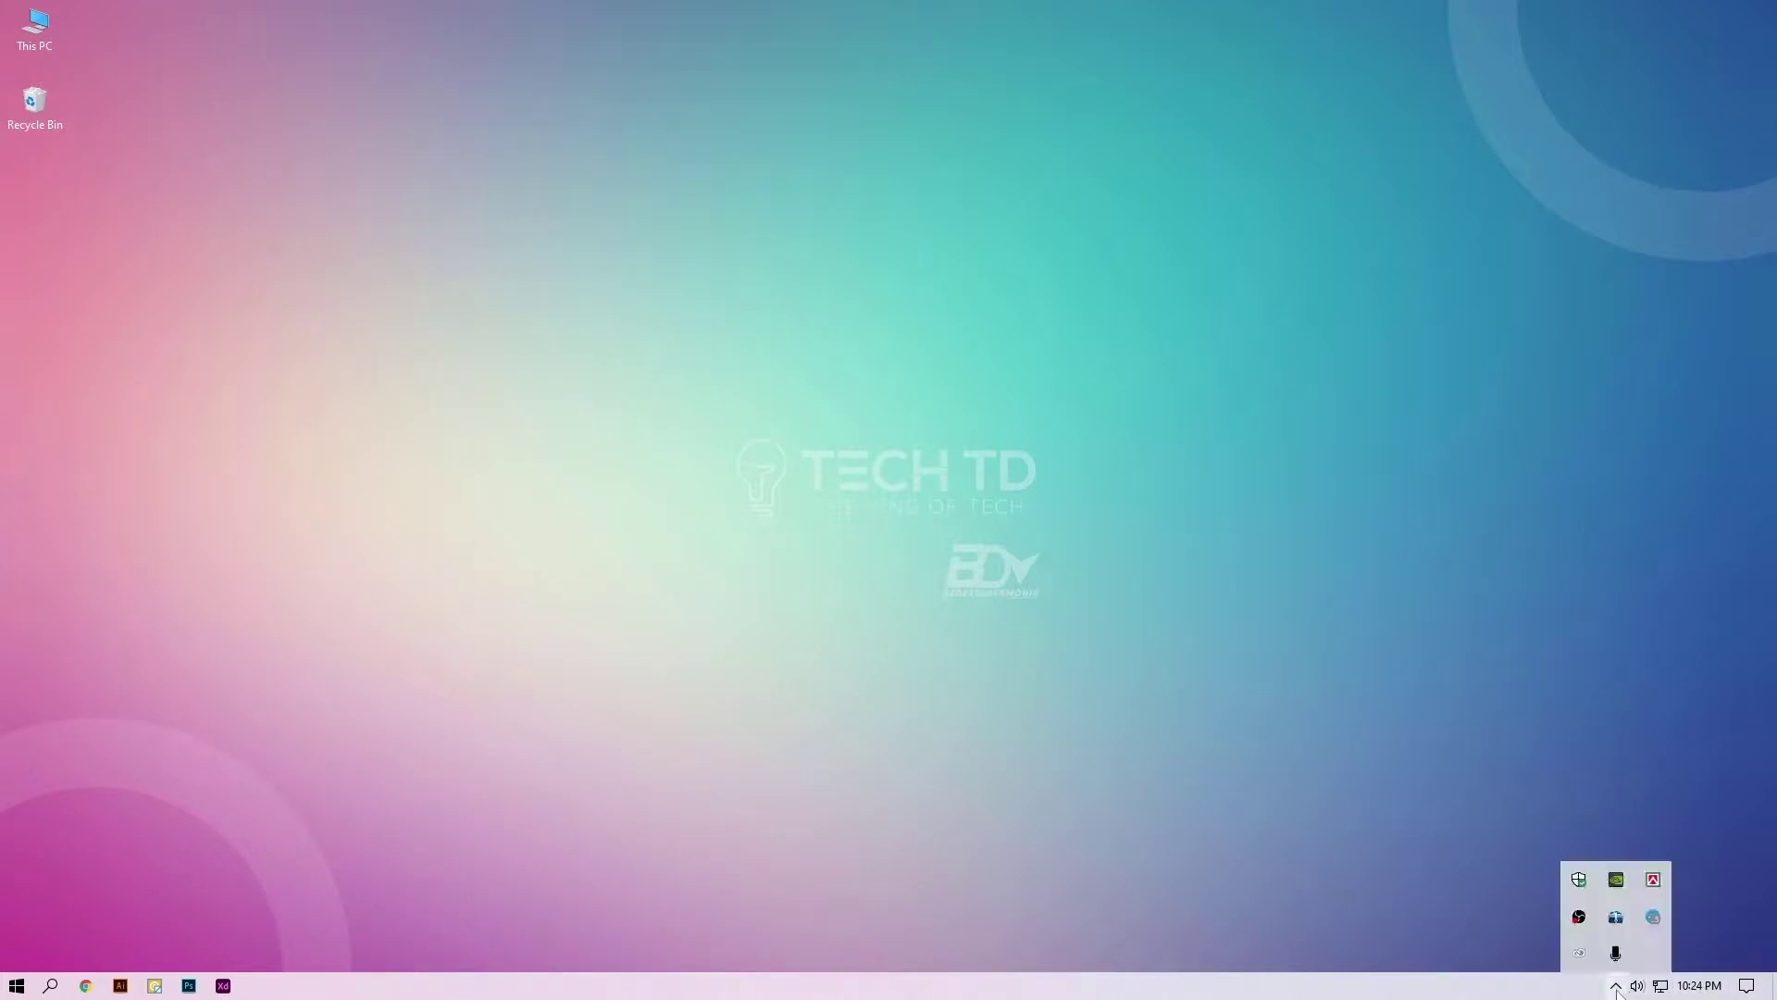
left_click(1579, 956)
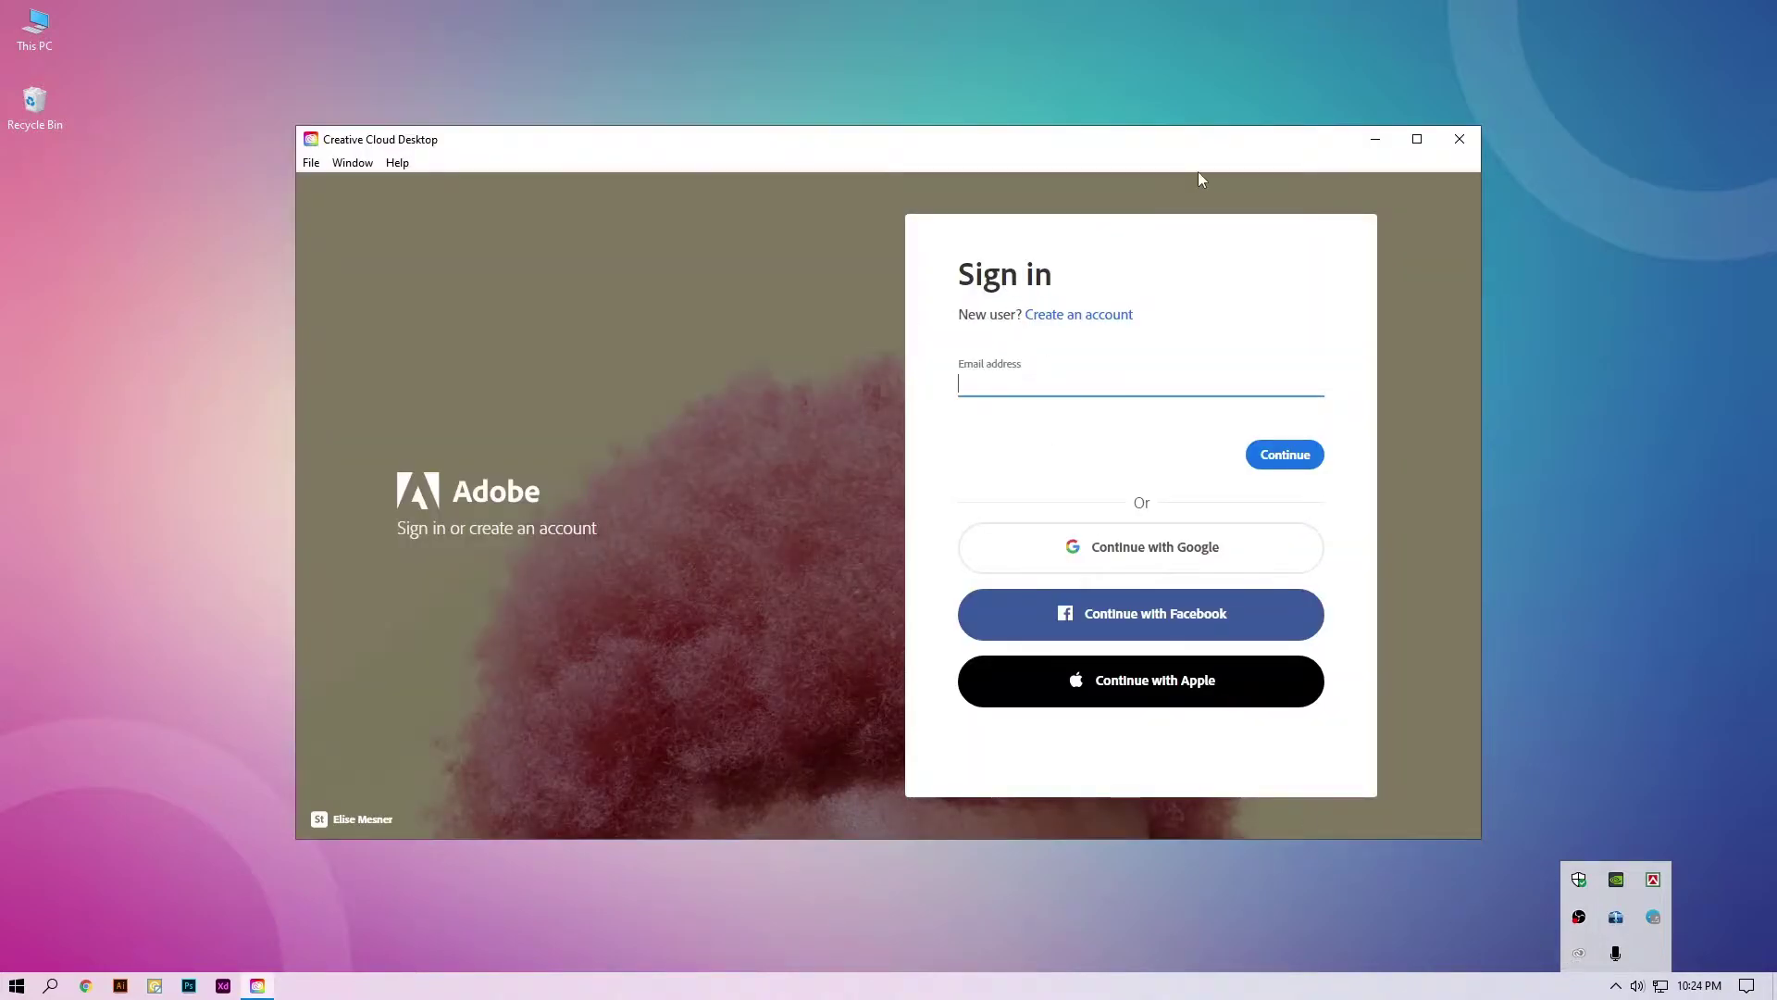
left_click(1459, 139)
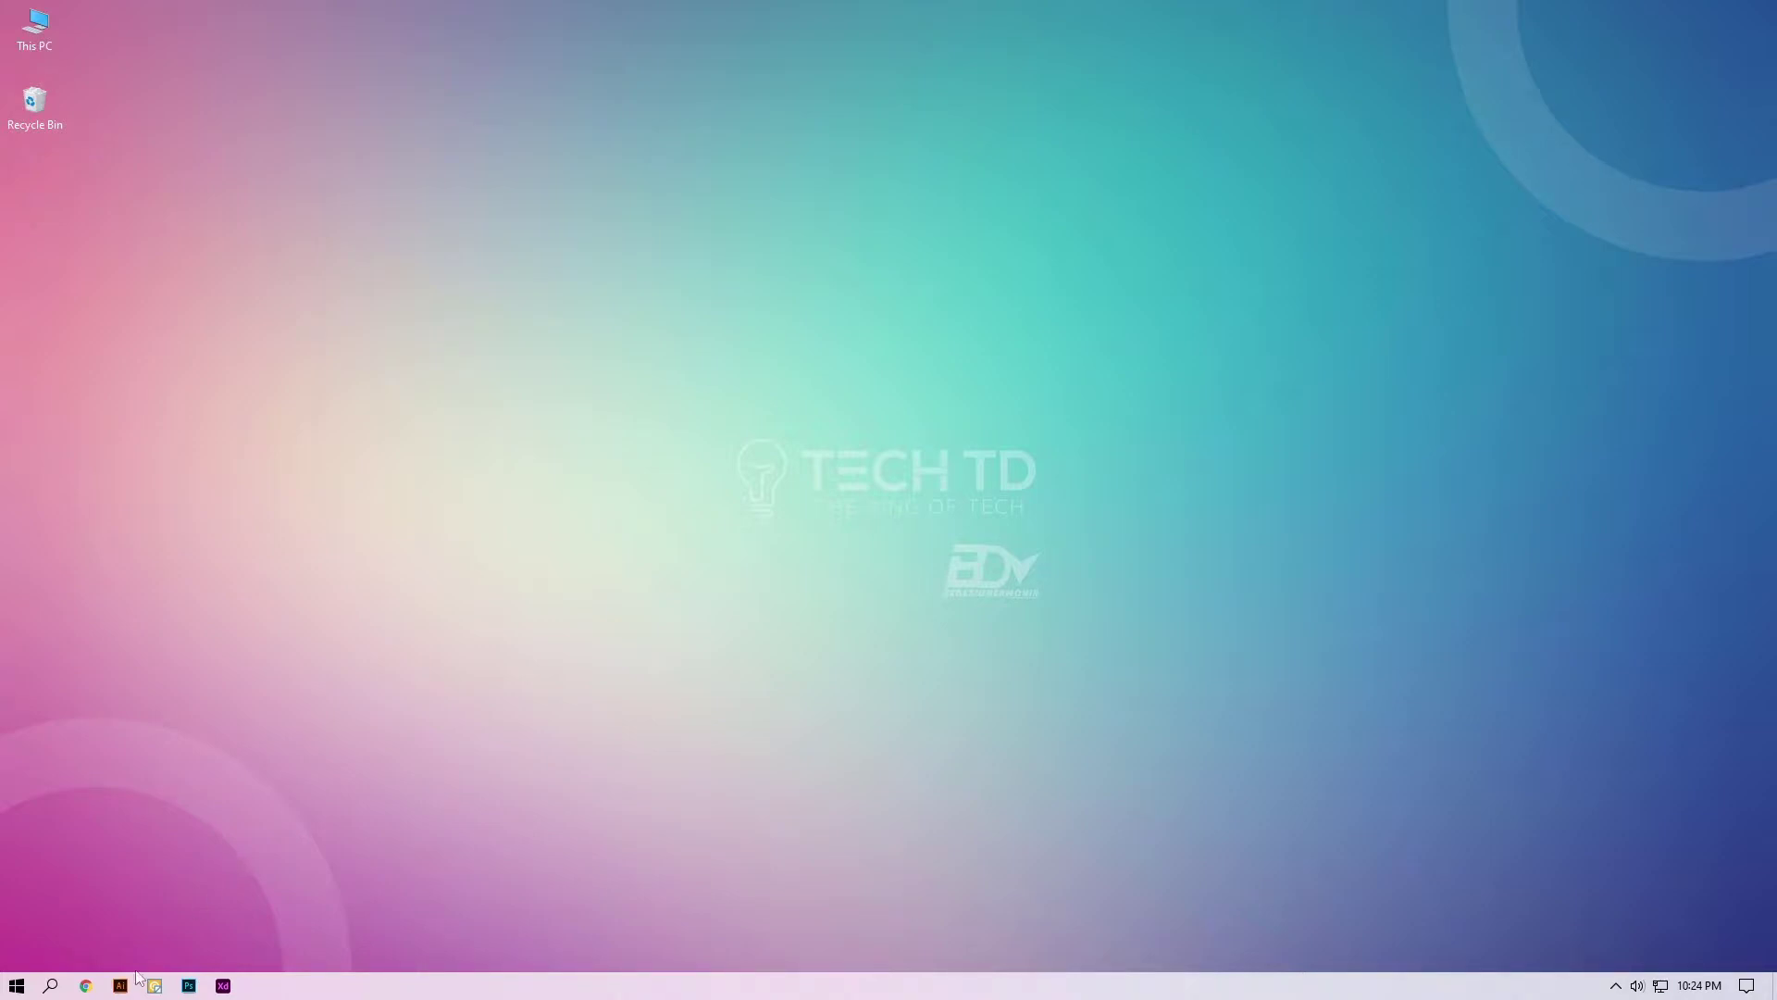
Launch Photoshop and Illustrator to check how they start up, and close both programs
left_click(189, 986)
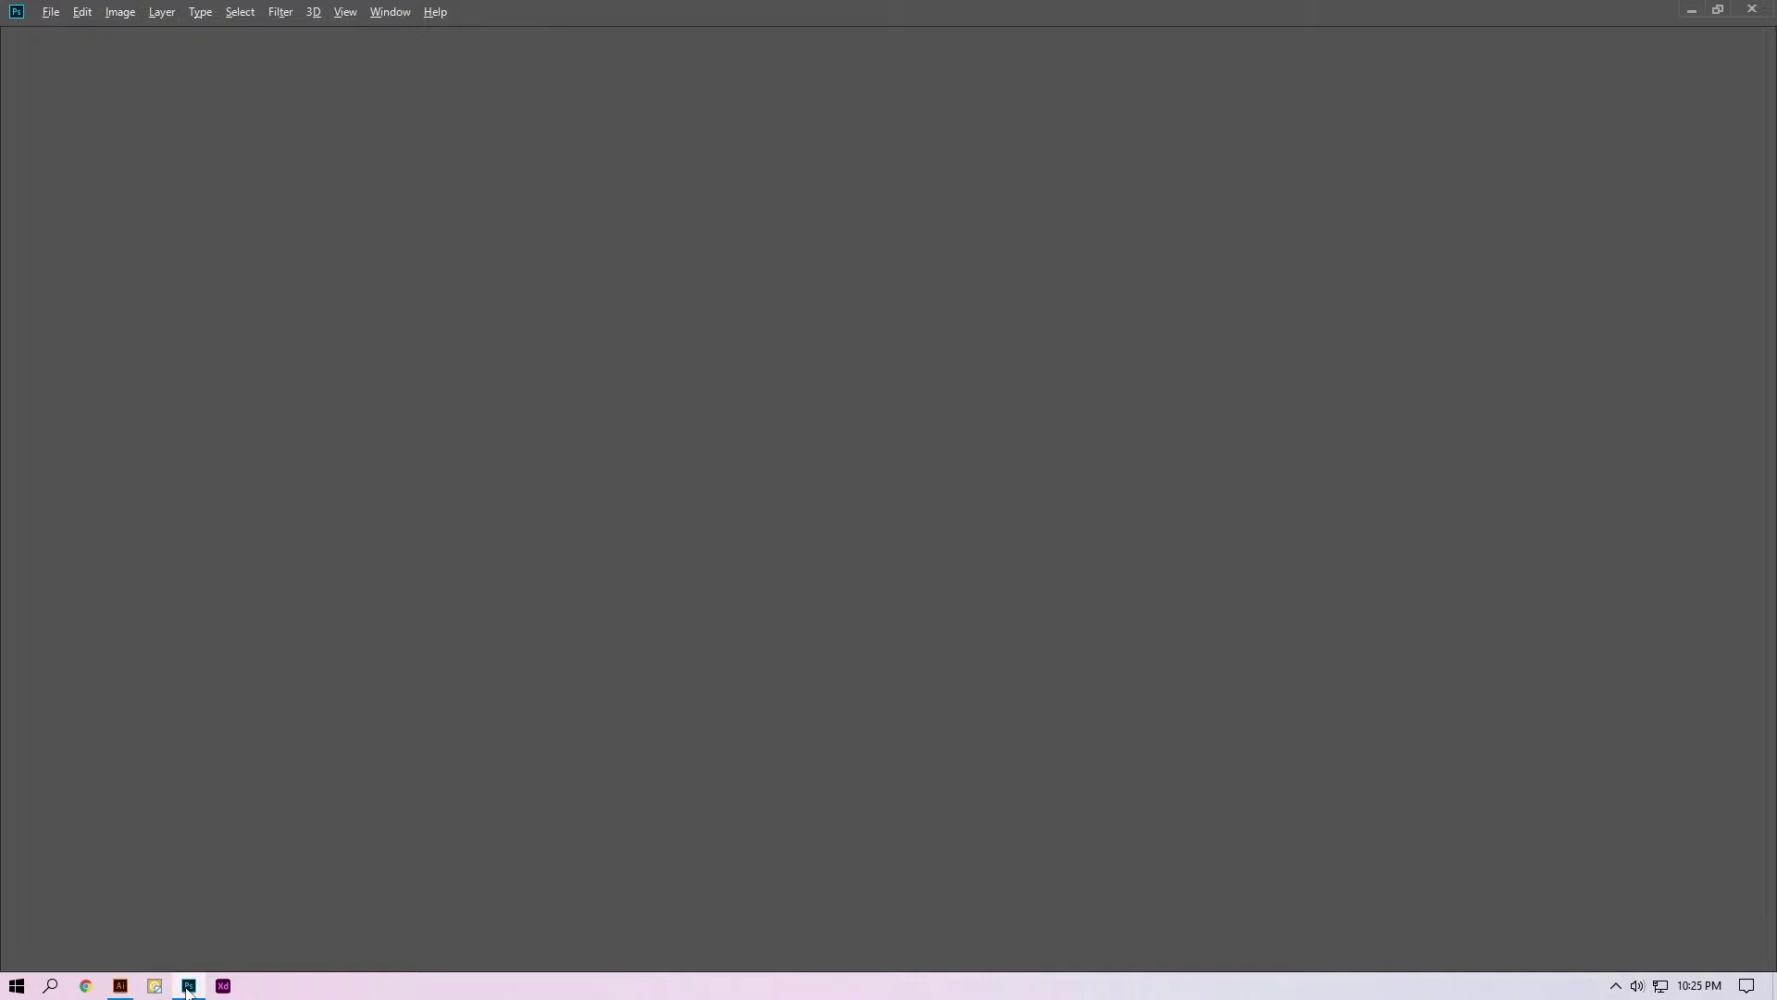
left_click(188, 987)
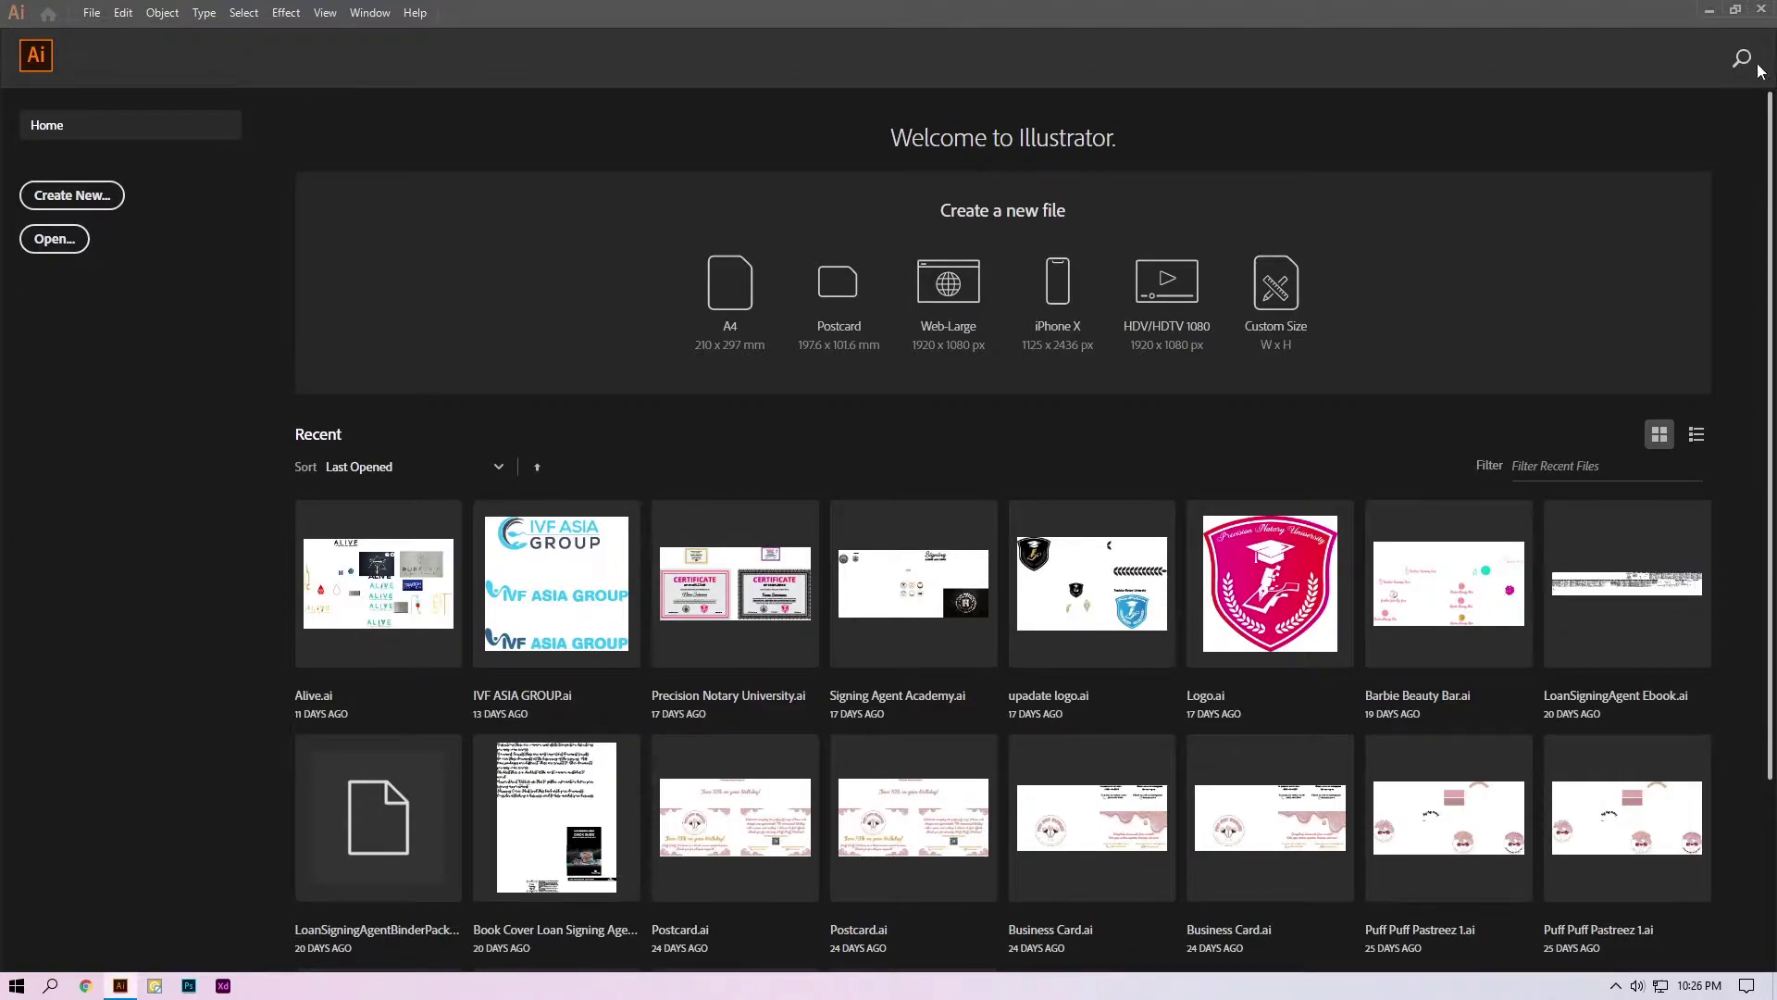
left_click(1740, 63)
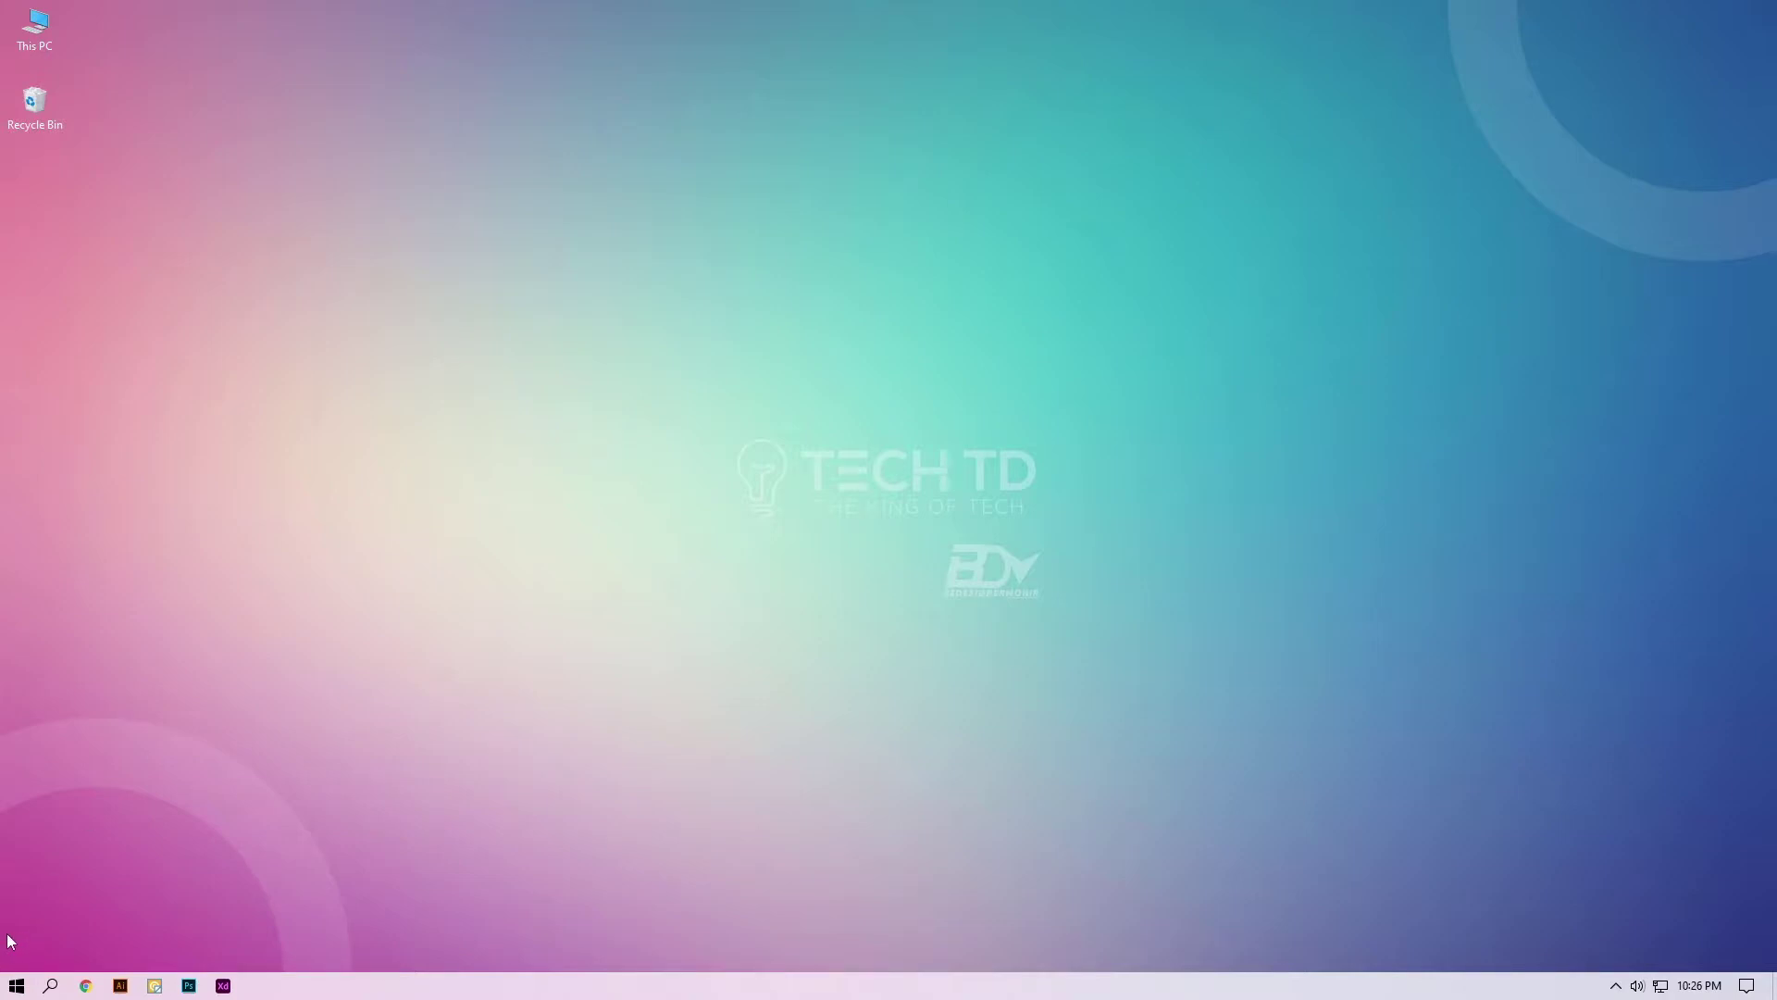
Open the Windows search from the desktop
left_click(51, 987)
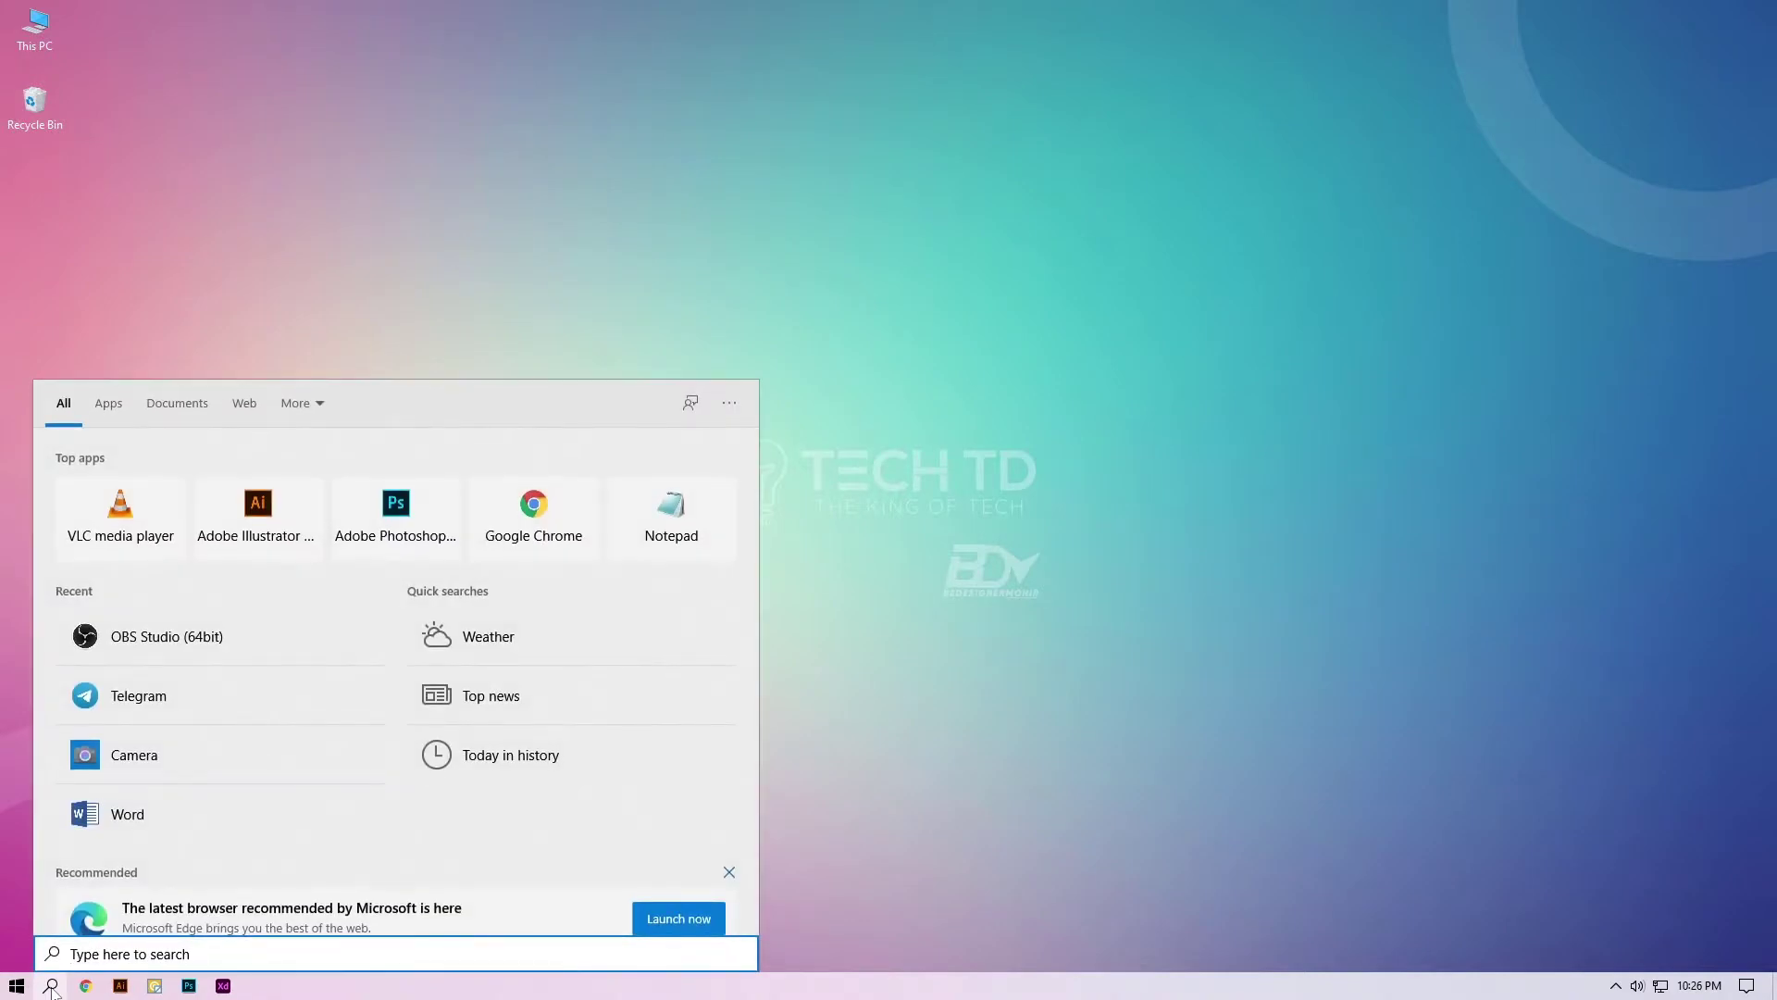
left_click(1098, 591)
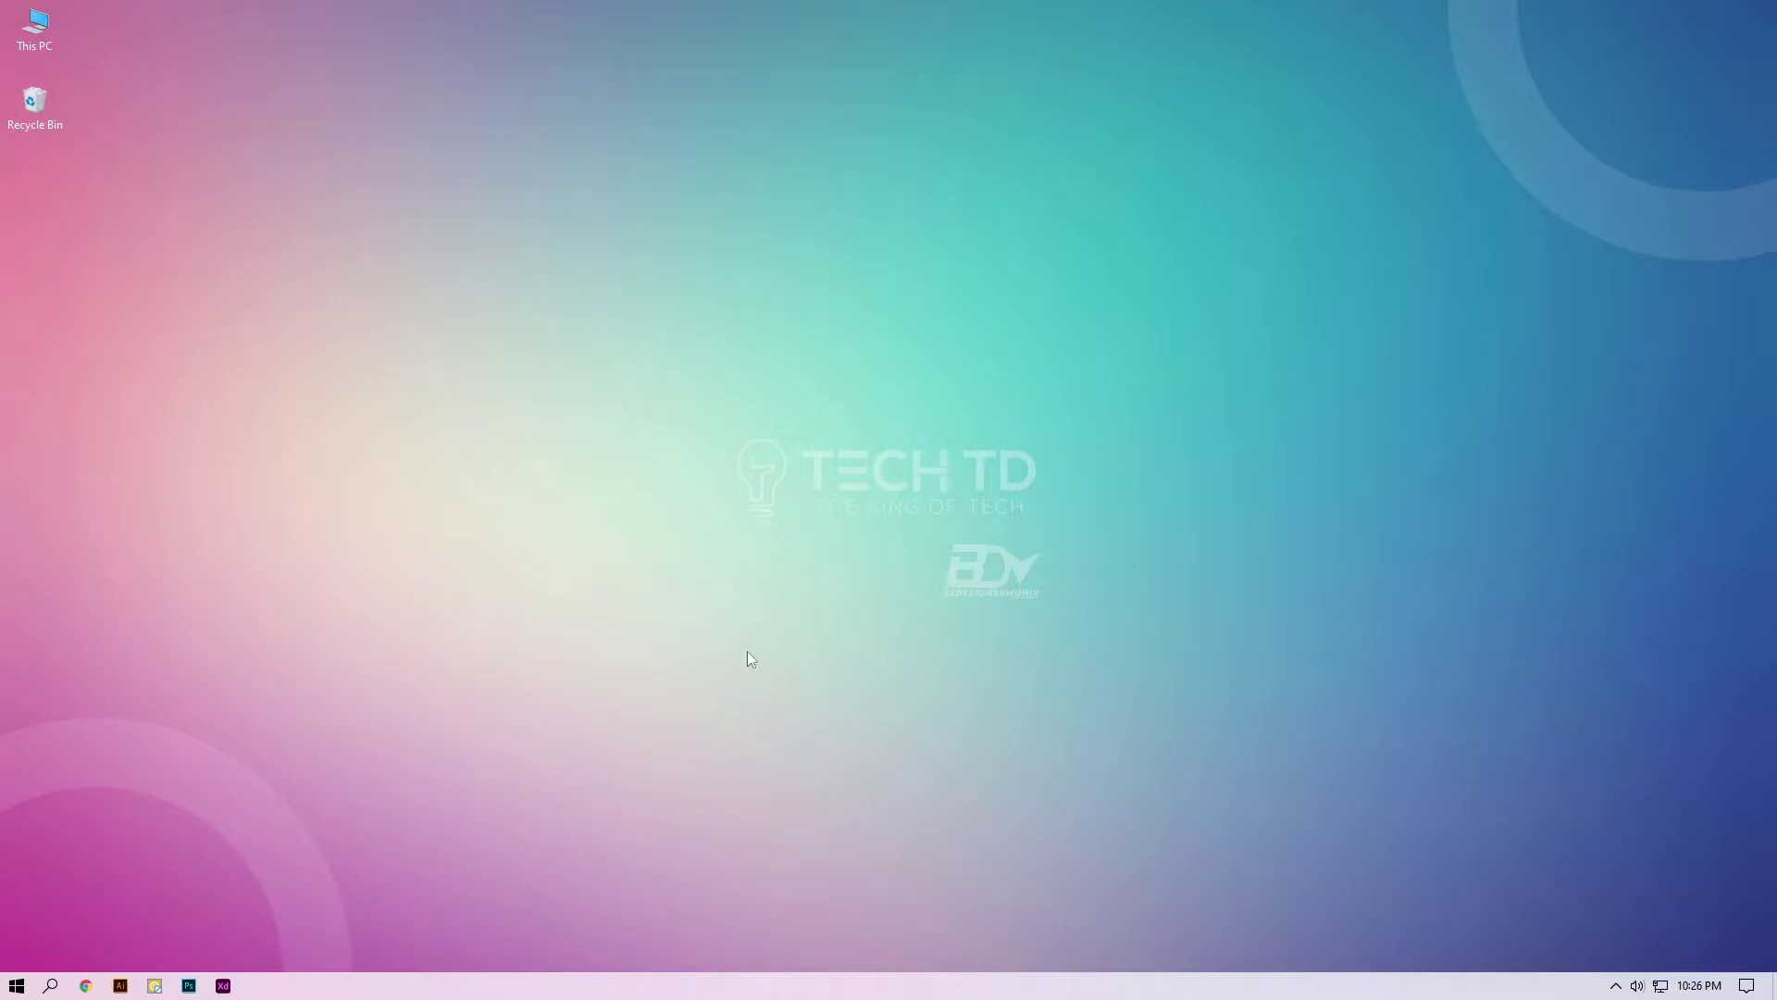
left_click(54, 986)
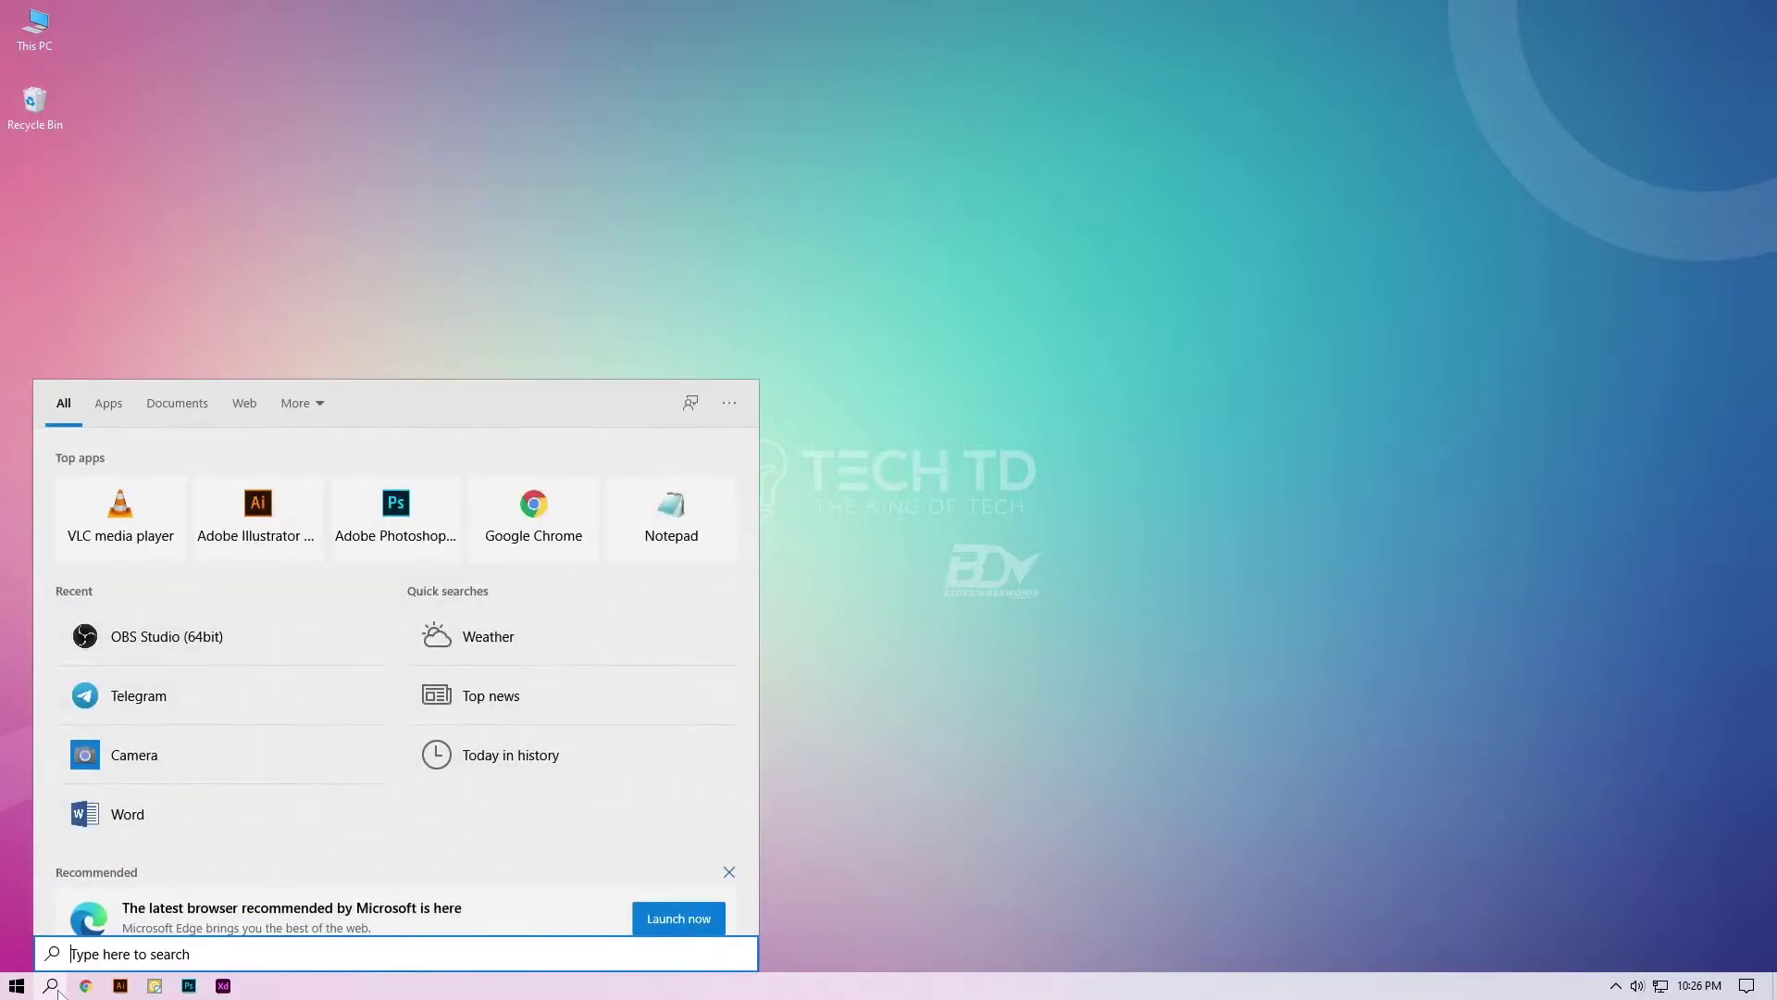
type("widows fi")
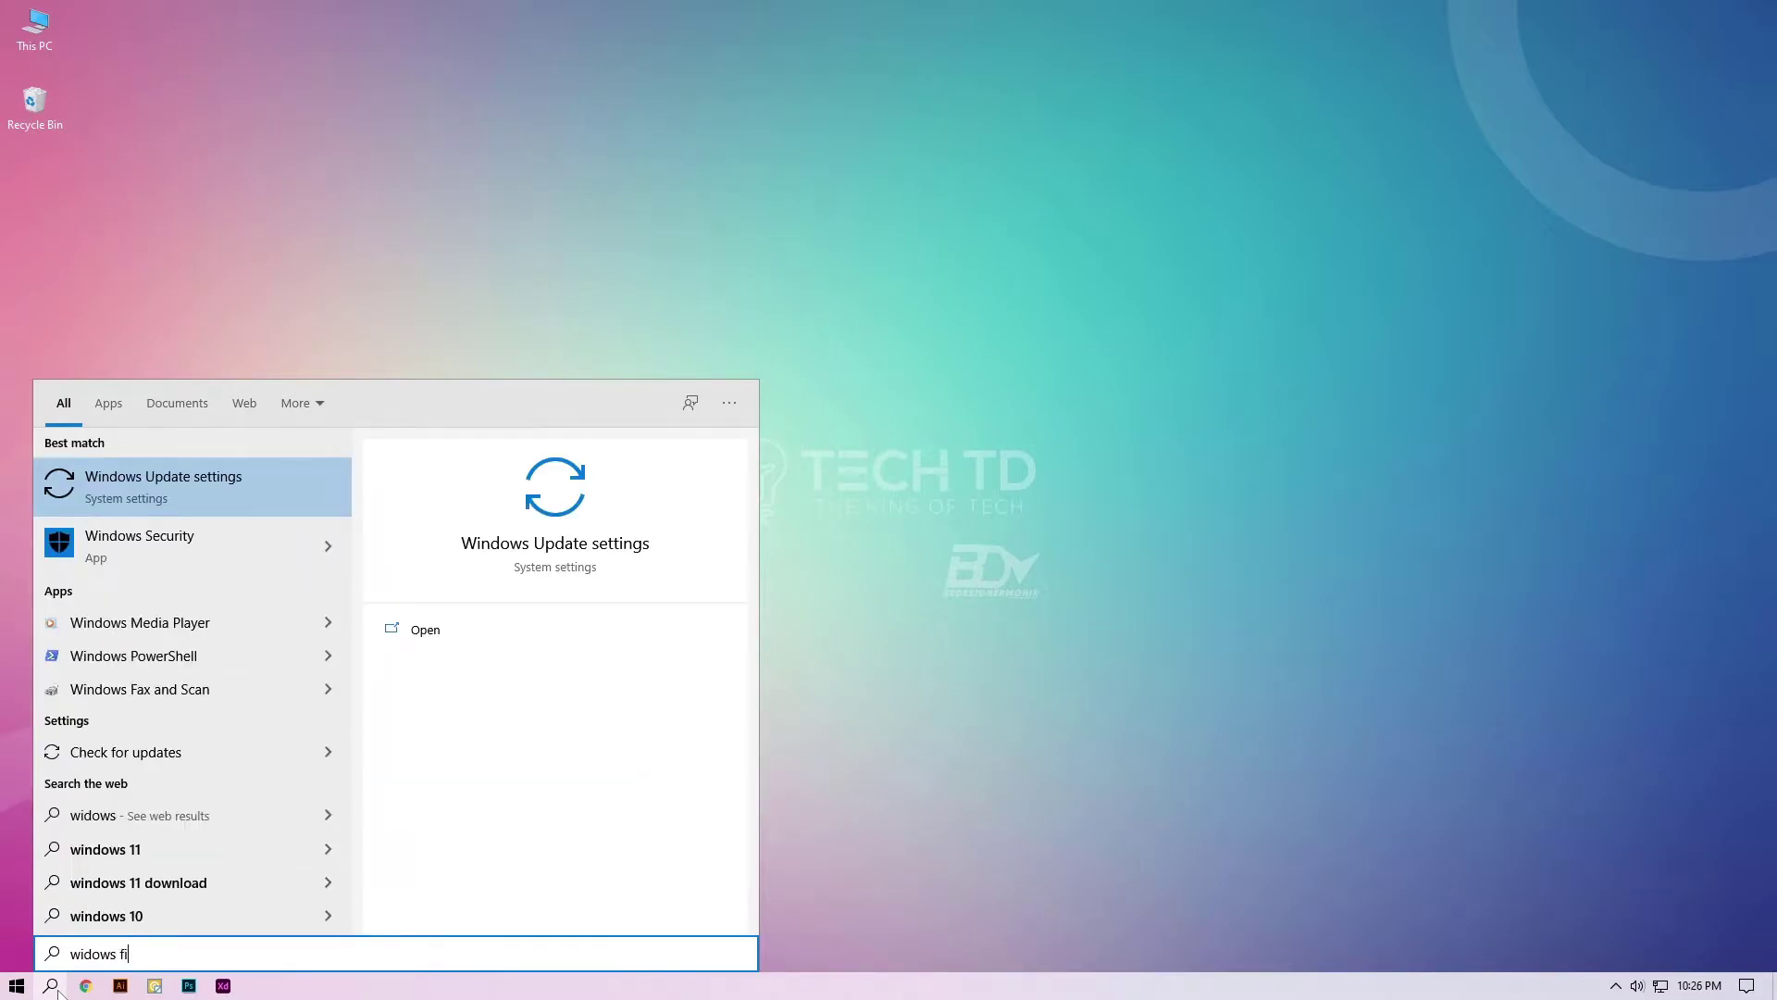
type("re")
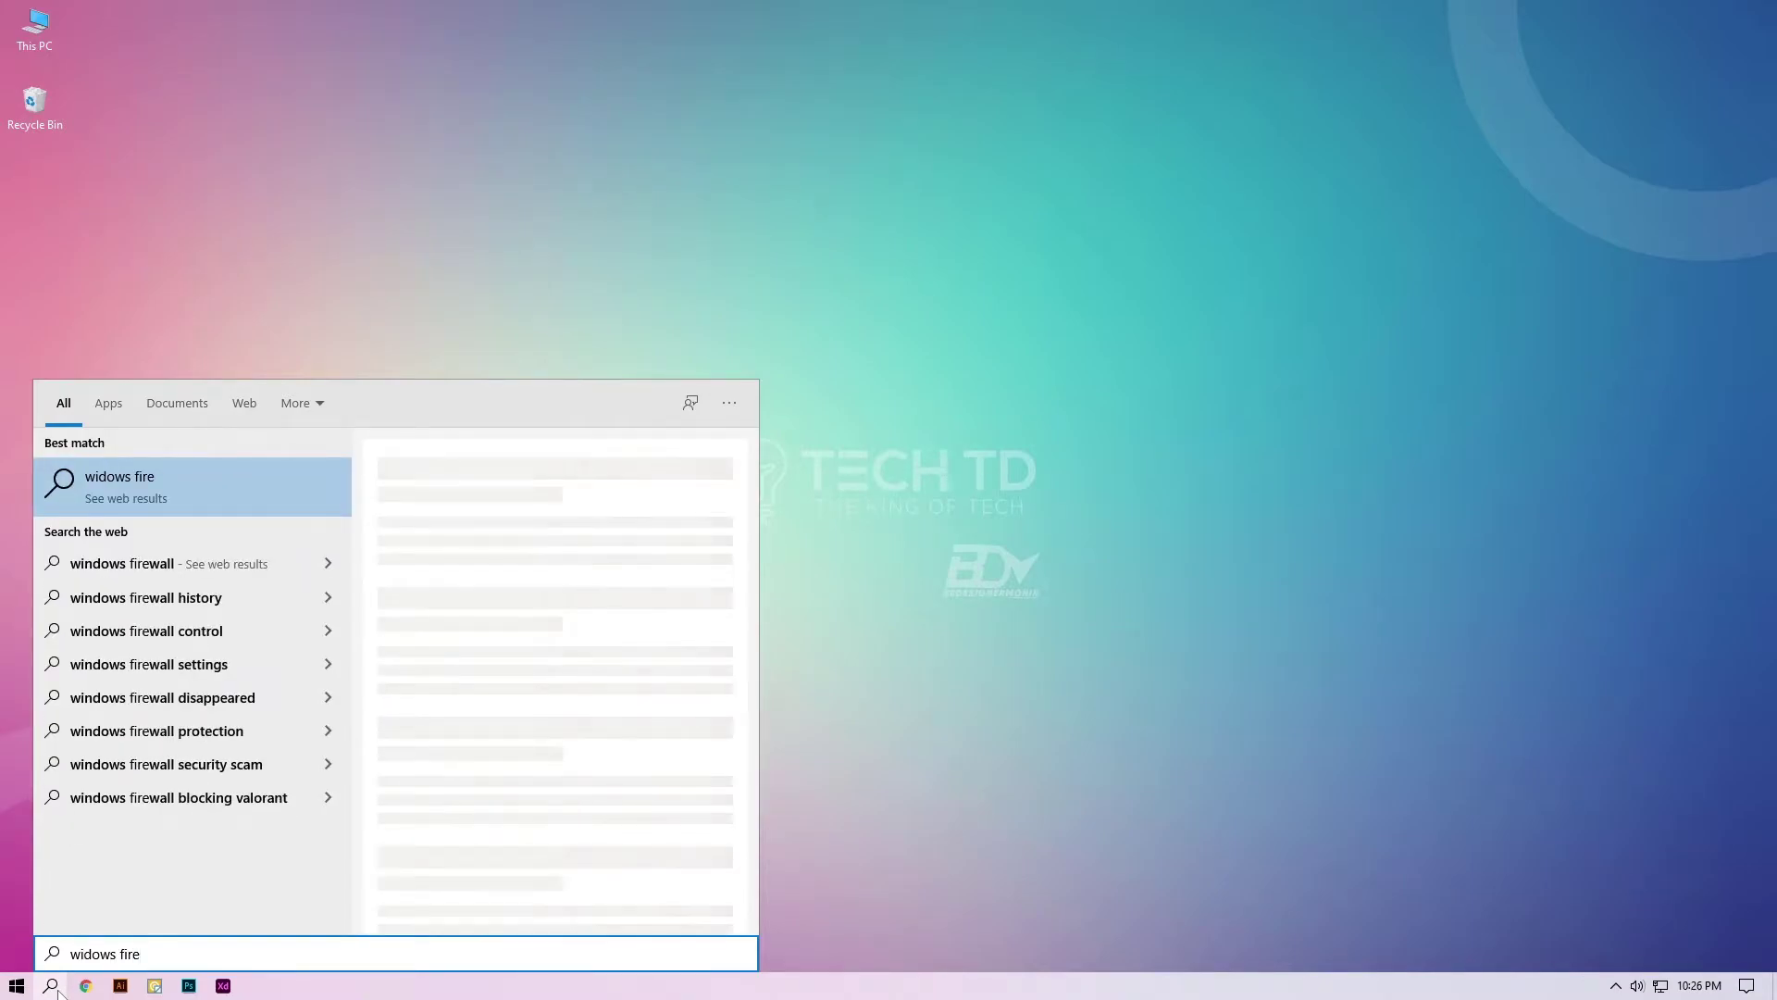
type("wall")
key("BackSpace")
key("BackSpace")
key("BackSpace")
key("BackSpace")
key("BackSpace")
key("BackSpace")
key("BackSpace")
key("BackSpace")
key("BackSpace")
key("BackSpace")
key("BackSpace")
key("BackSpace")
key("BackSpace")
key("BackSpace")
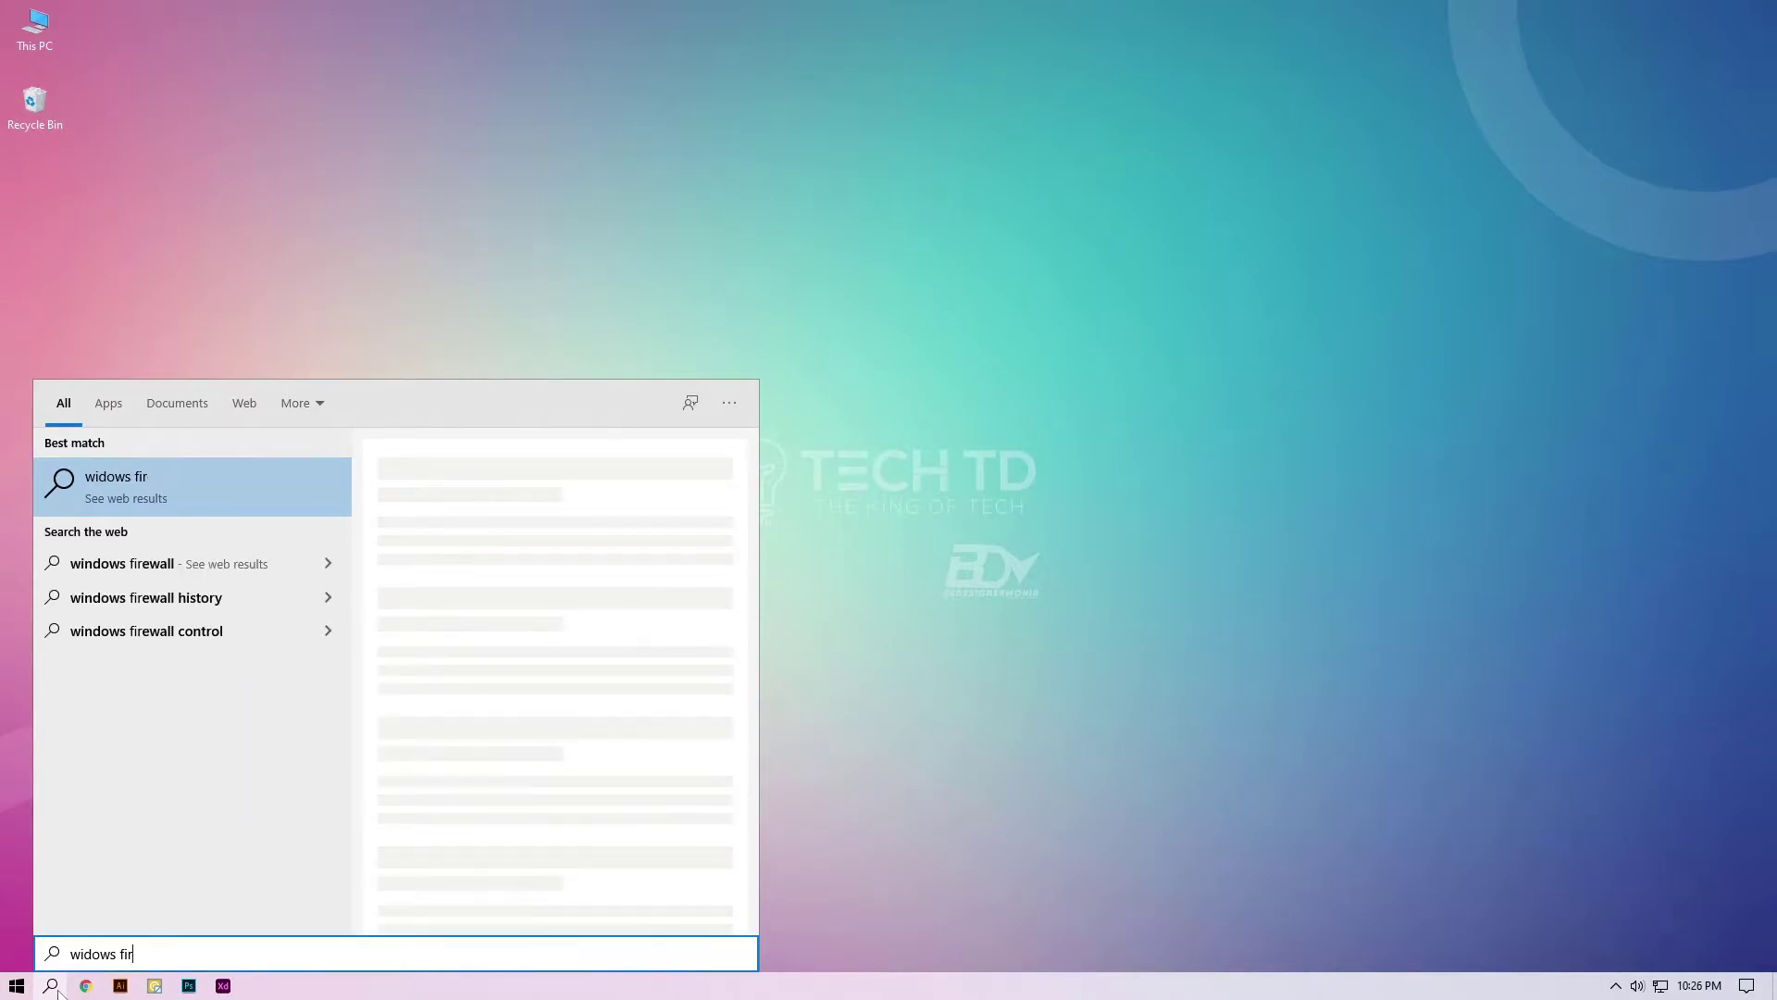
Search for "fire", open Windows Defender Firewall with Advanced Security and display its inbound rules
type("fire")
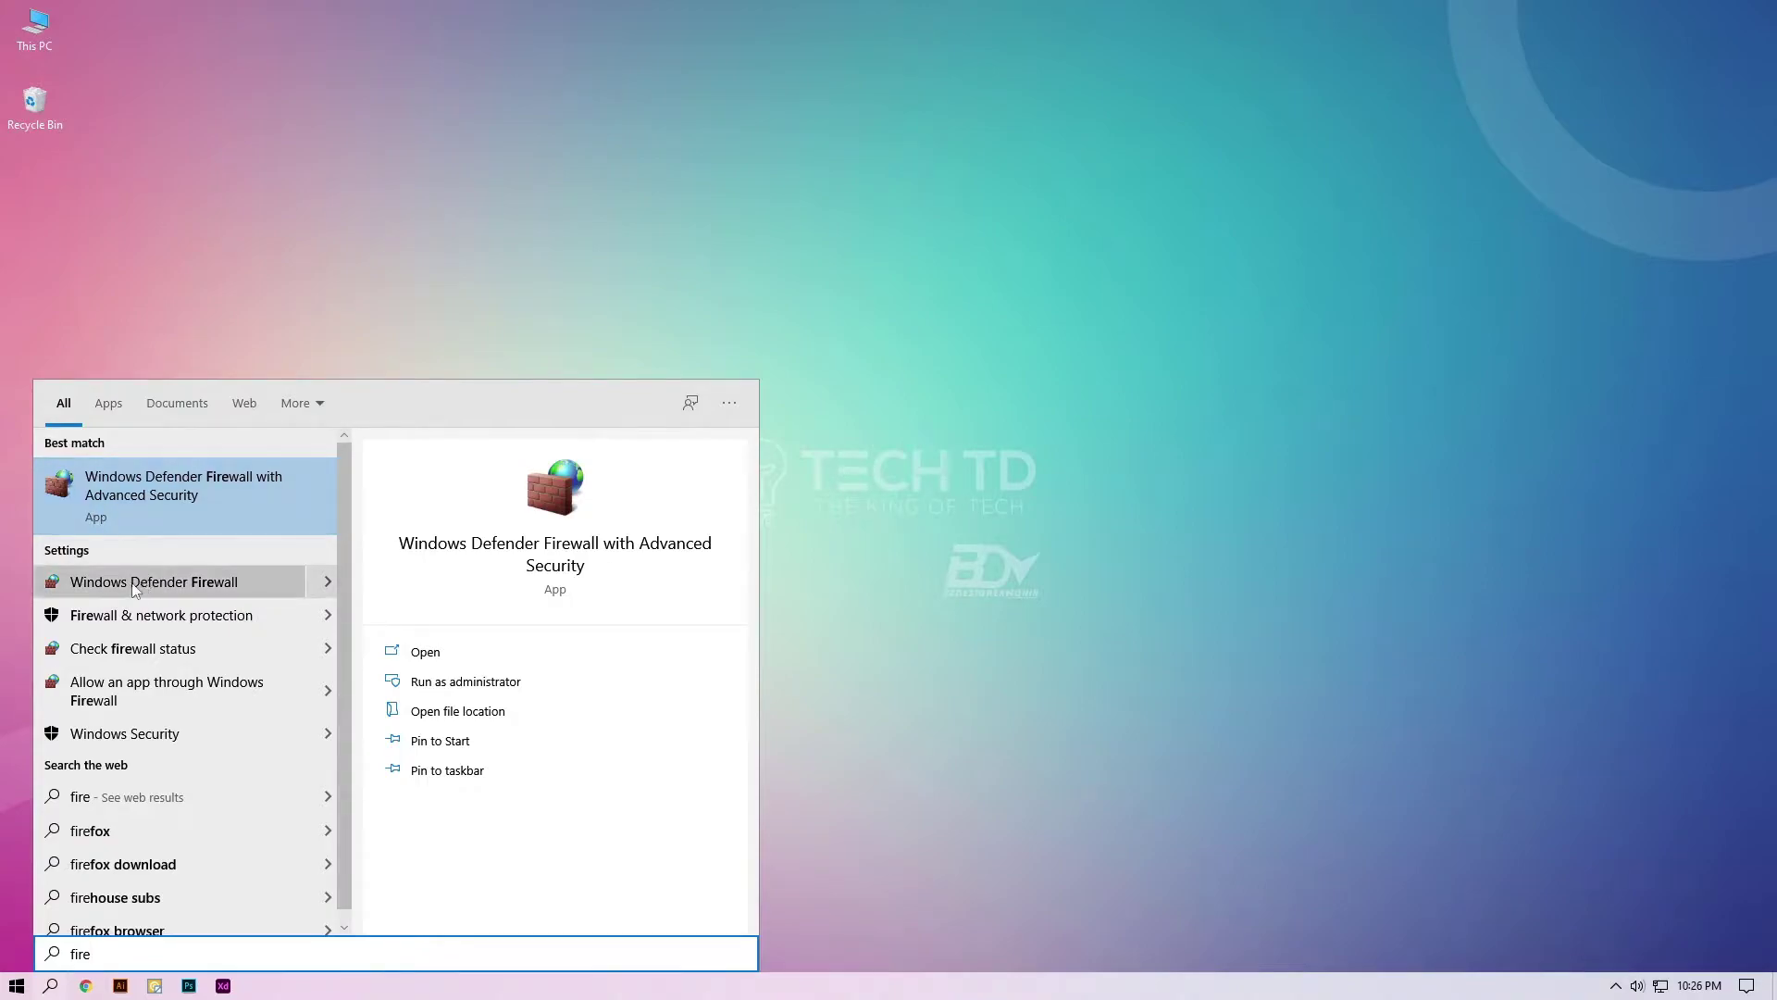
left_click(170, 494)
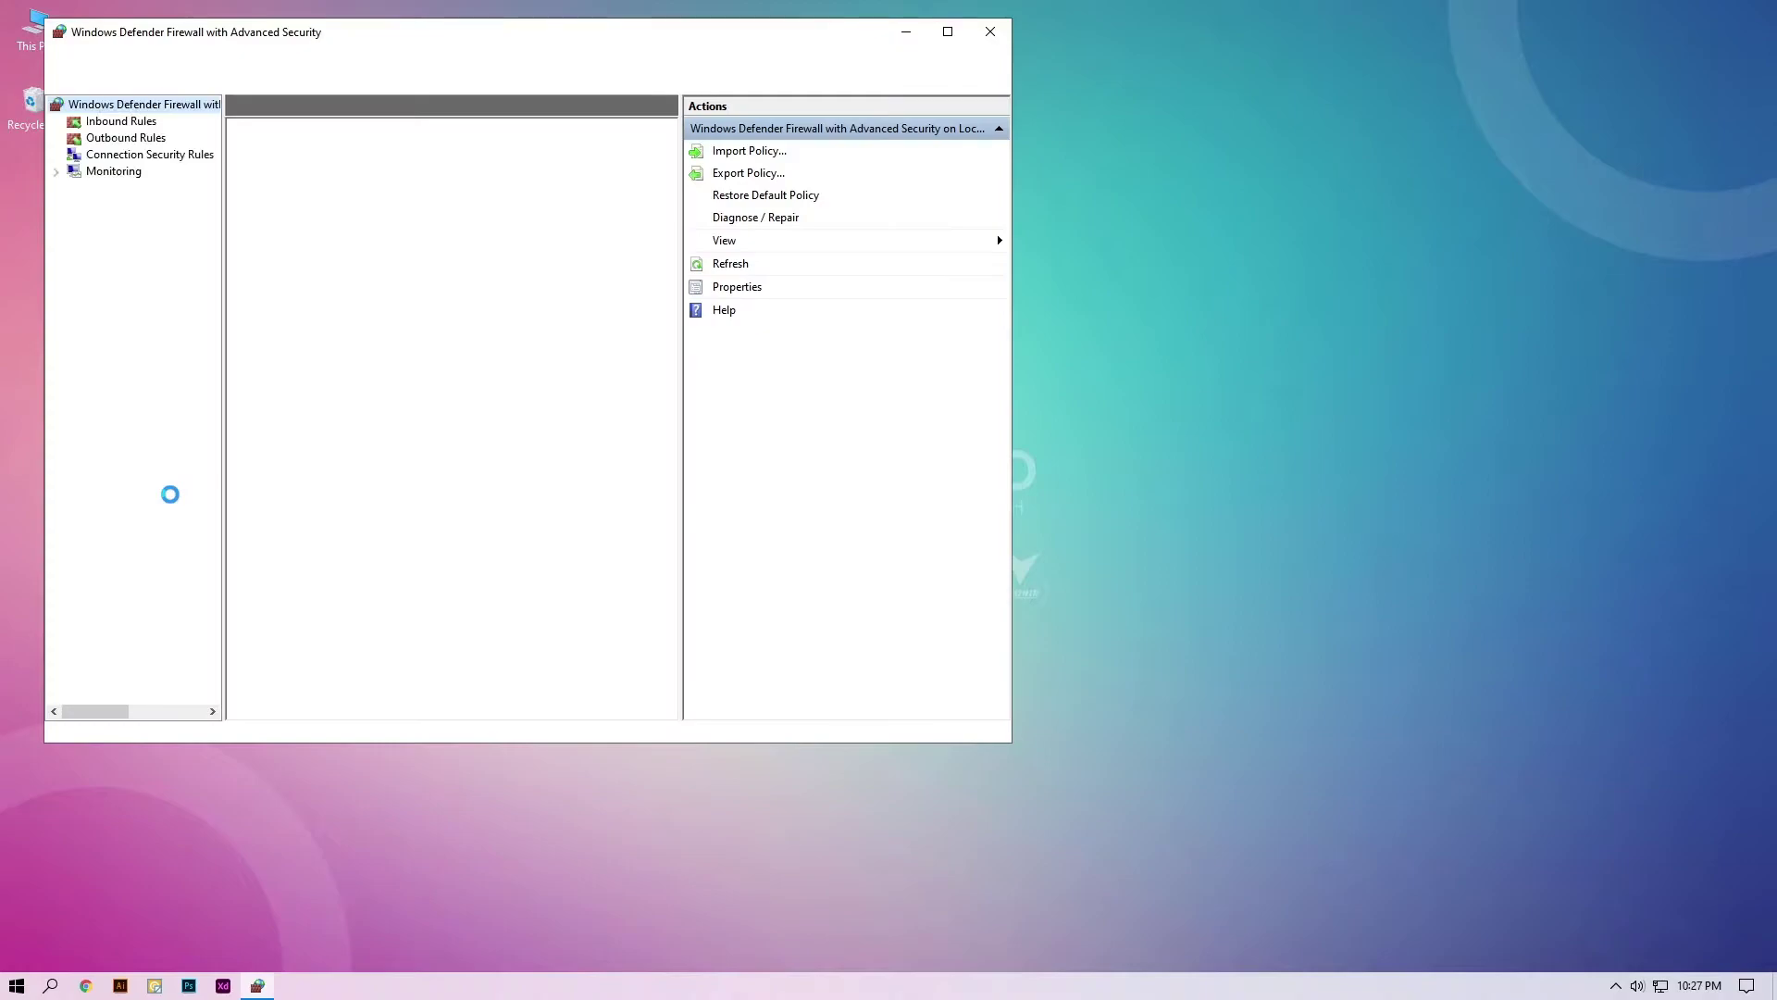
left_click_drag(315, 35, 863, 118)
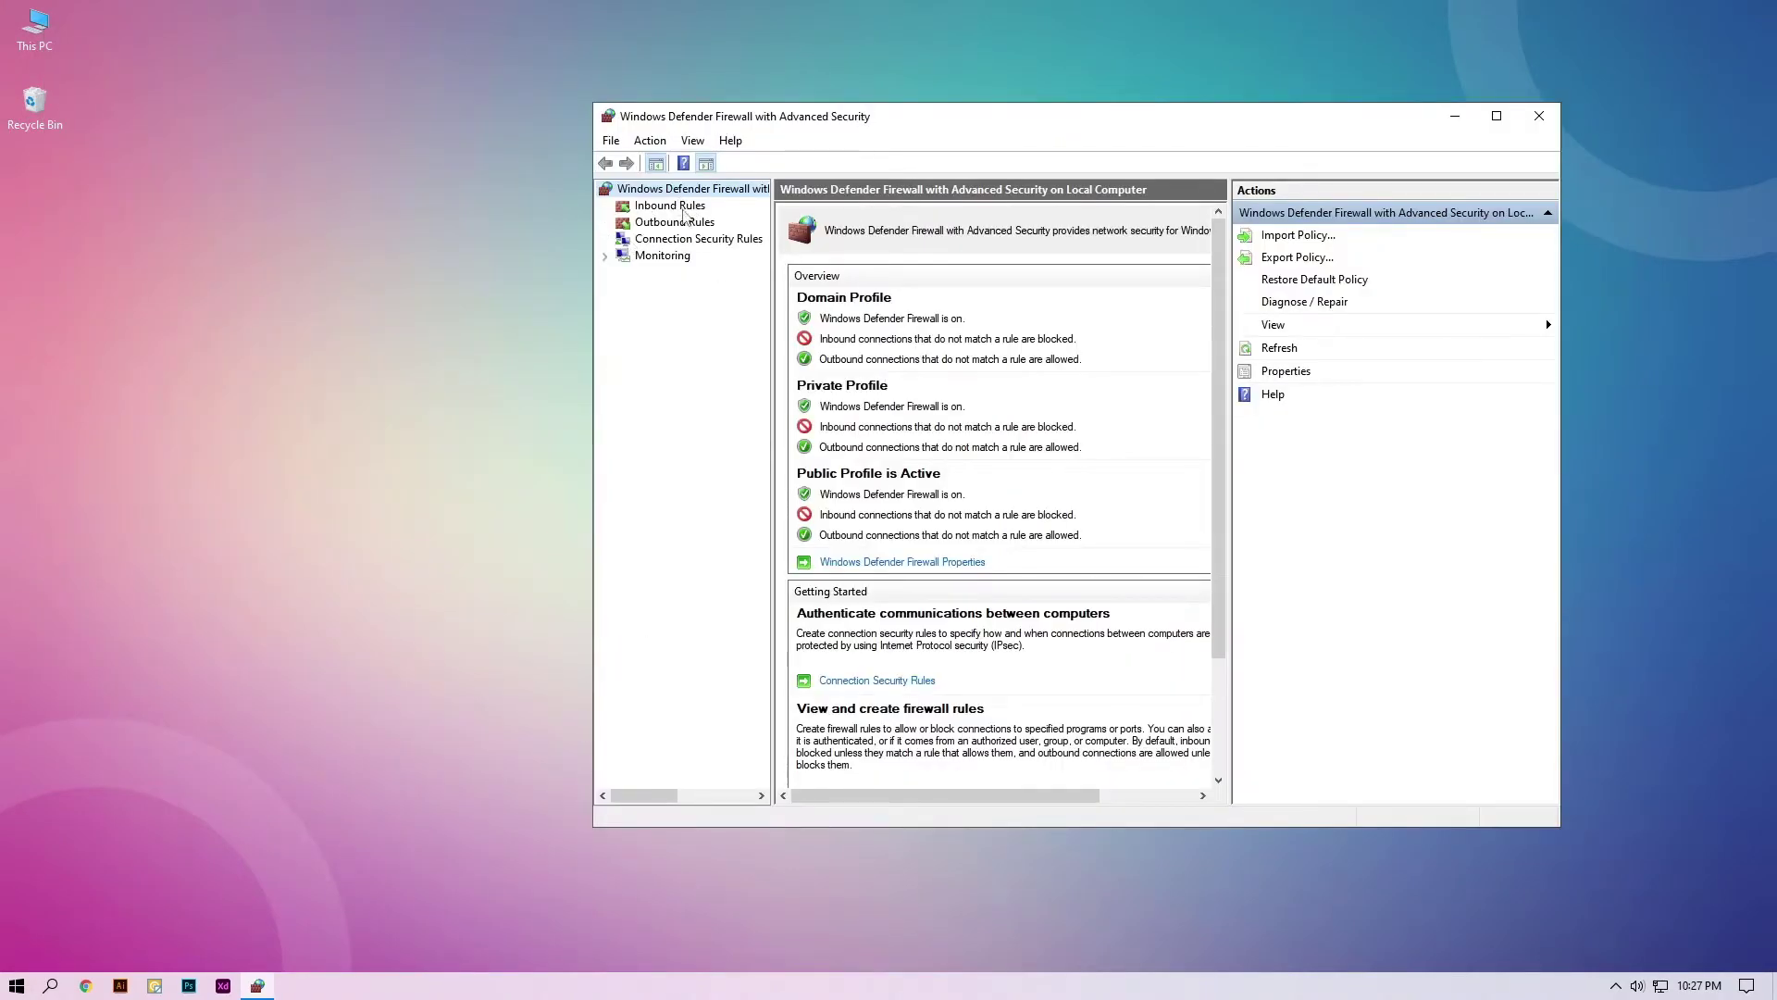
left_click(670, 205)
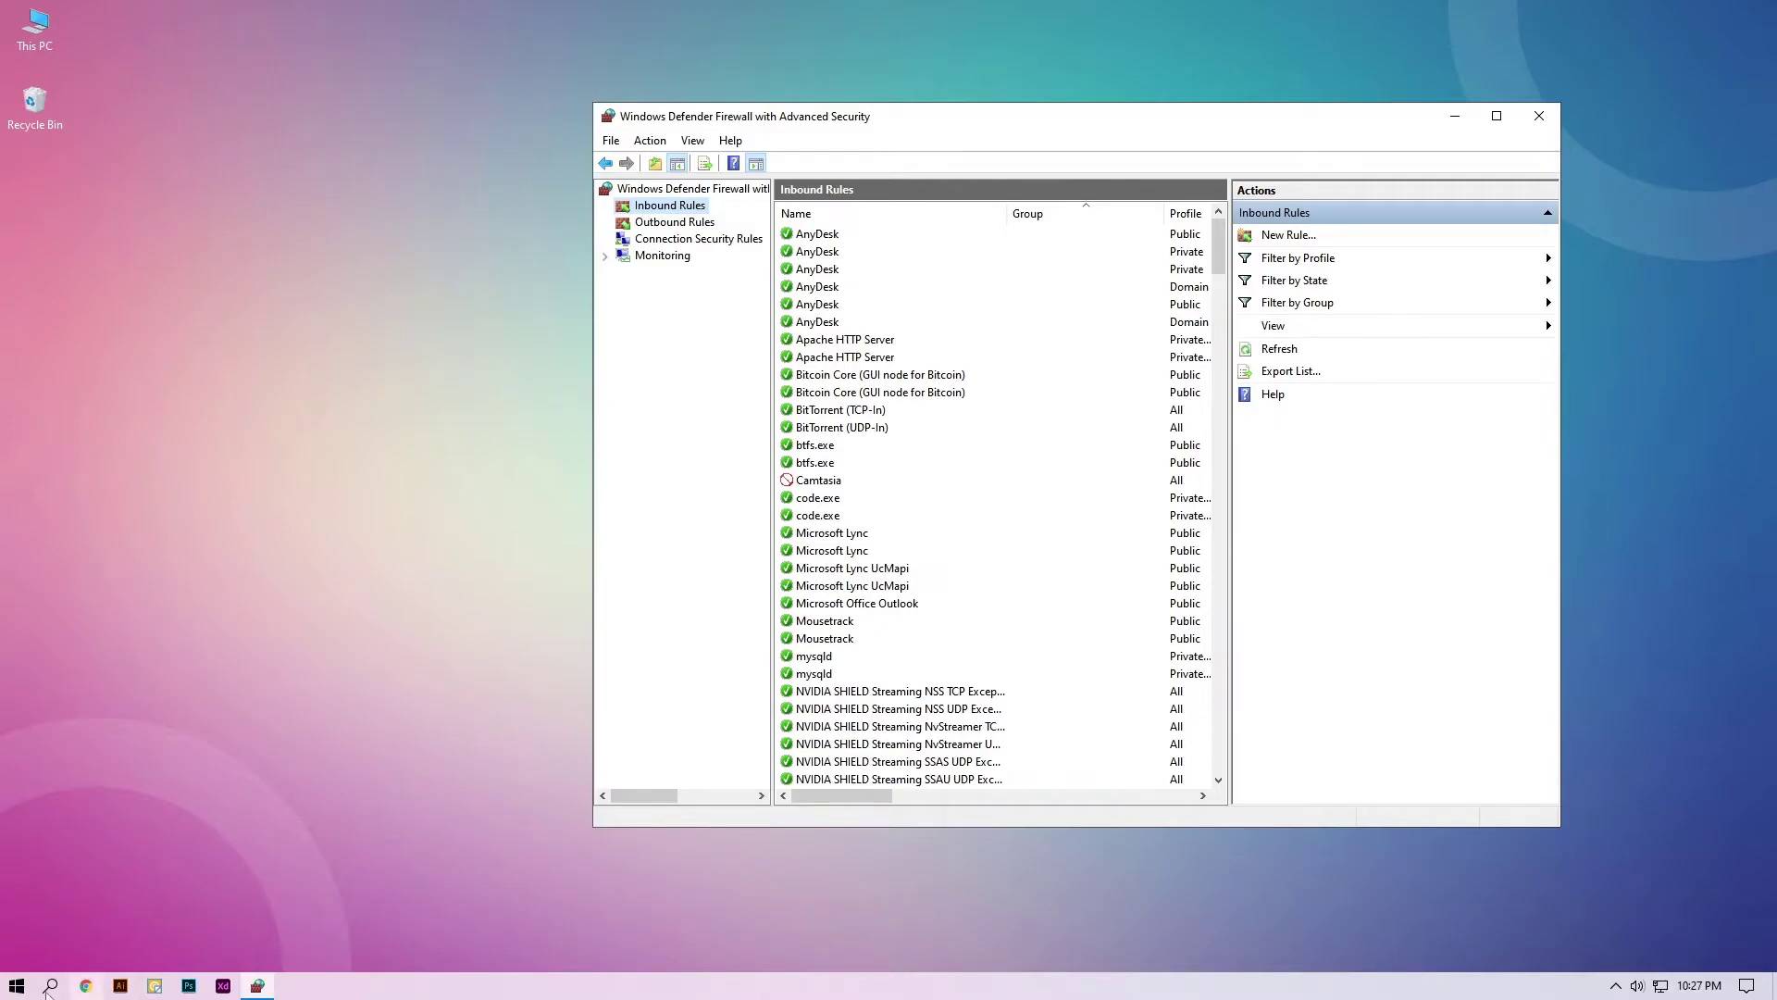
Open the installation folder containing Illustrator.exe by following the file location of the installed Adobe Illustrator 2019 shortcut
left_click(17, 987)
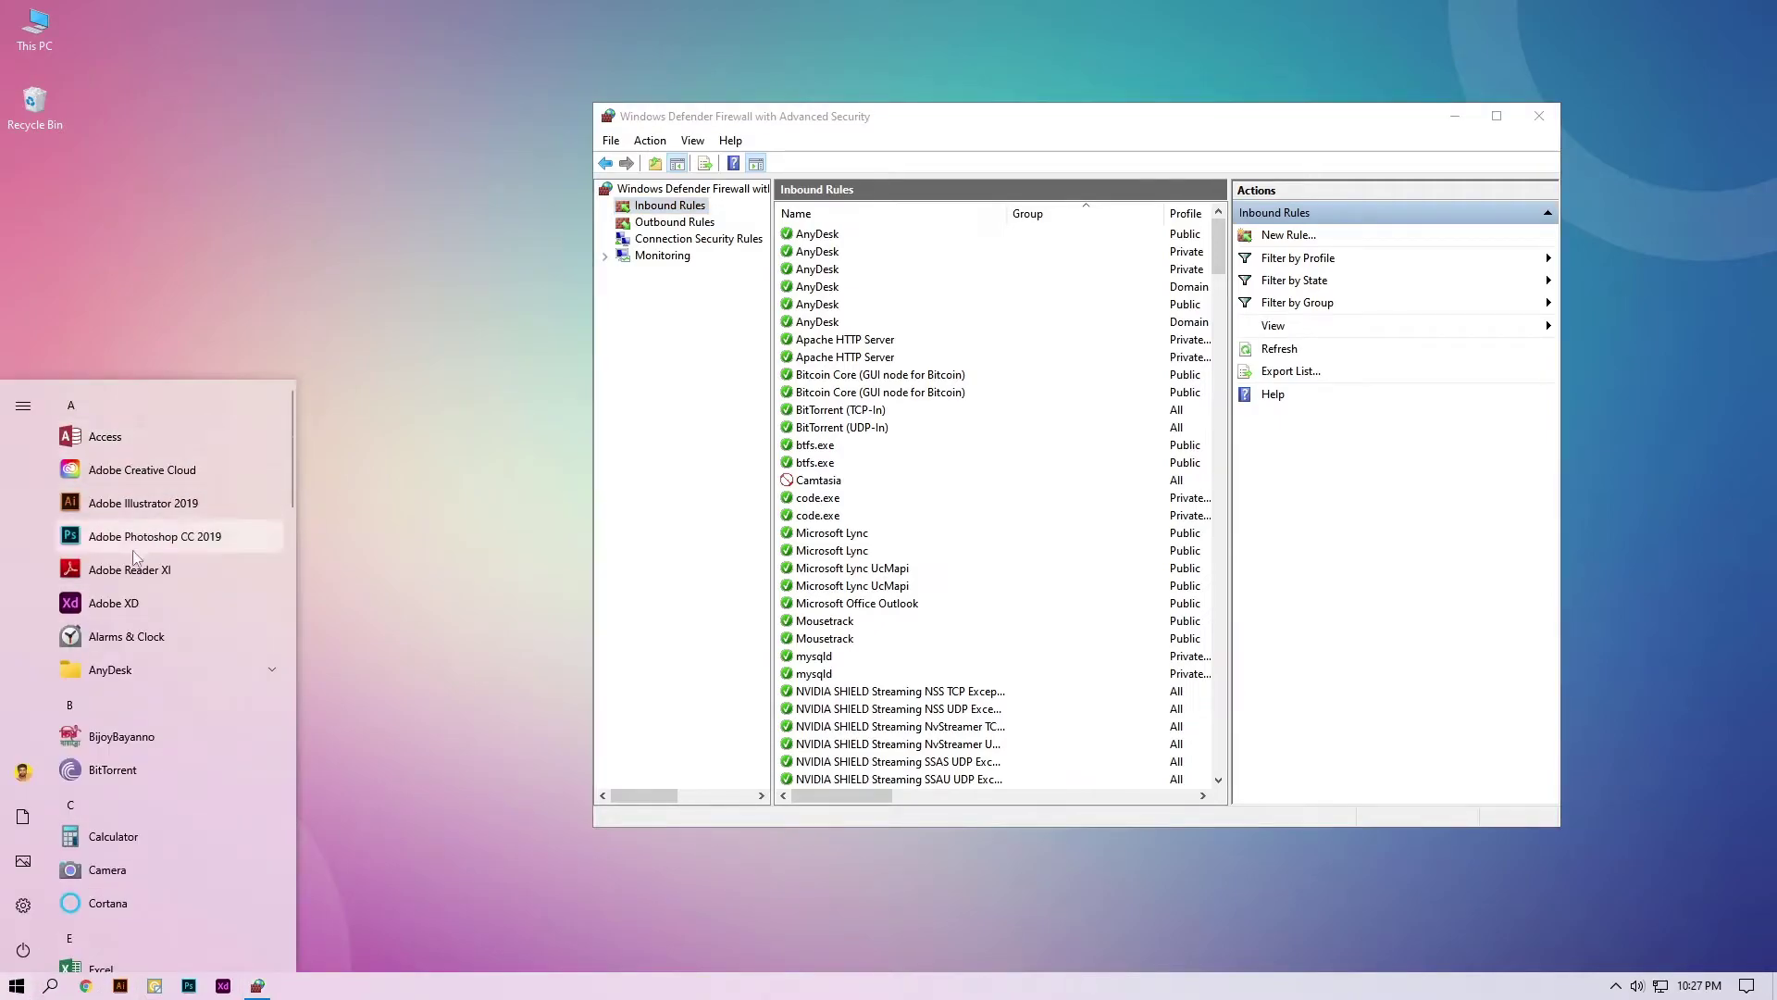
right_click(156, 507)
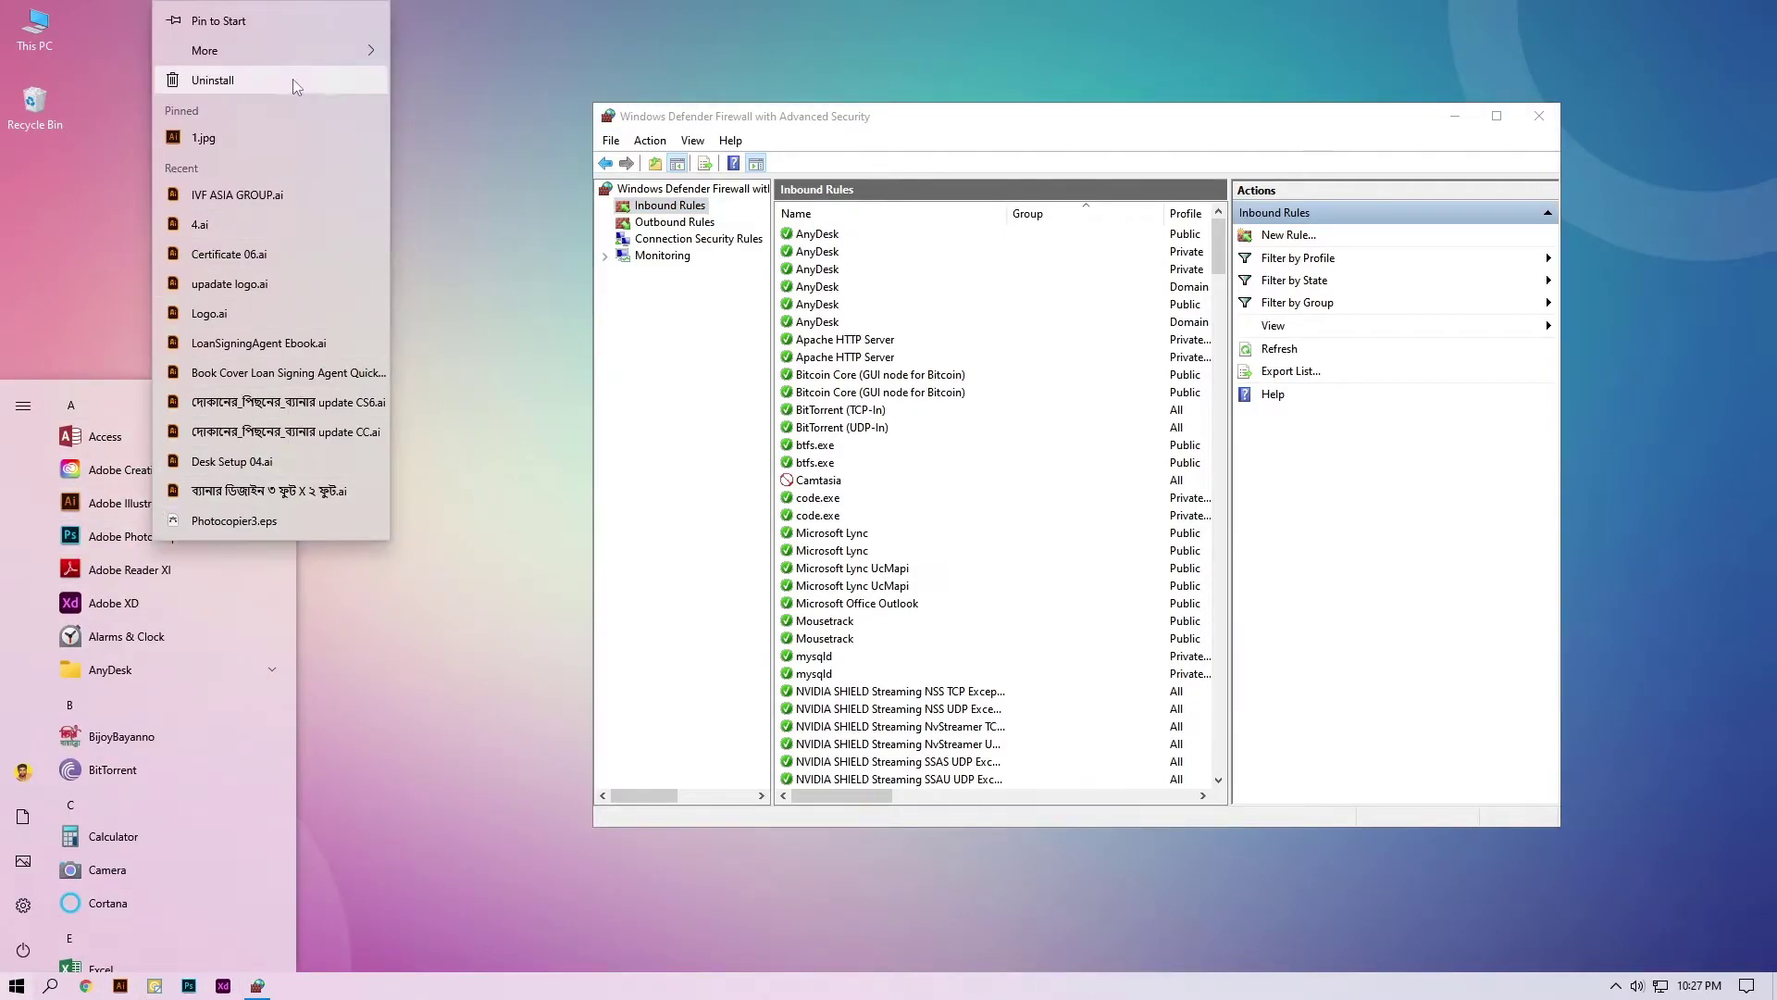
mouse_move(338, 52)
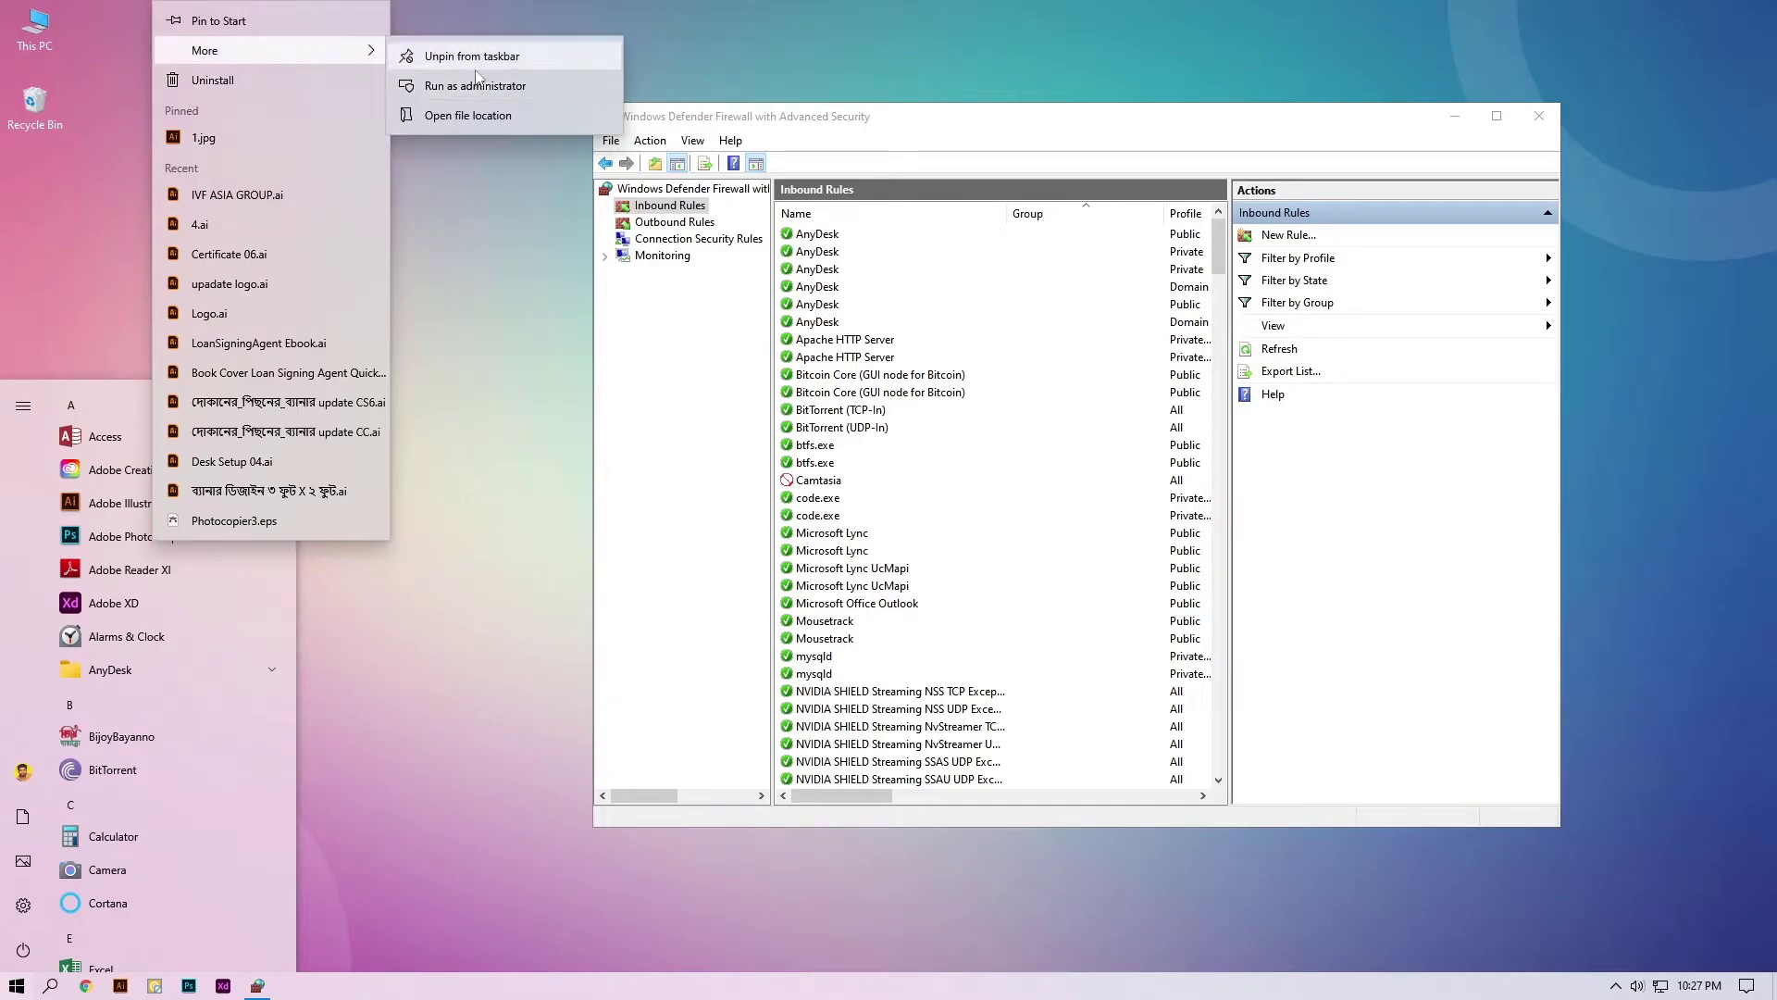
left_click(479, 120)
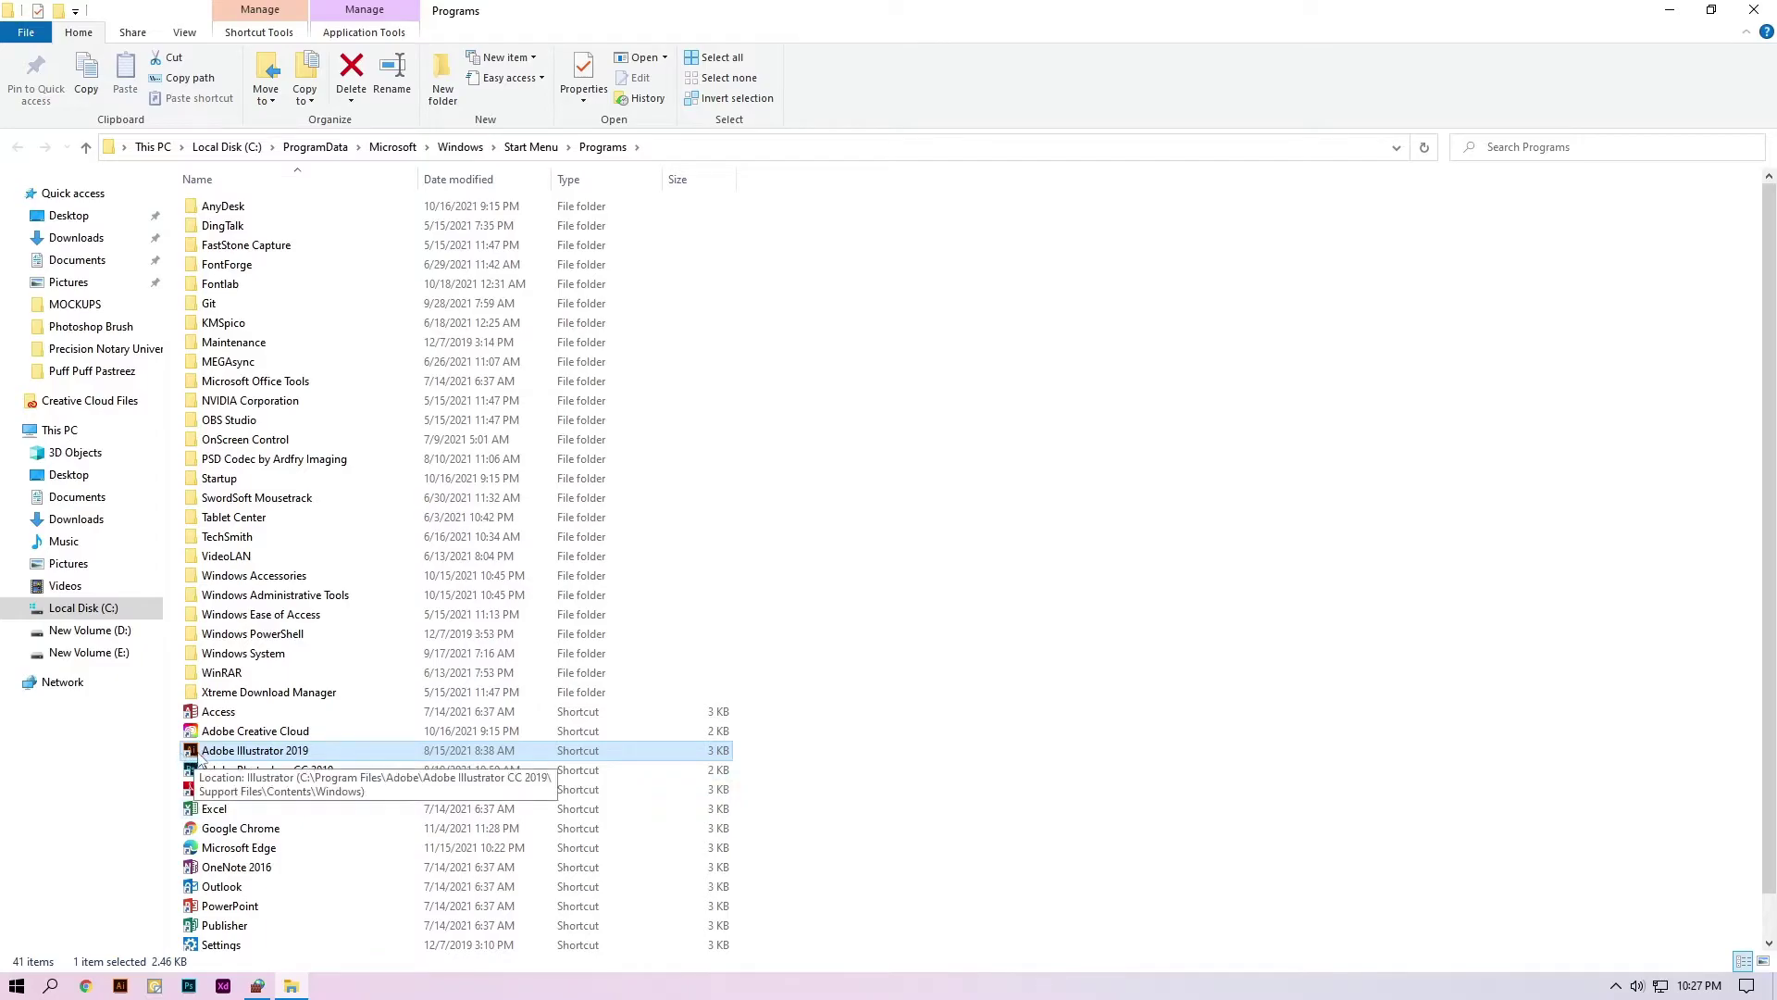
right_click(266, 751)
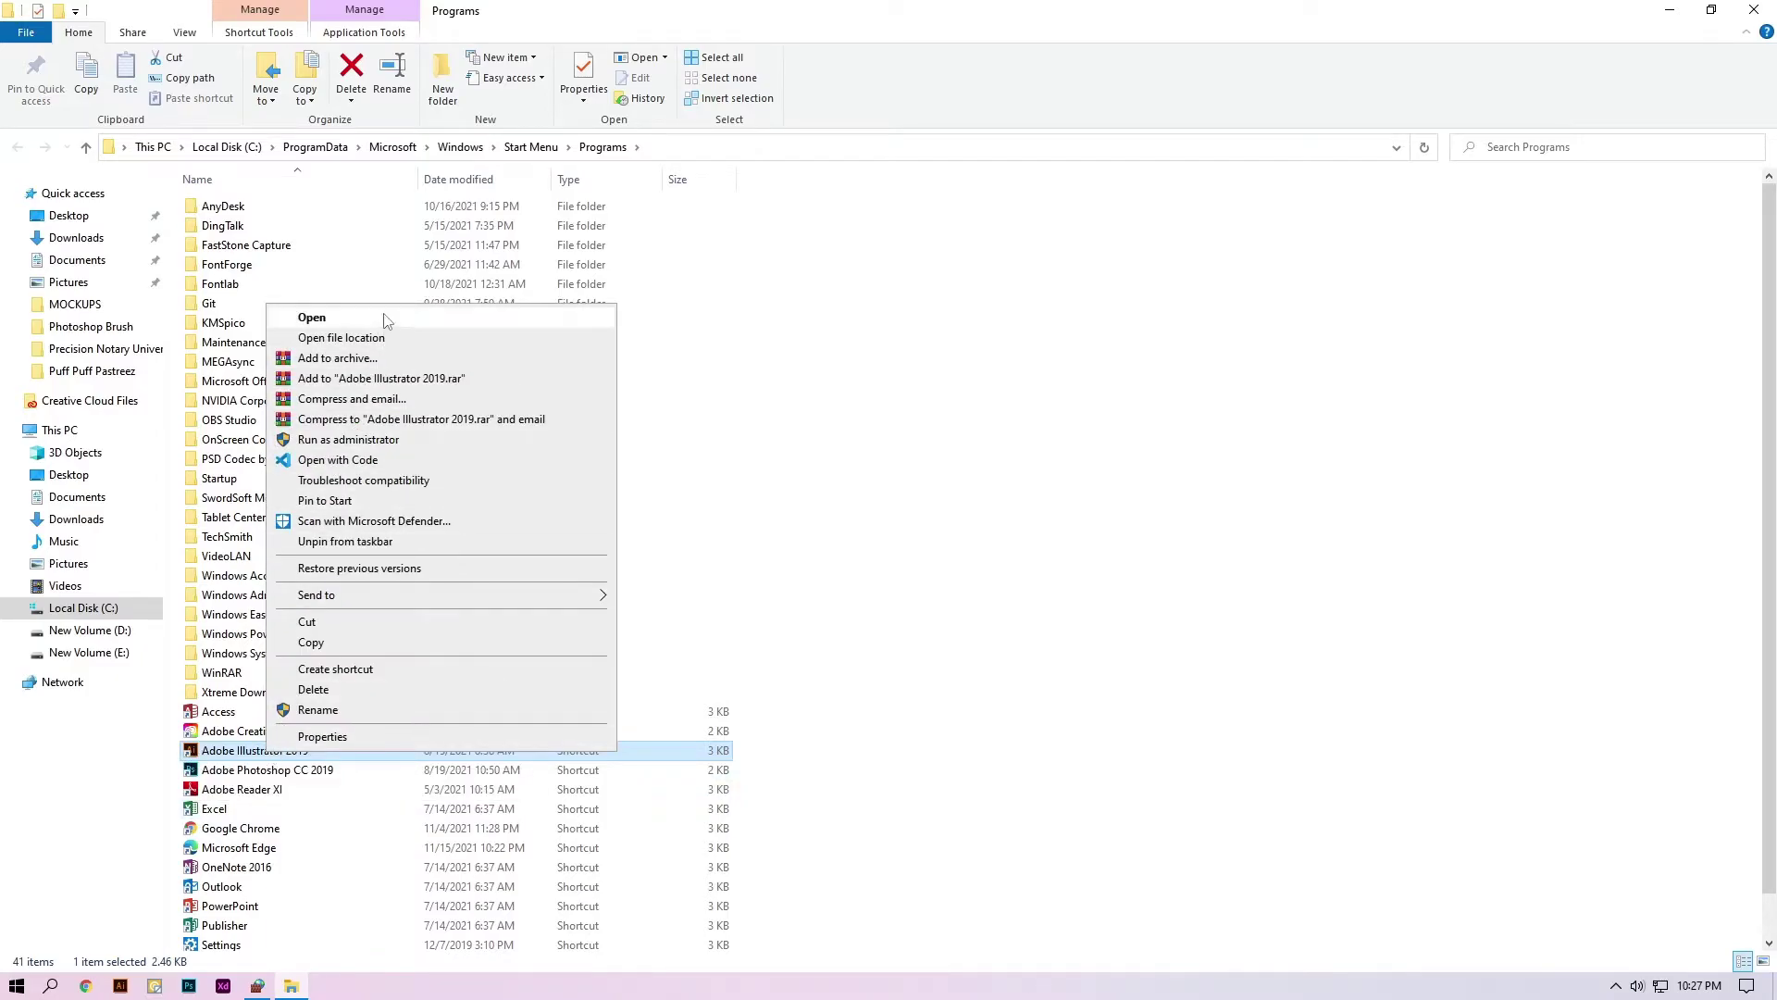
left_click(342, 338)
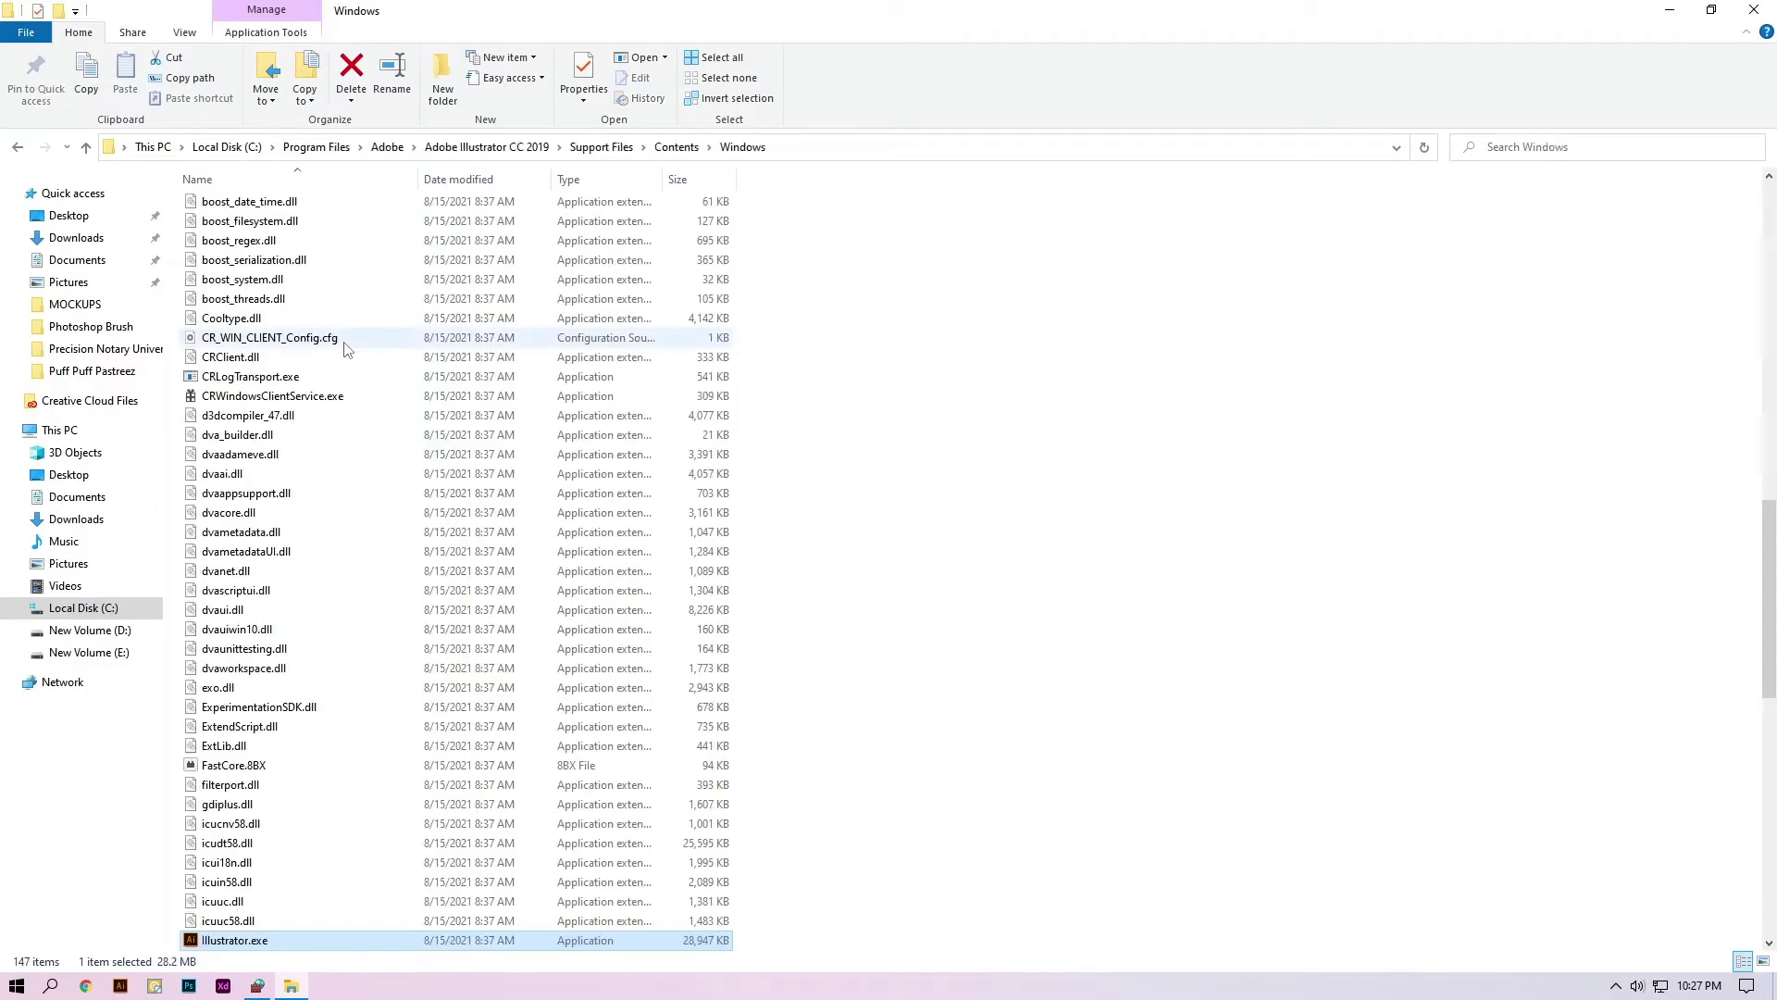
Copy the path of Illustrator's program folder and close the File Explorer window
left_click(838, 147)
key("ctrl+c")
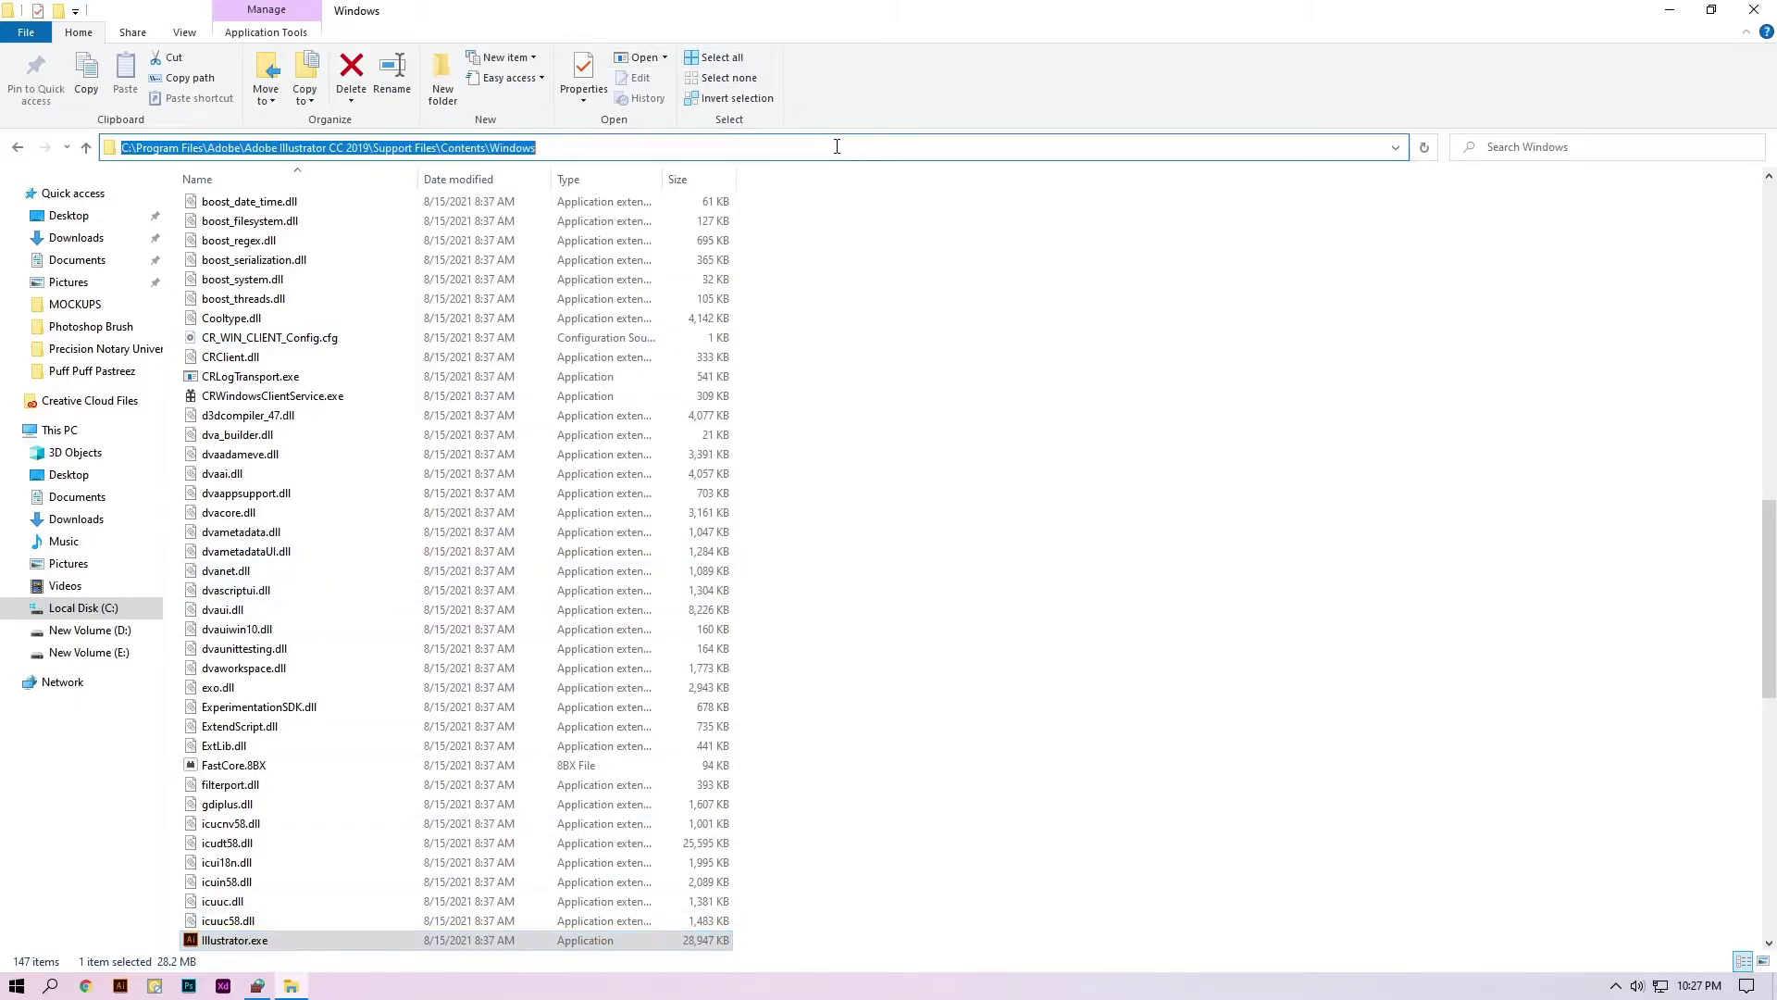
left_click(1754, 9)
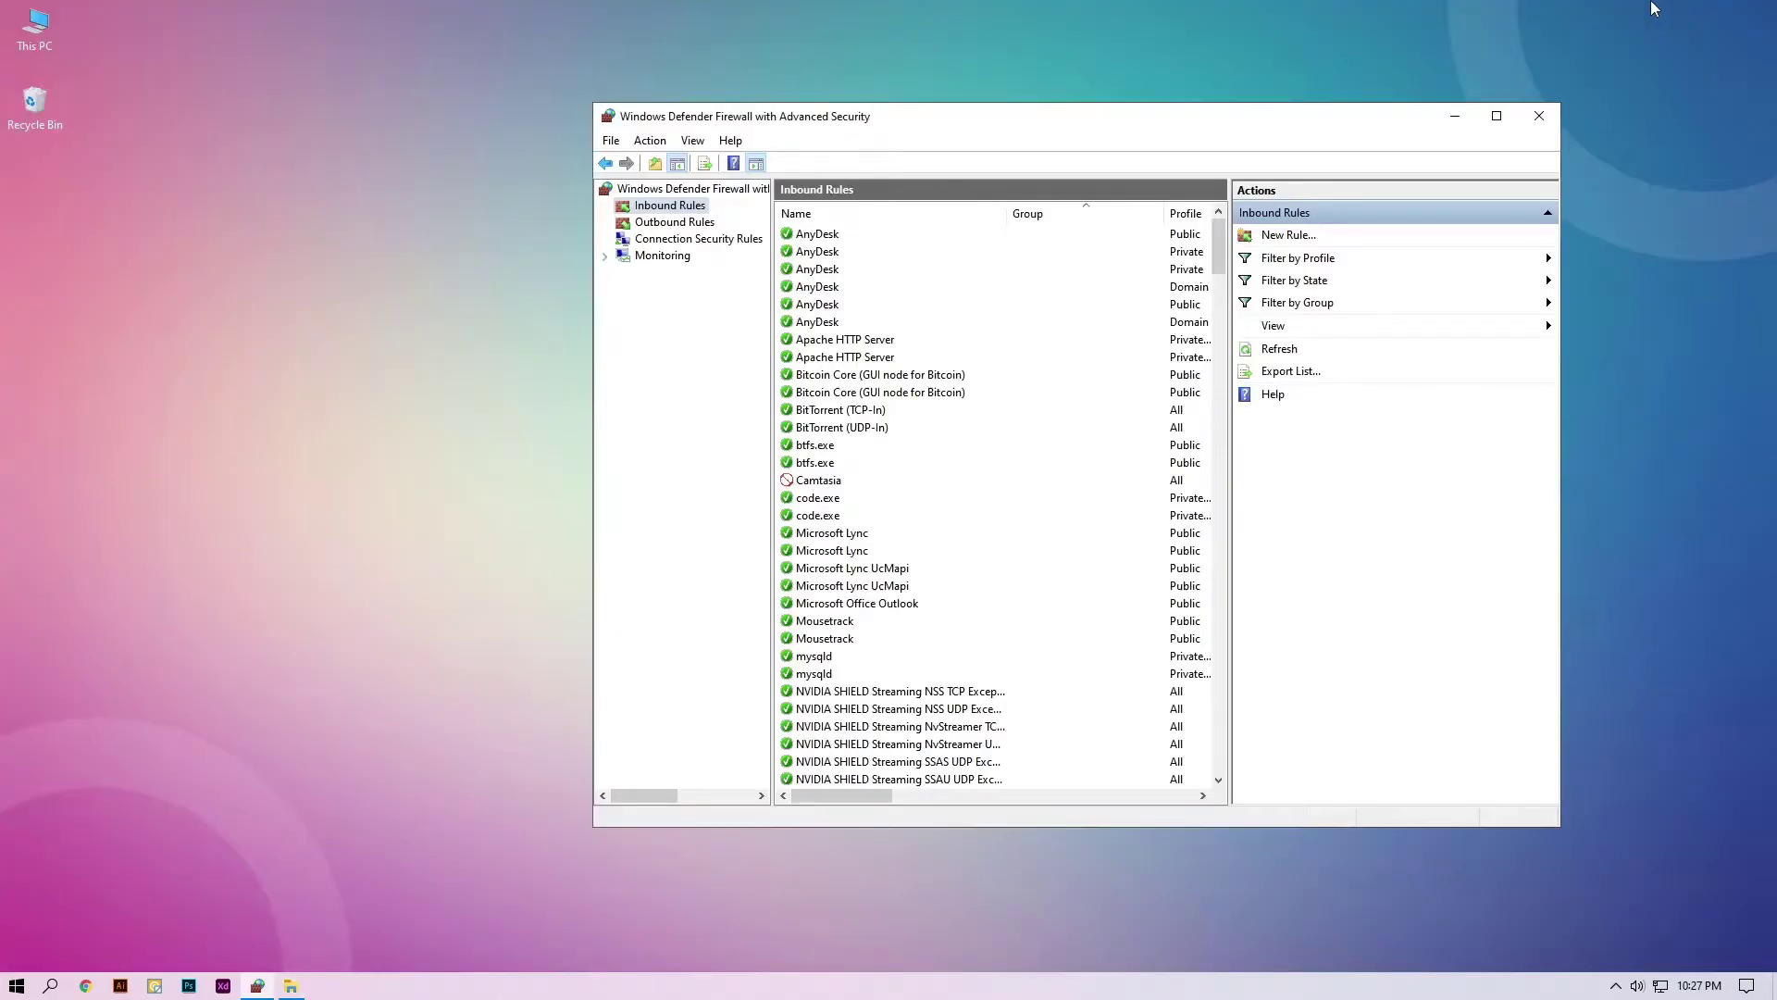
Start a new inbound program rule targeting Illustrator.exe in C:\Program Files\Adobe\Adobe Illustrator CC 2019\Support Files\Contents\Windows, using the copied folder path
left_click(1288, 235)
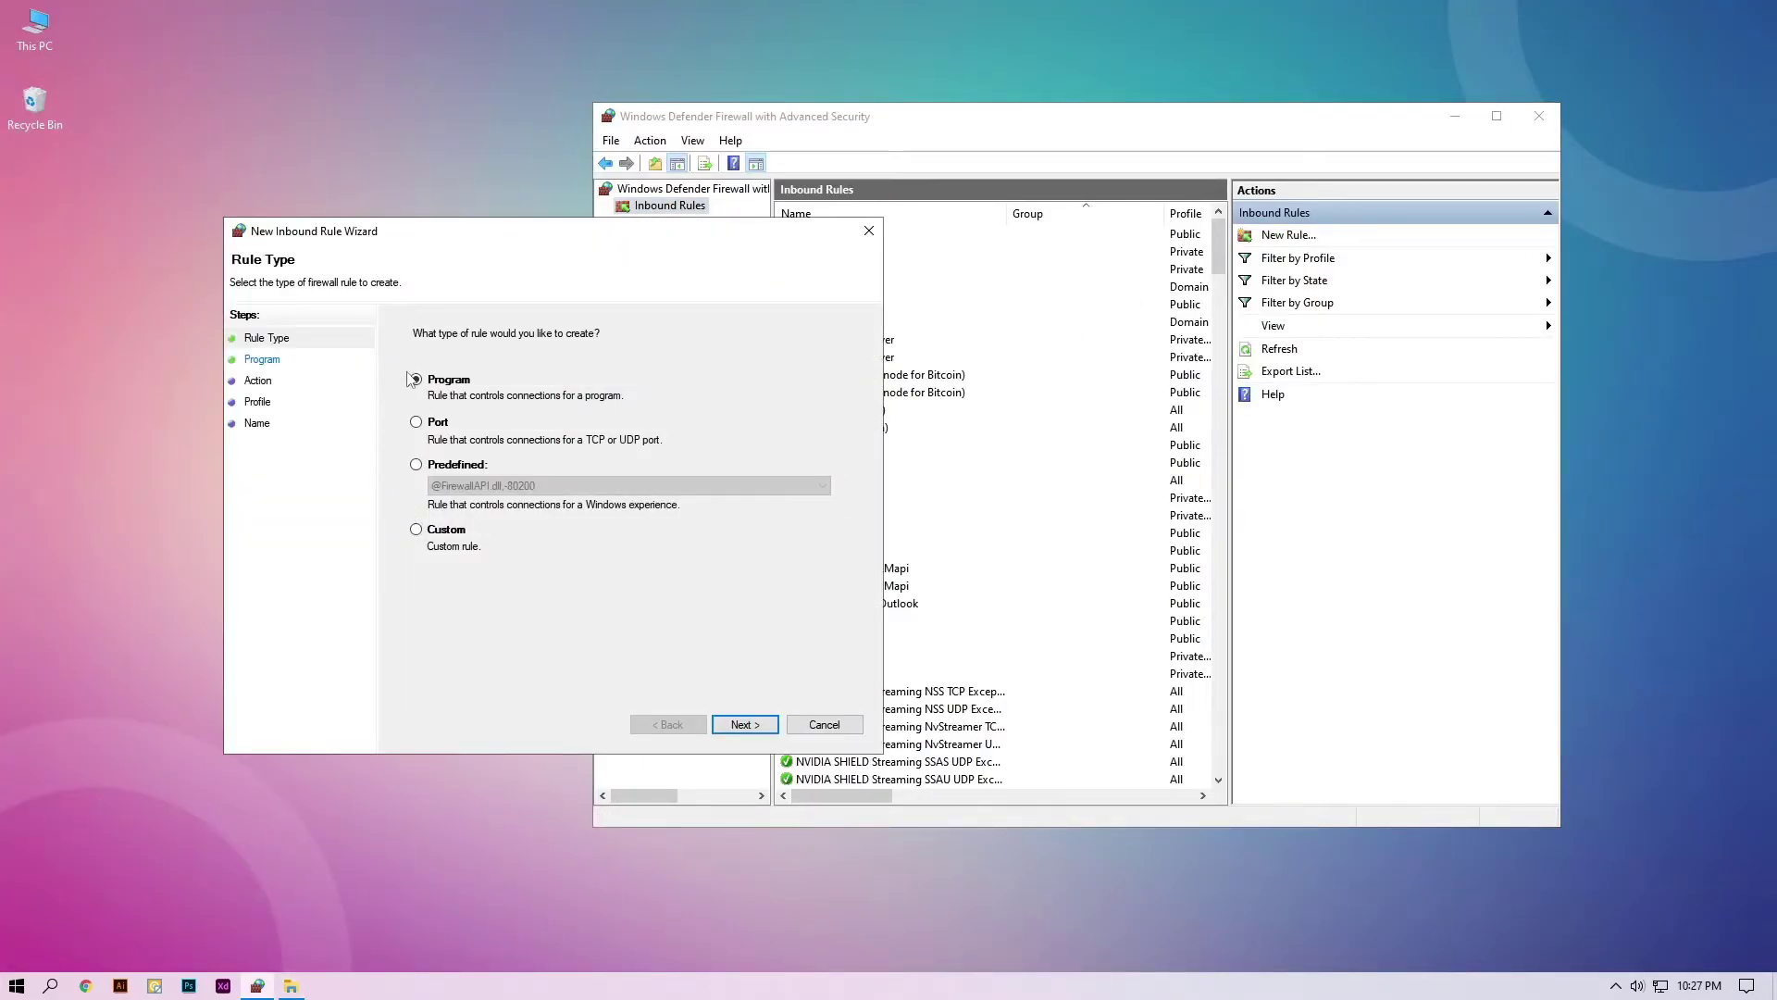
left_click(744, 723)
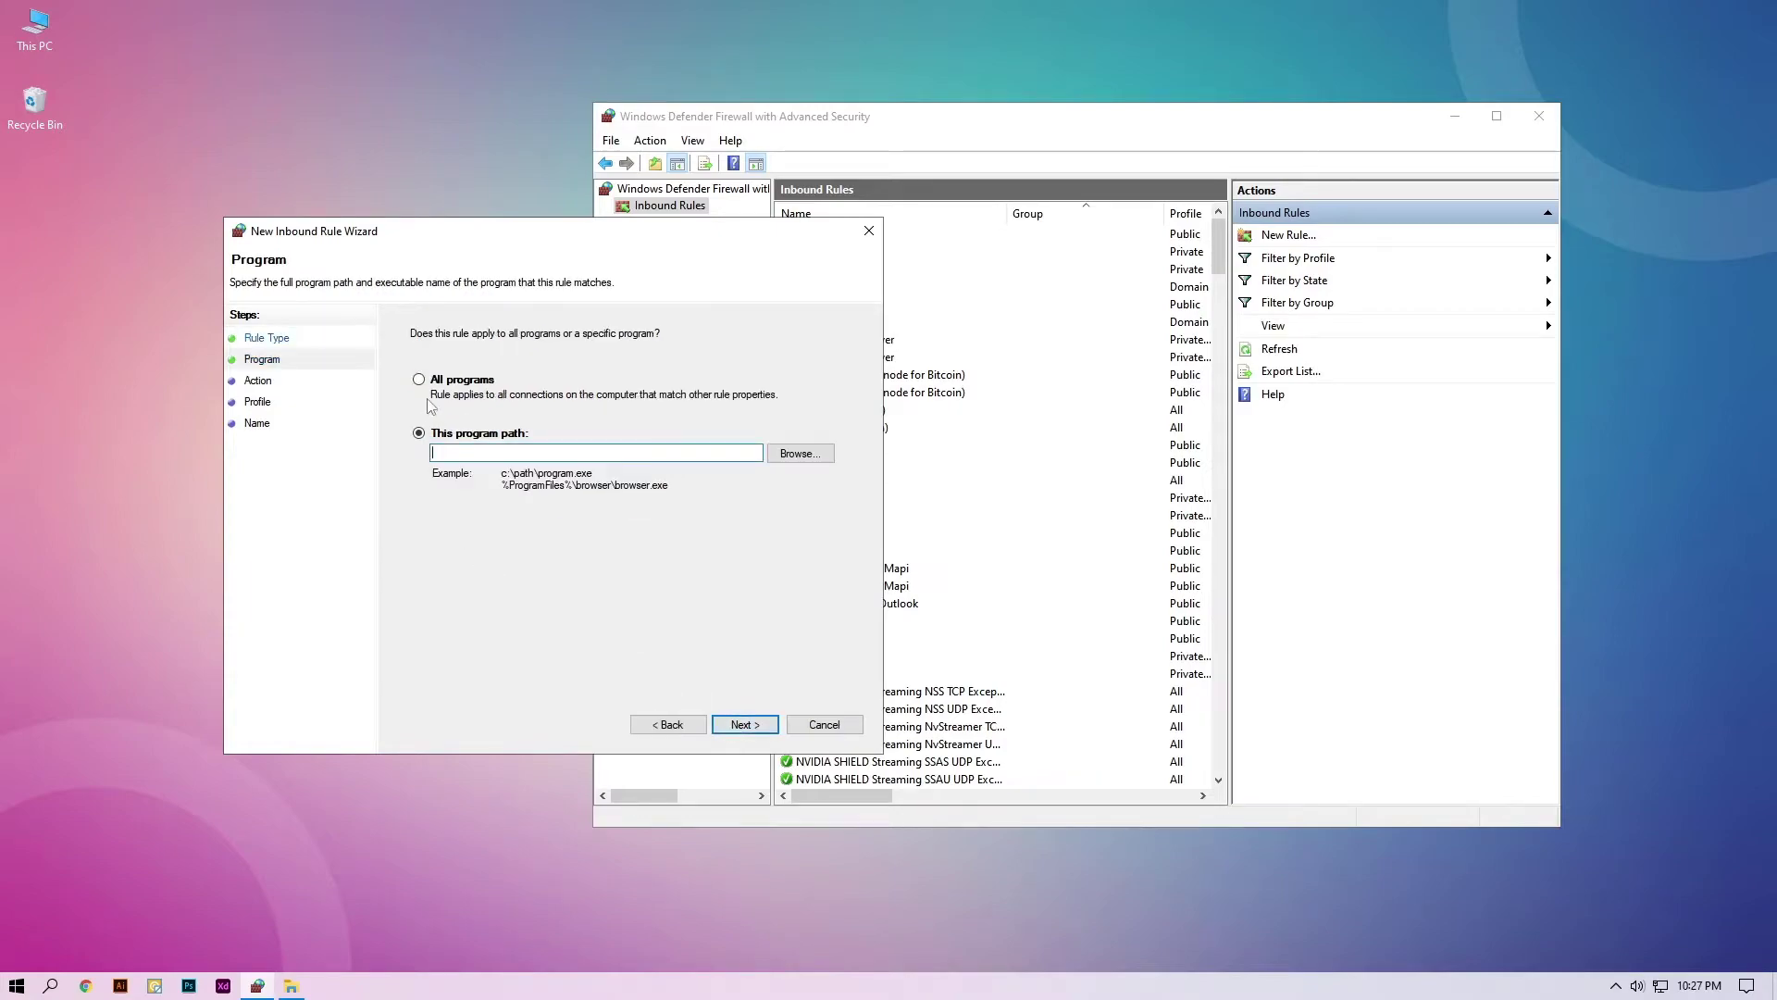
left_click(786, 457)
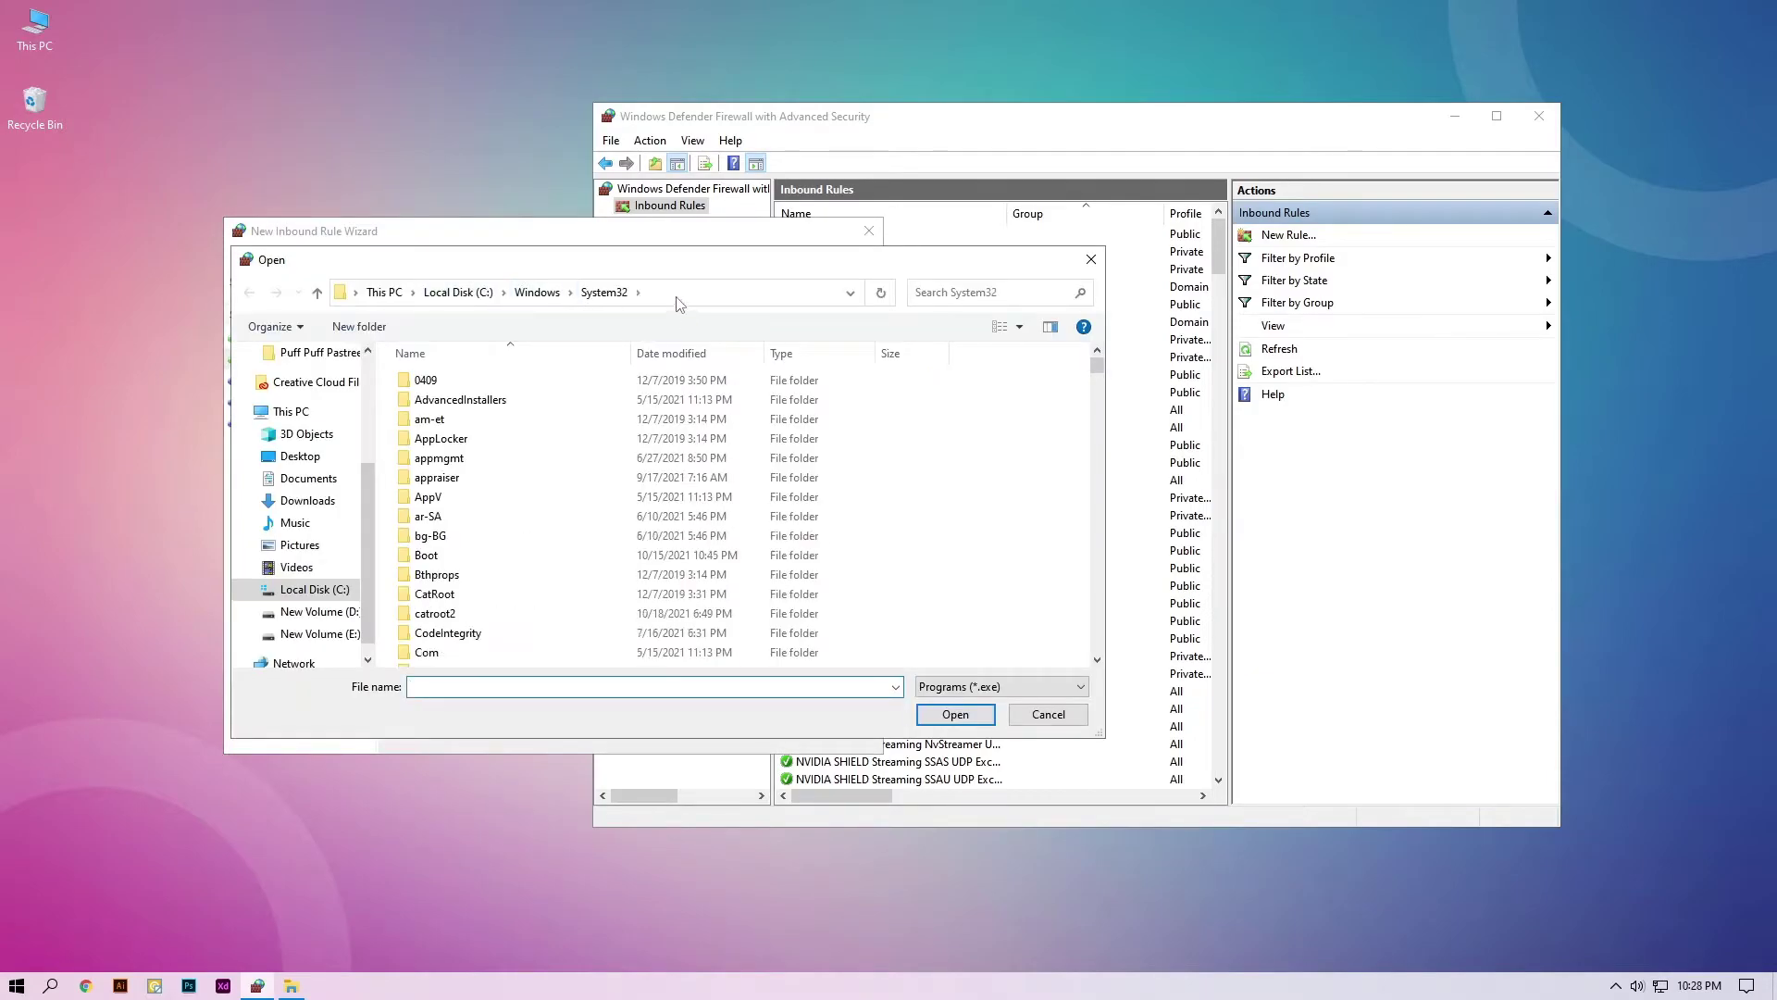
left_click(678, 296)
key("ctrl+v")
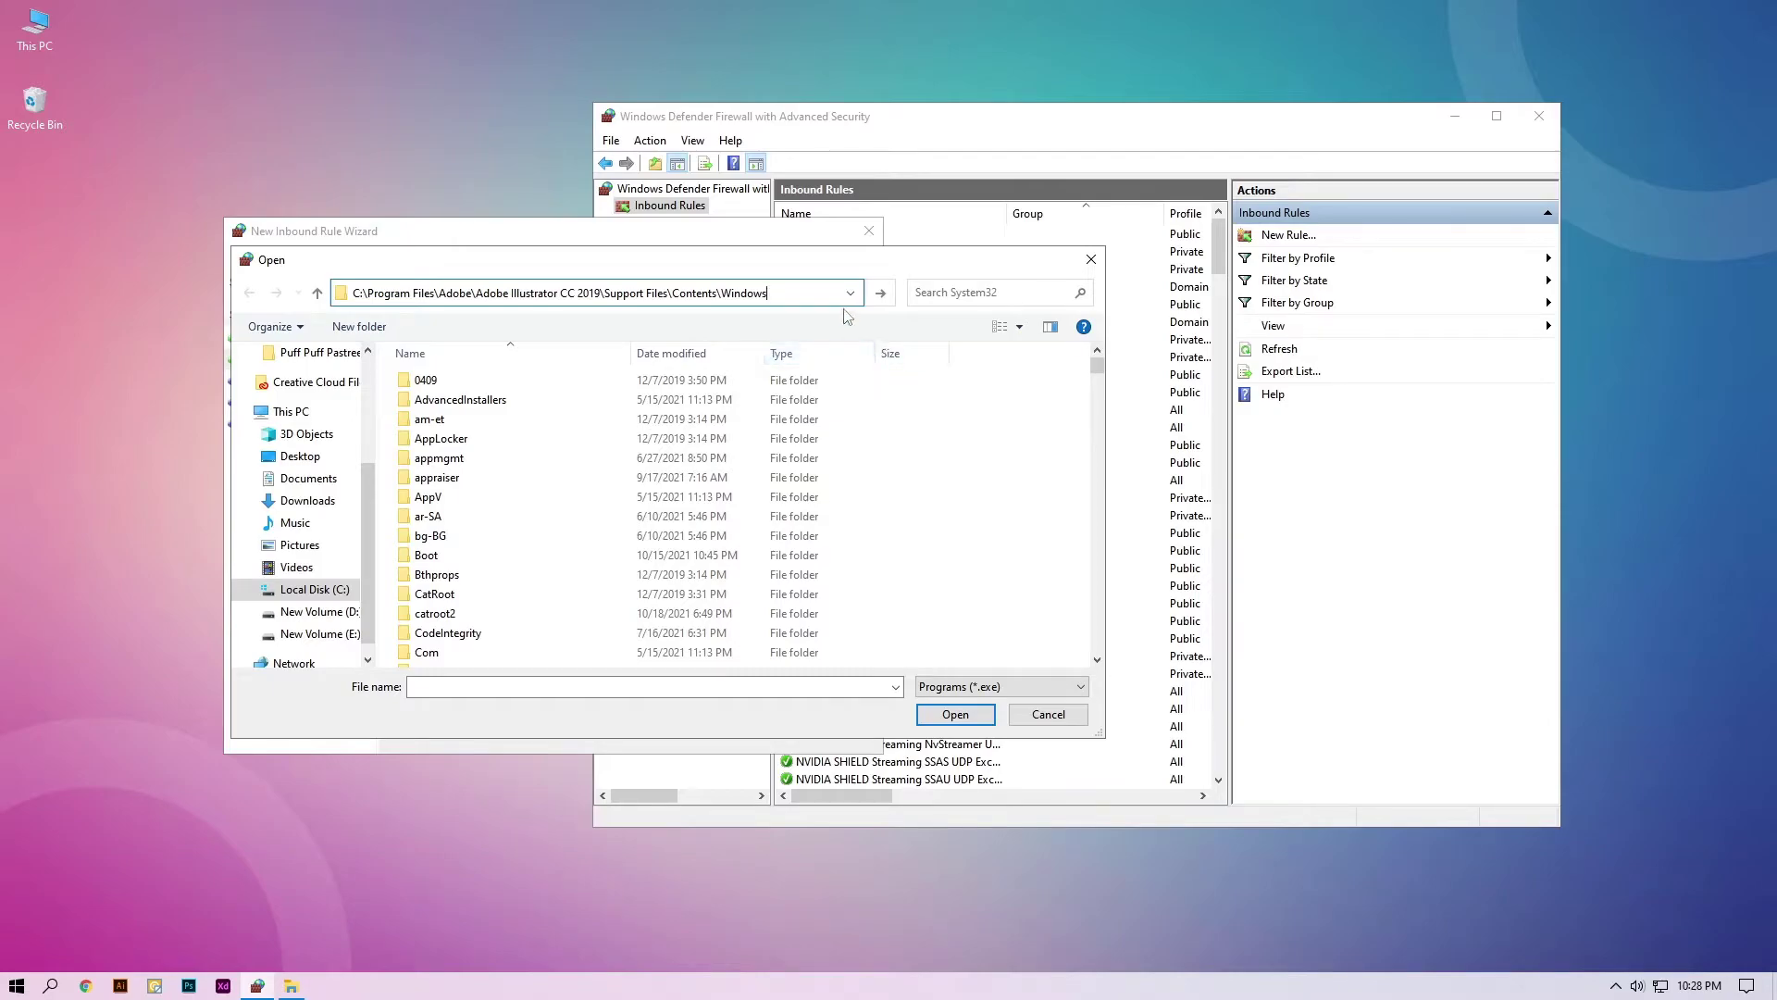
key("Return")
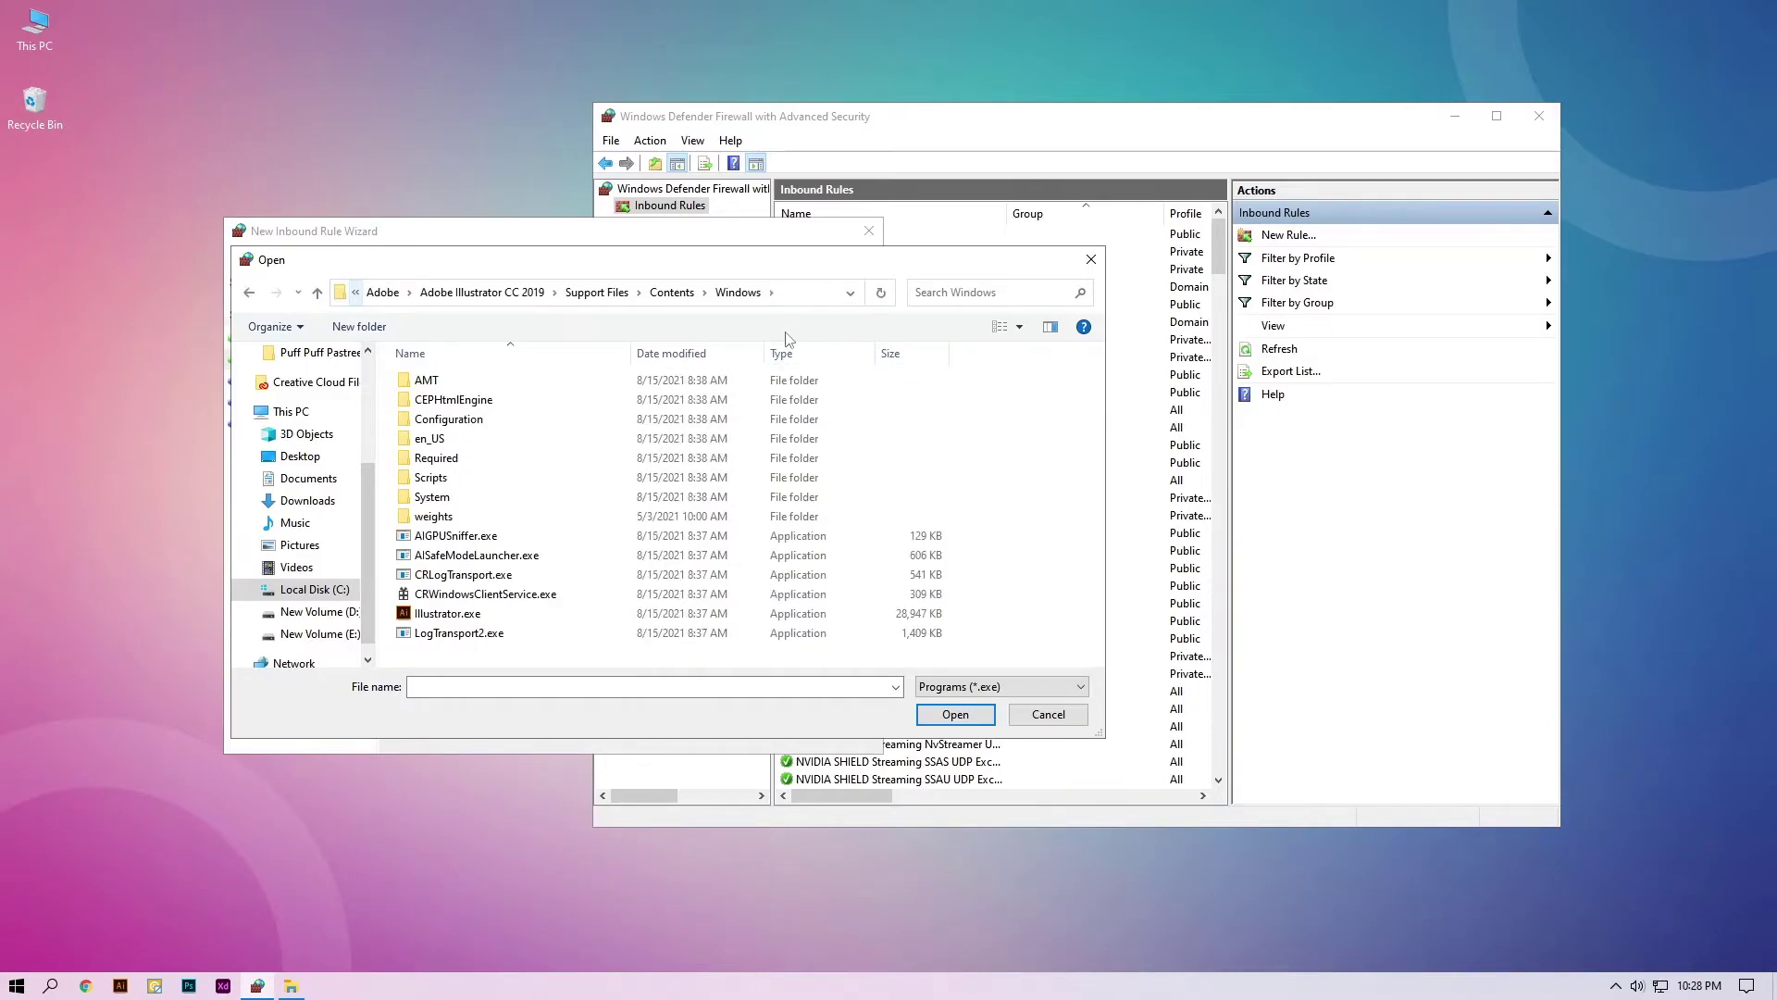
left_click(454, 616)
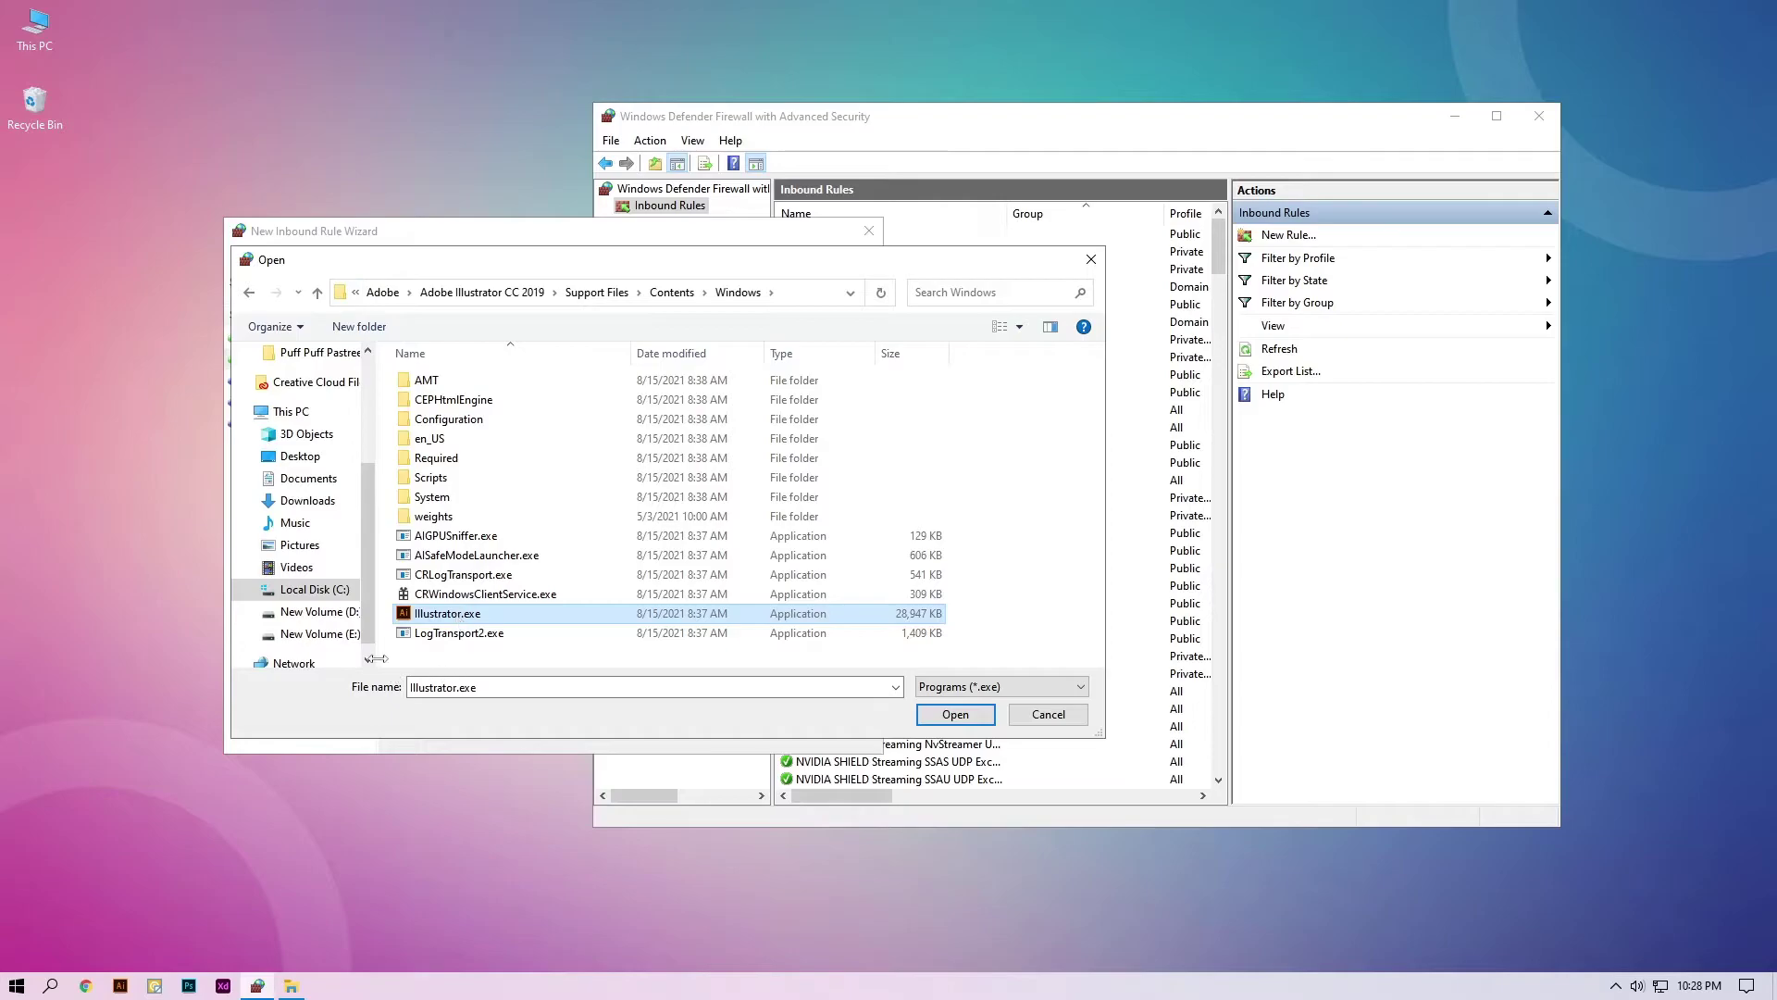
left_click(963, 723)
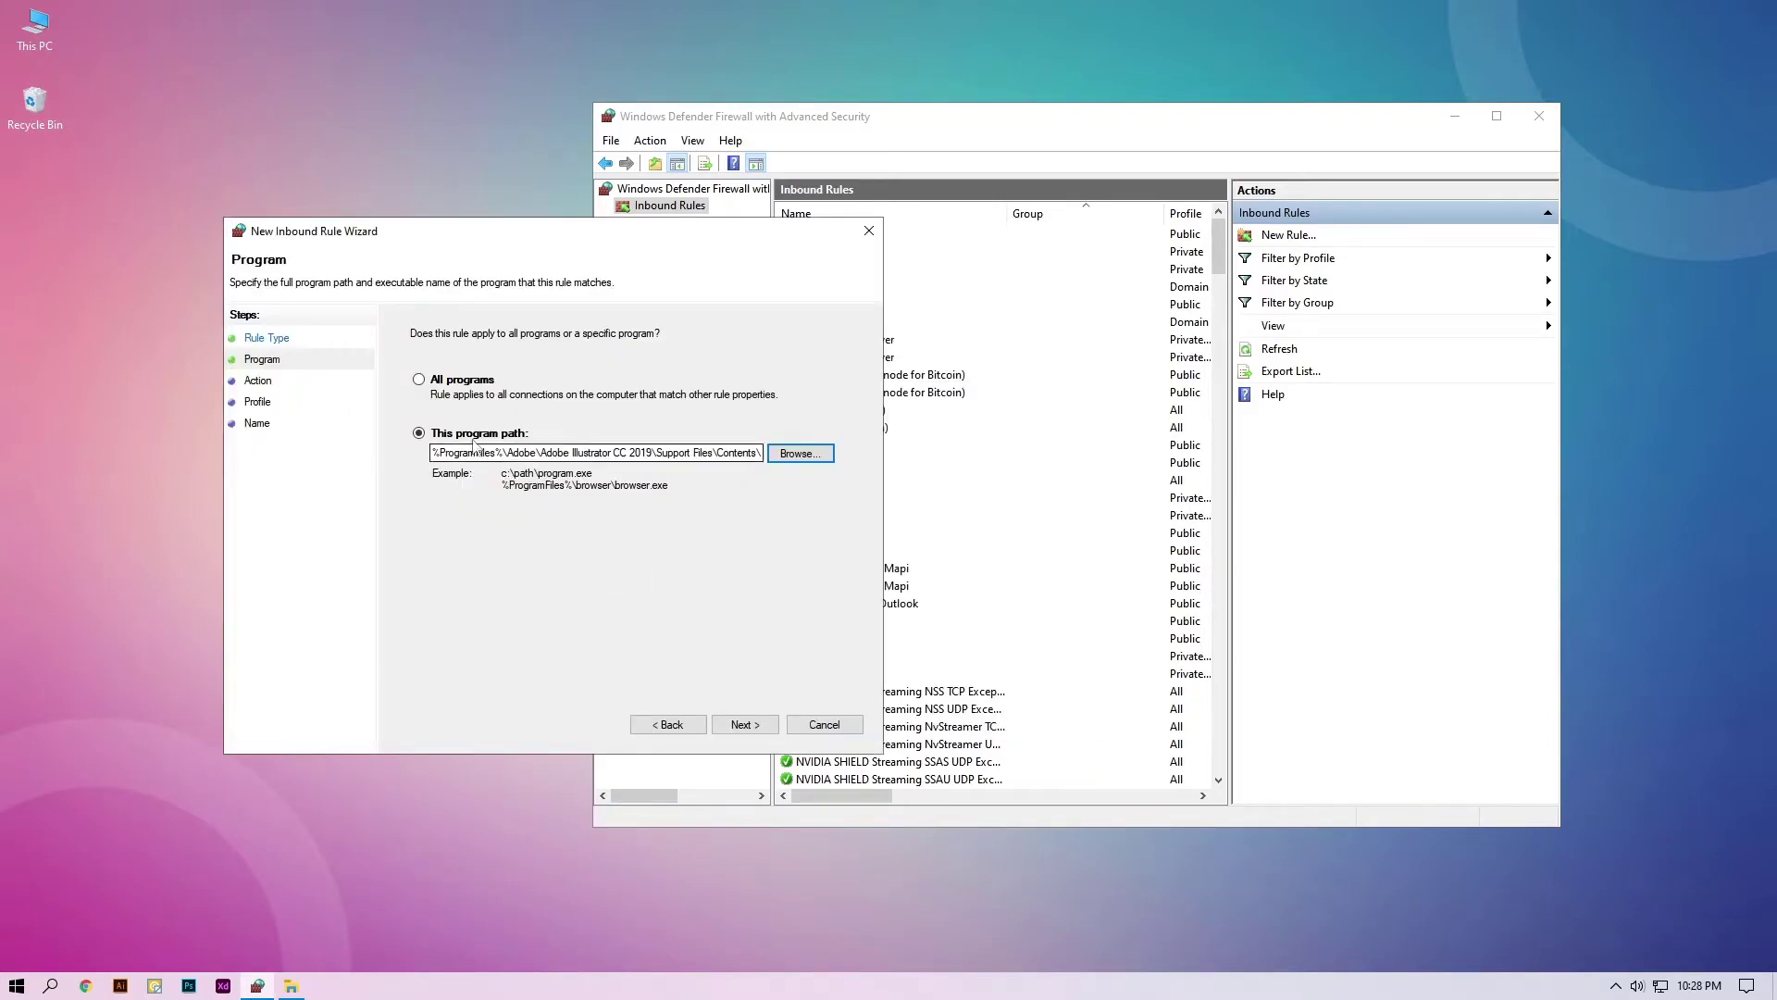
left_click(744, 724)
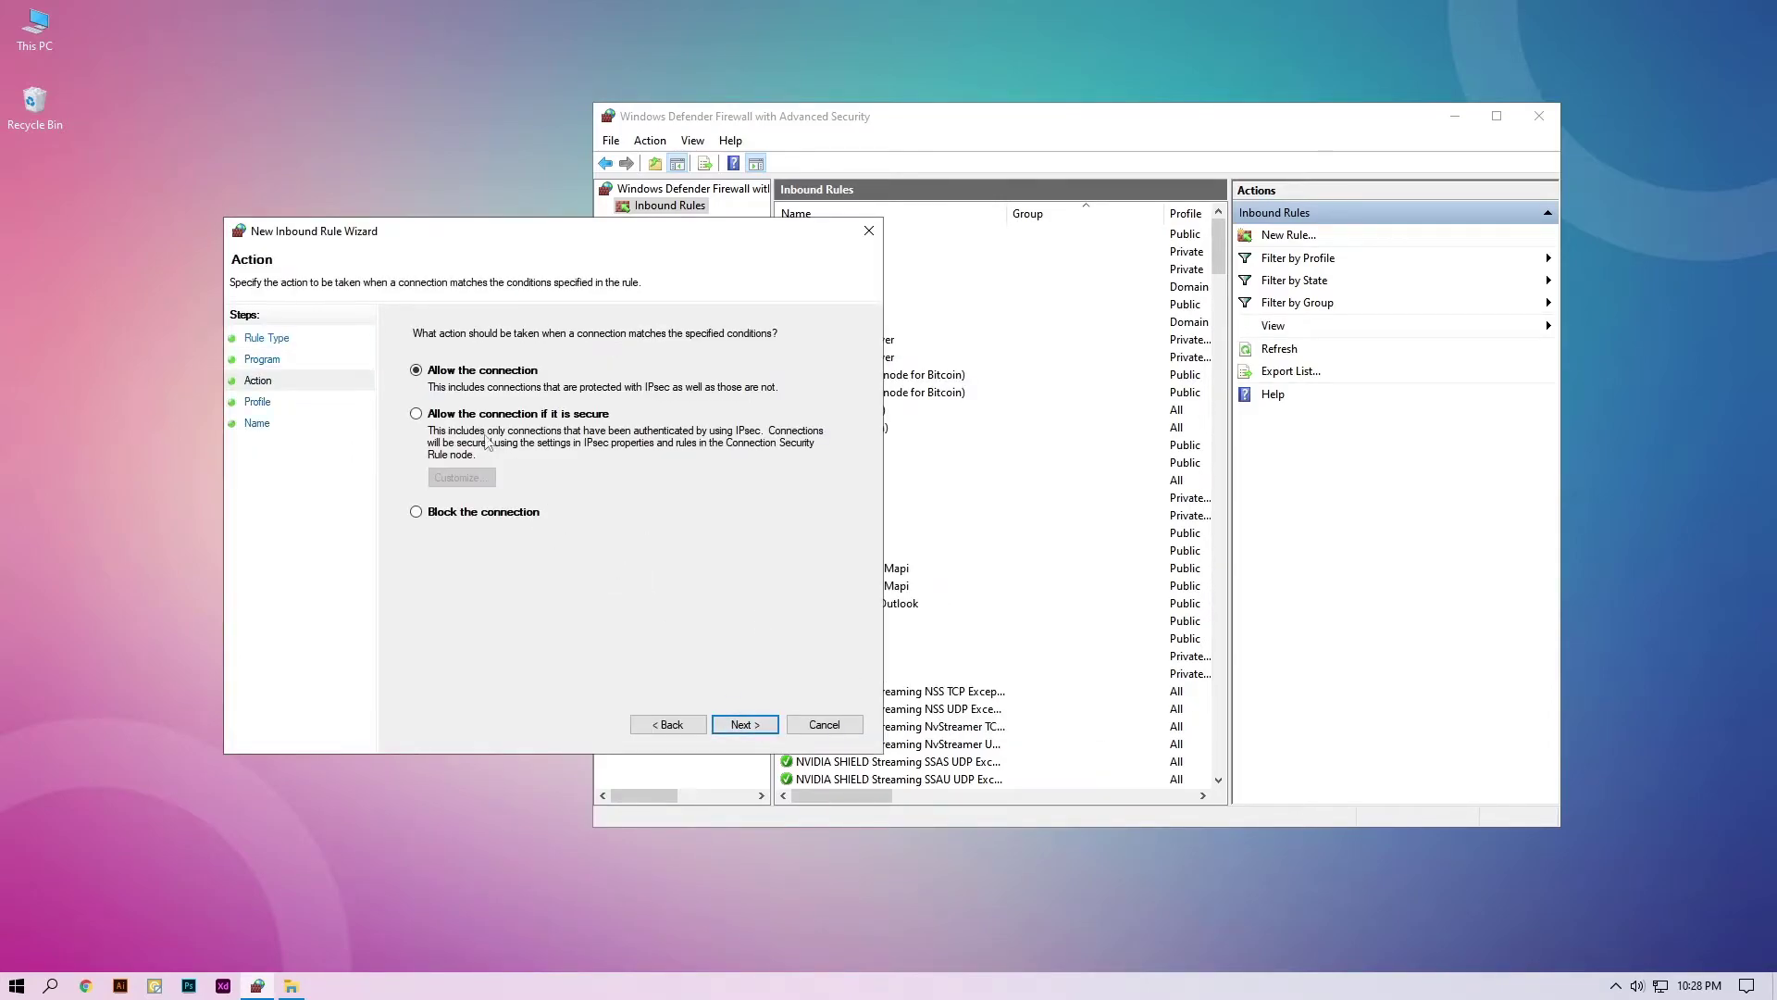
Set the rule to block the connection on the Domain, Private and Public profiles, and finish it with the name Illustrator
left_click(432, 520)
left_click(746, 721)
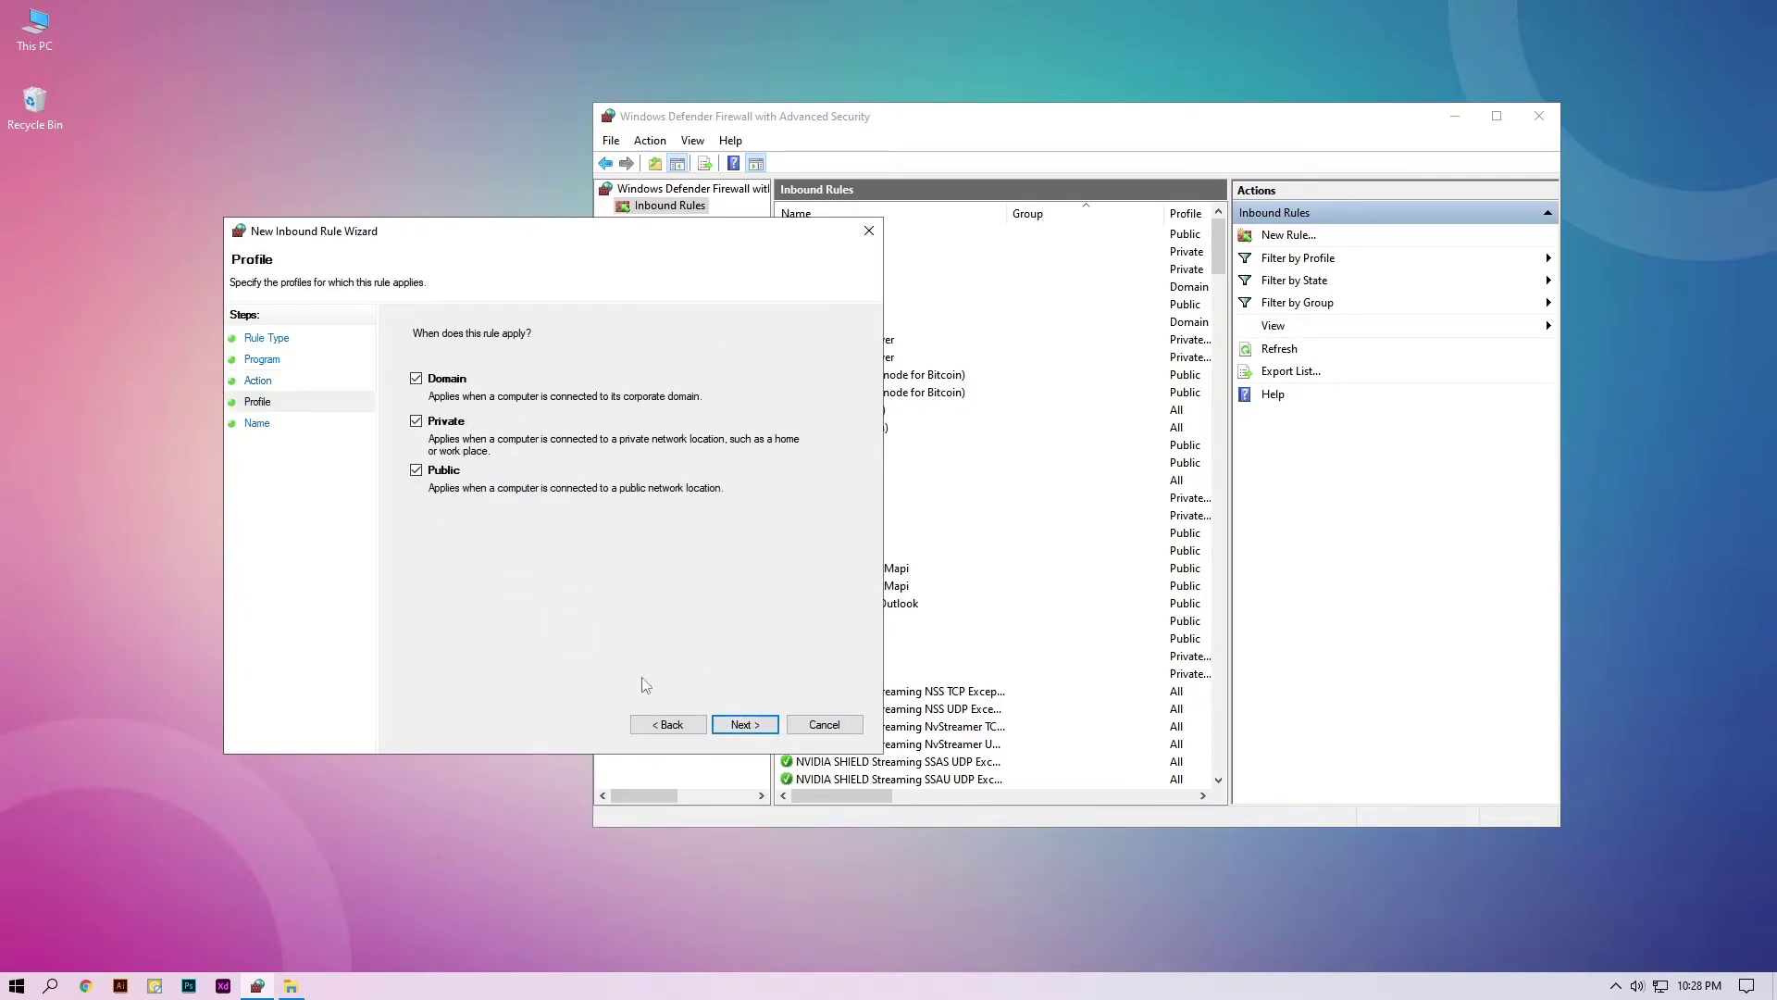
left_click(746, 724)
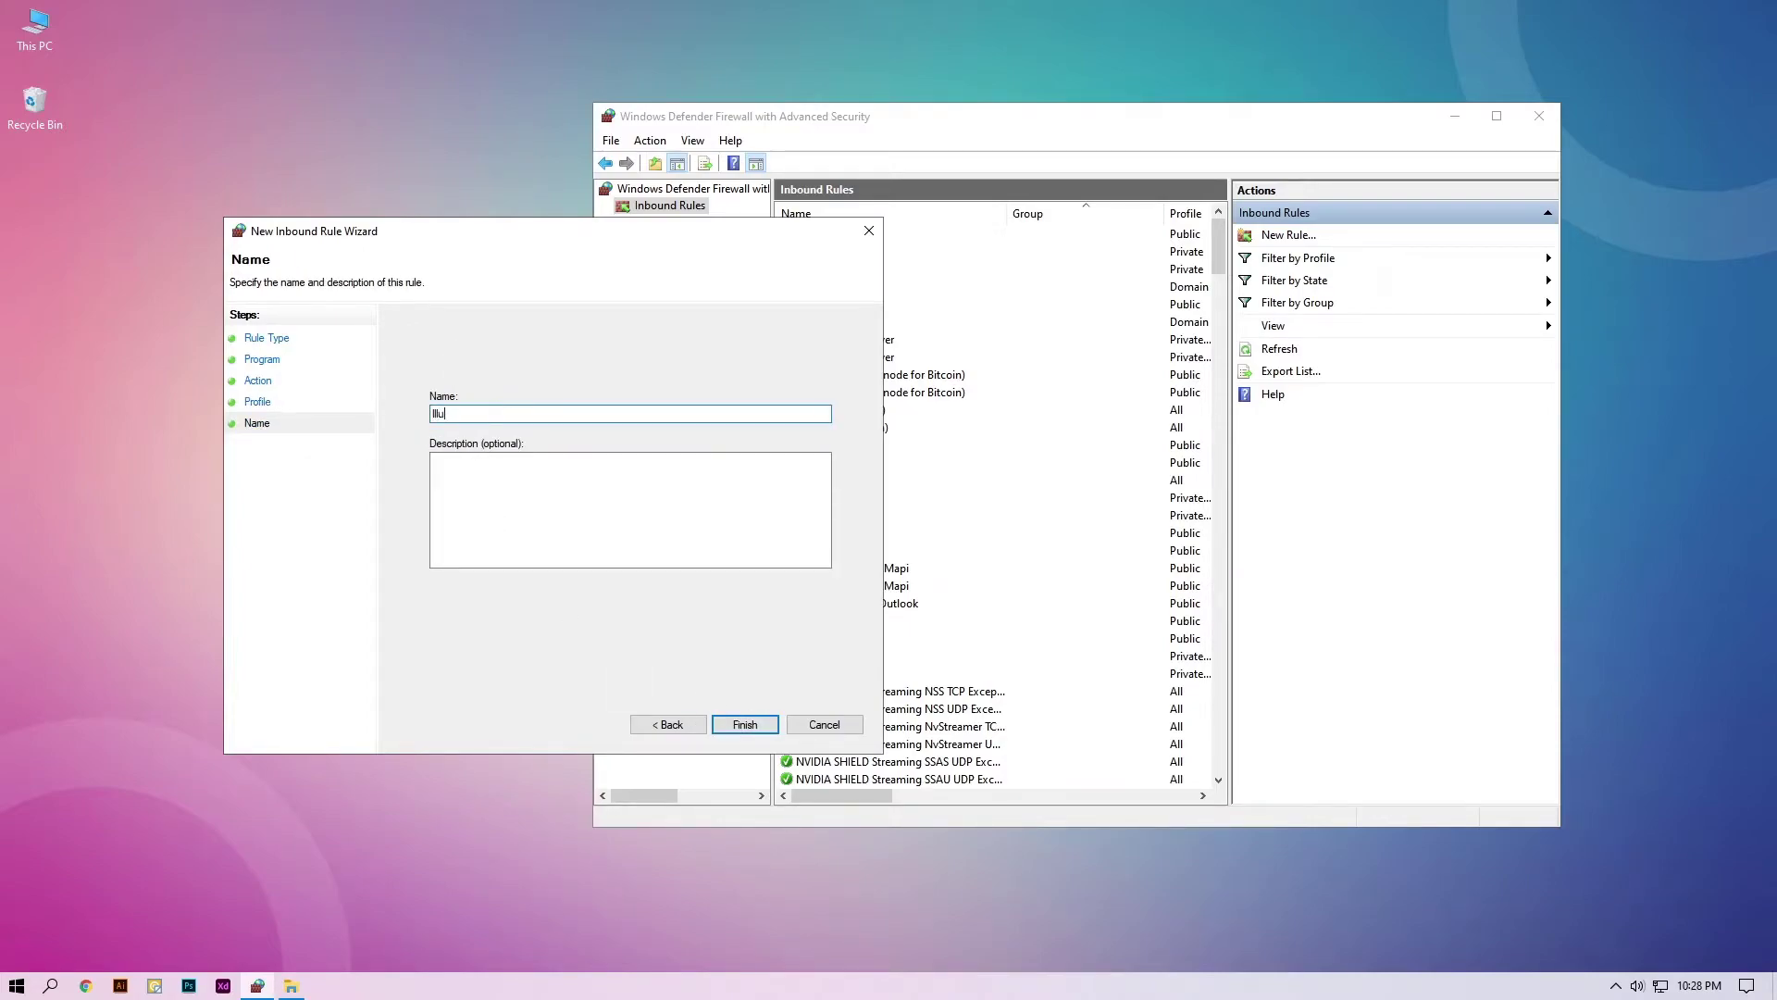
type("Illustrator")
left_click(769, 731)
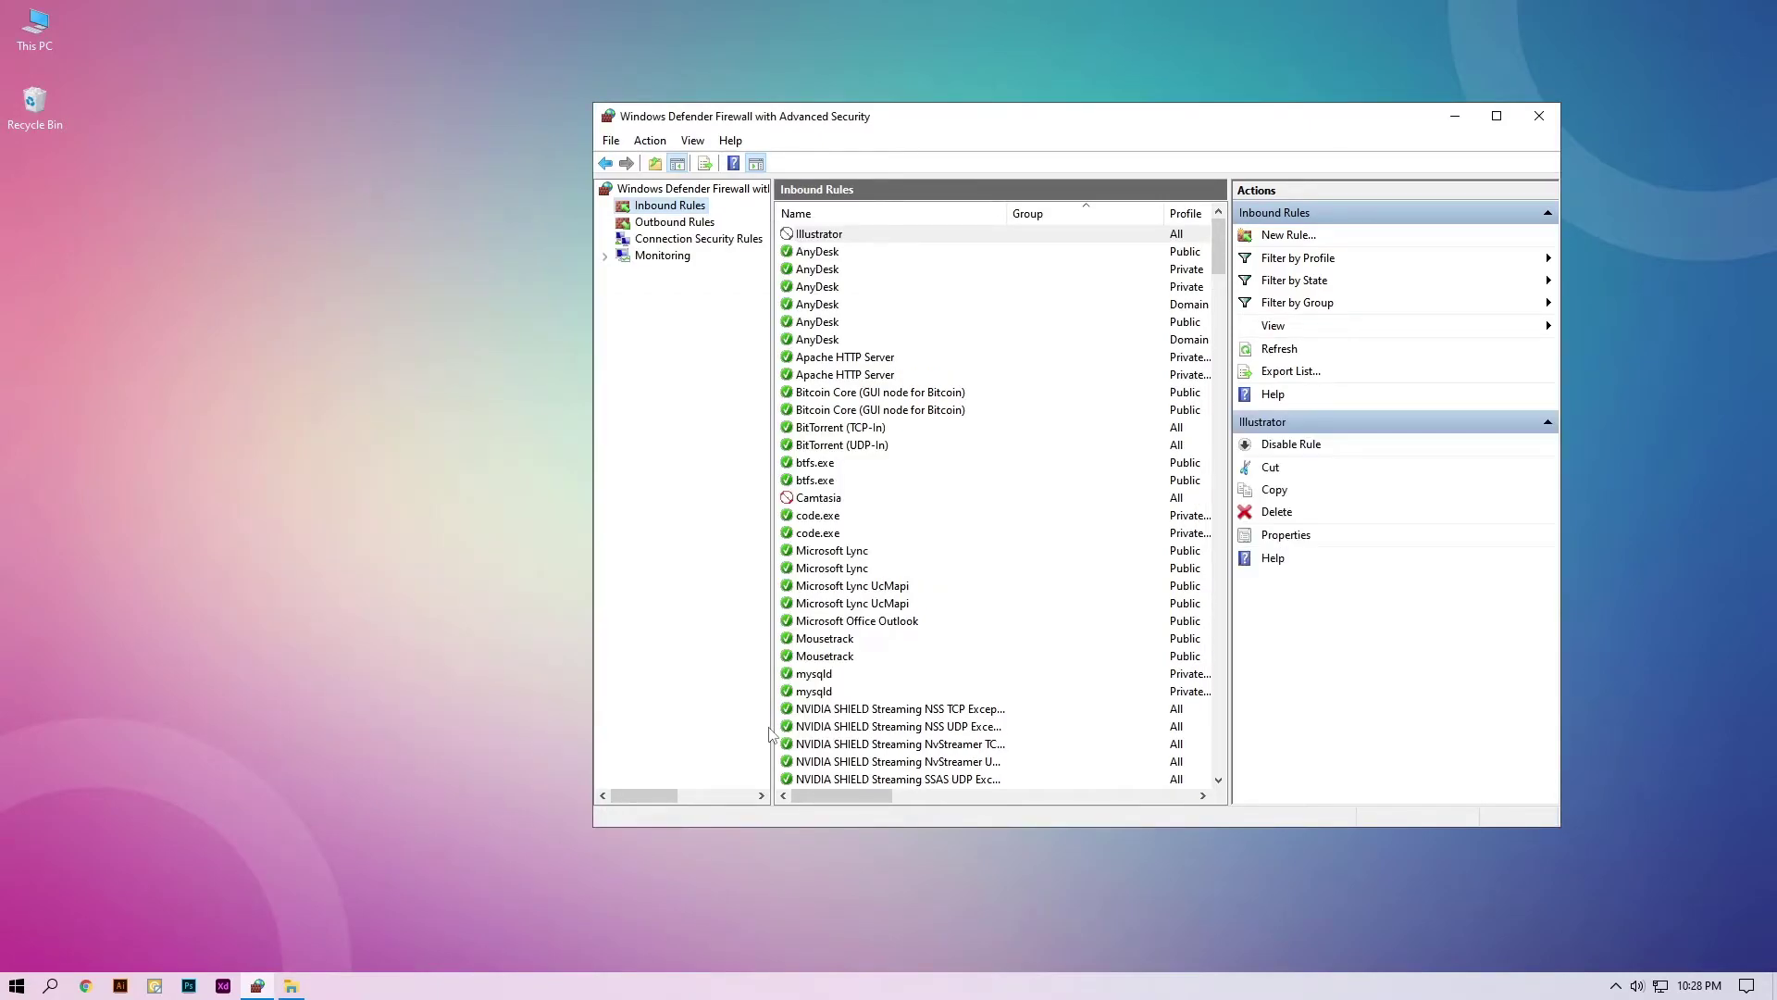
Start a new outbound program rule targeting Illustrator.exe in the Adobe Illustrator CC 2019 program folder
left_click(676, 223)
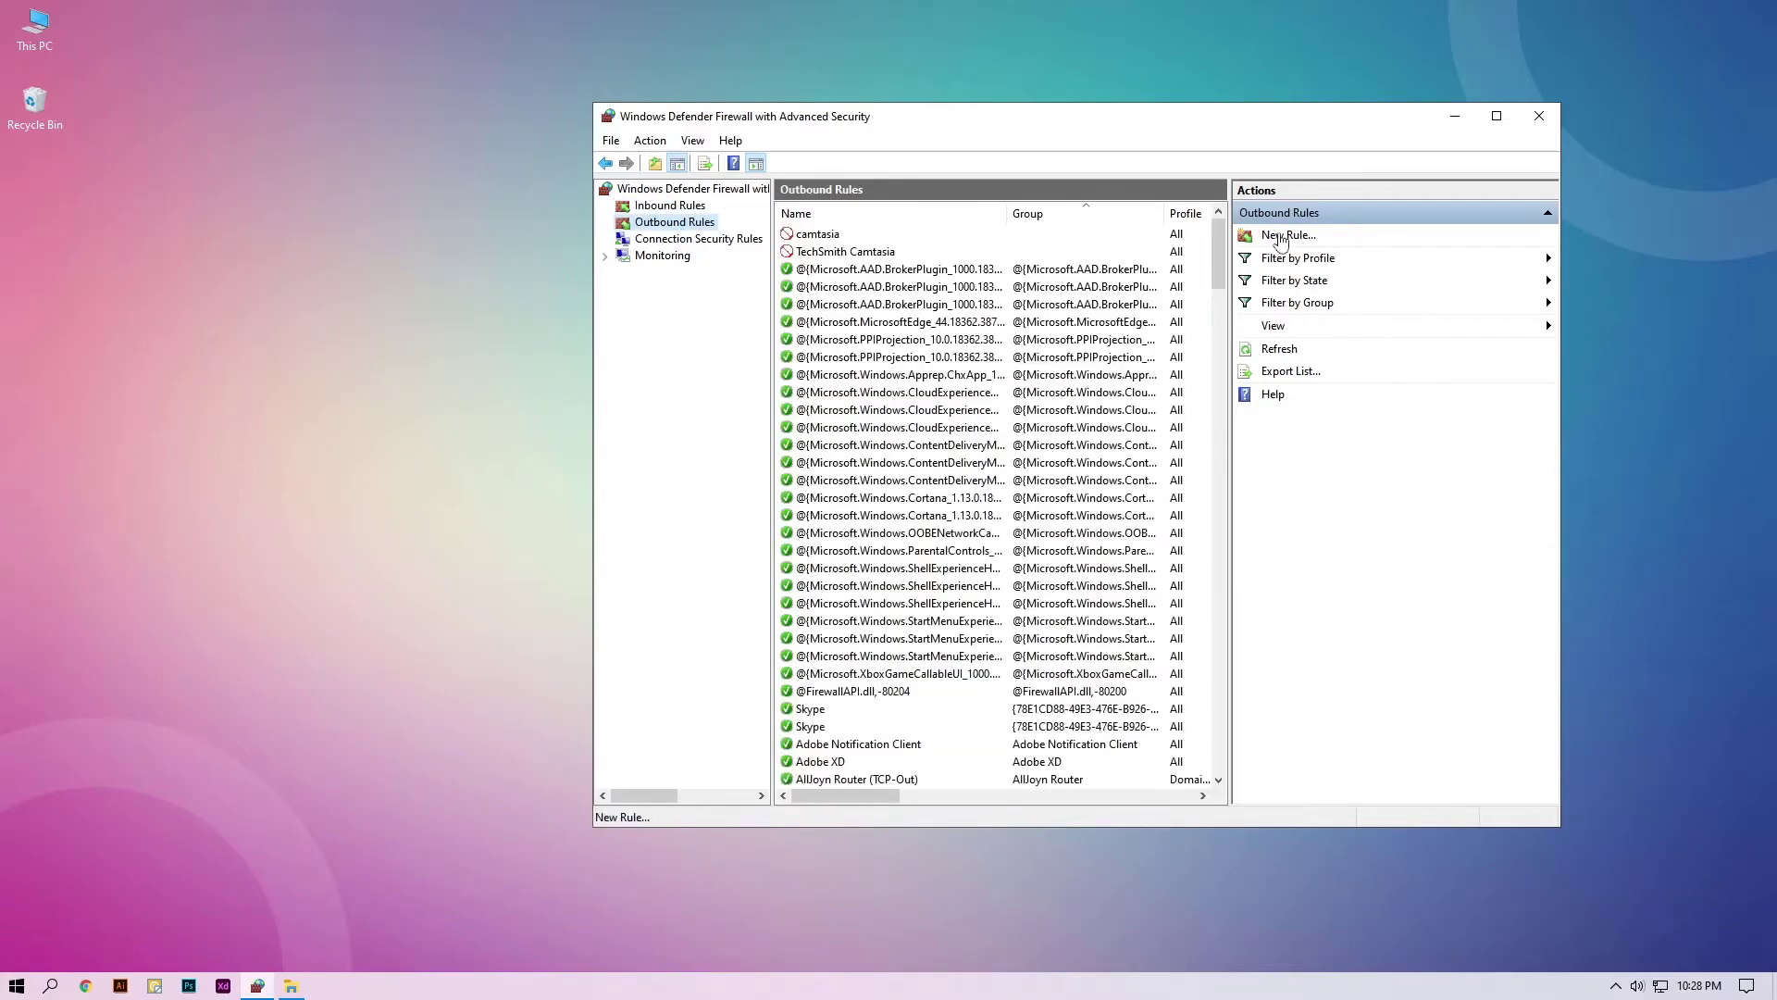
left_click(1284, 236)
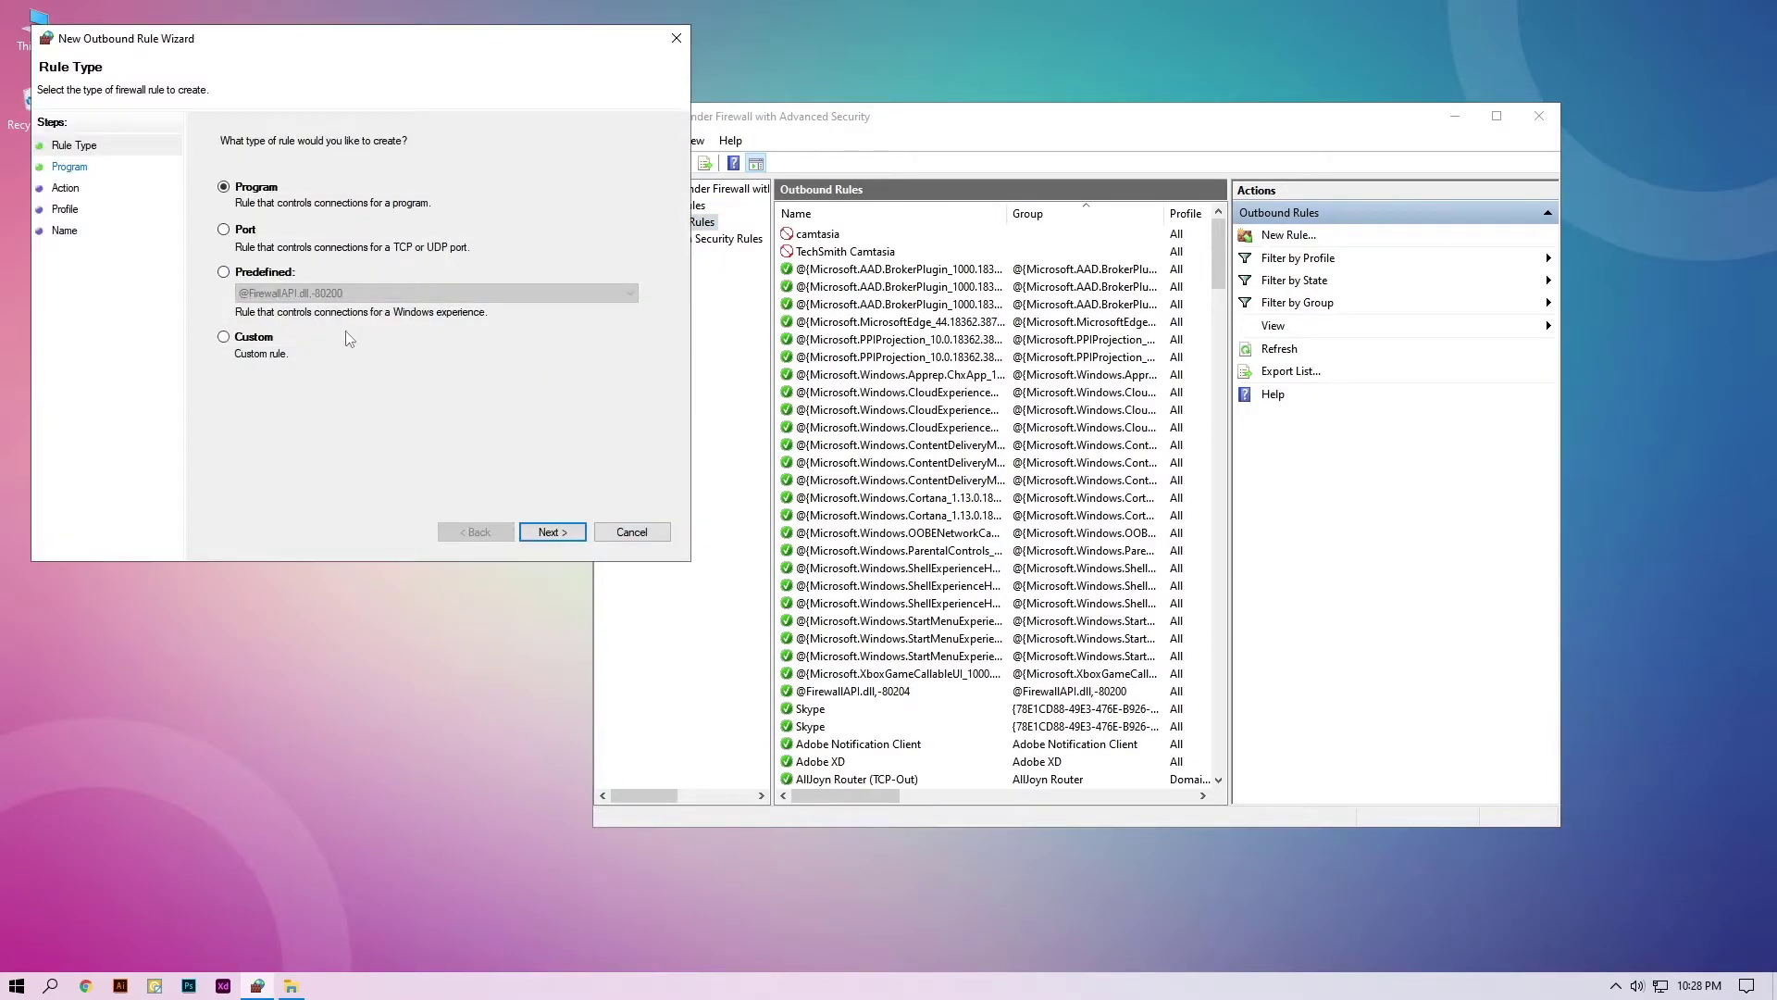
left_click(554, 532)
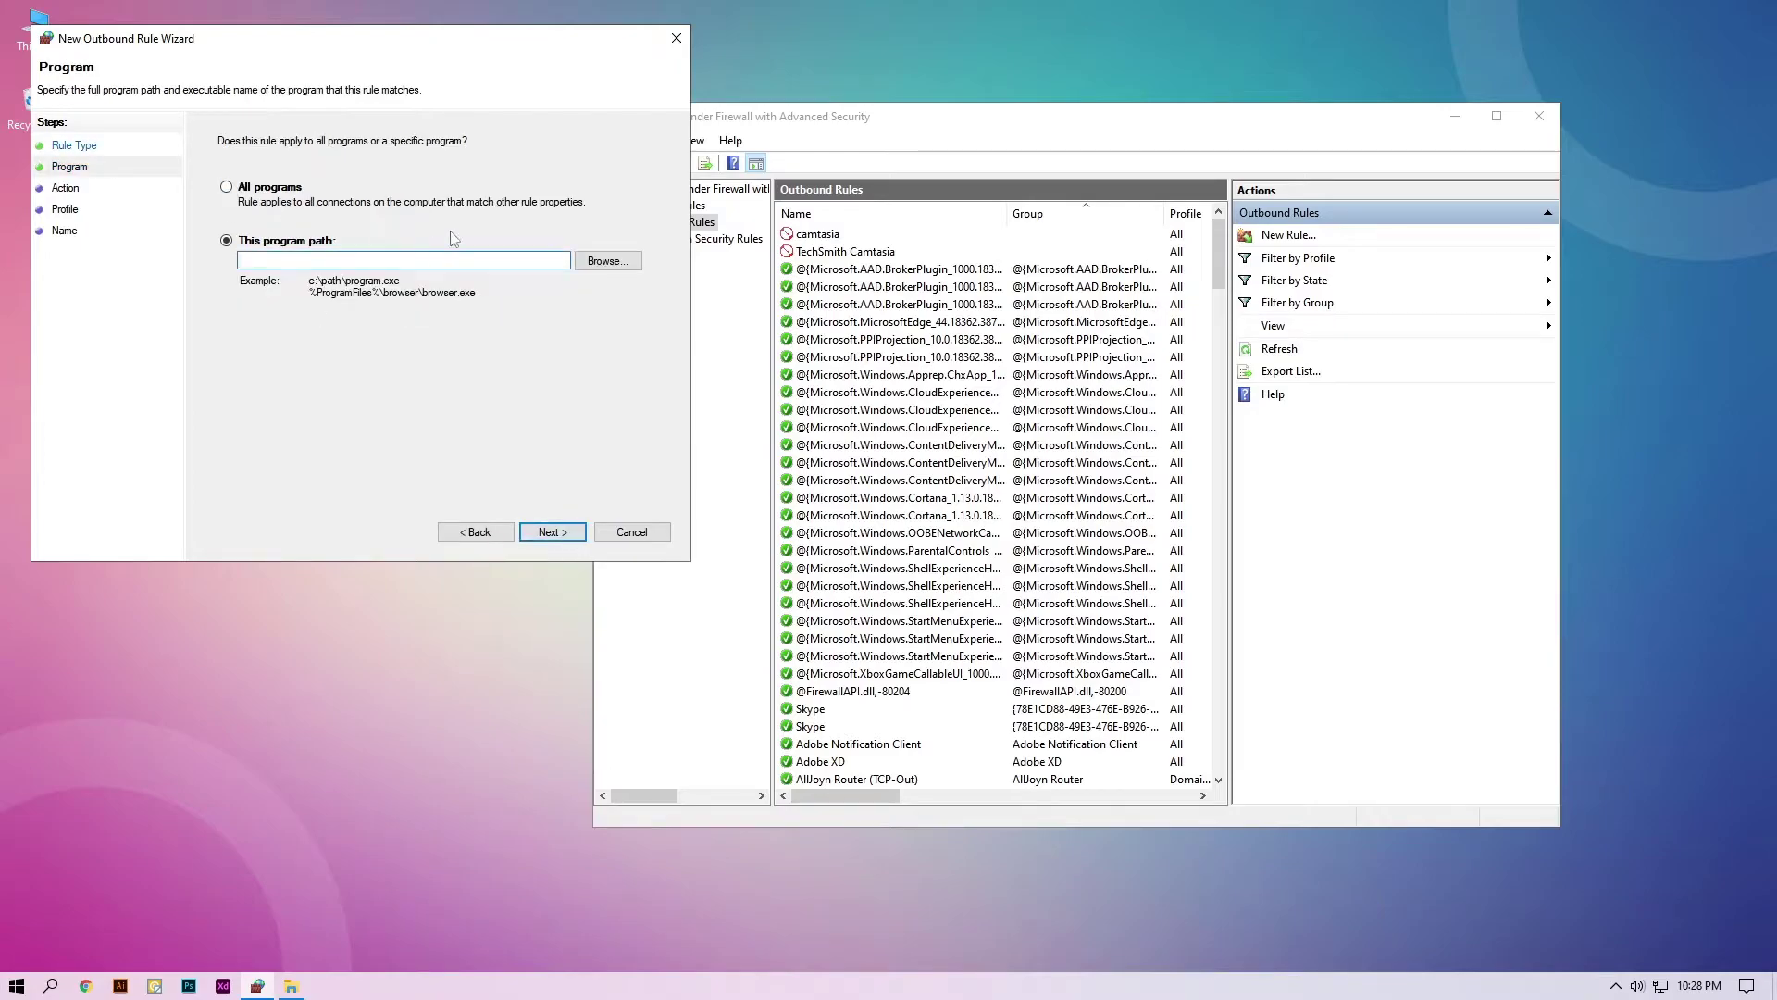
left_click(622, 265)
double_click(284, 423)
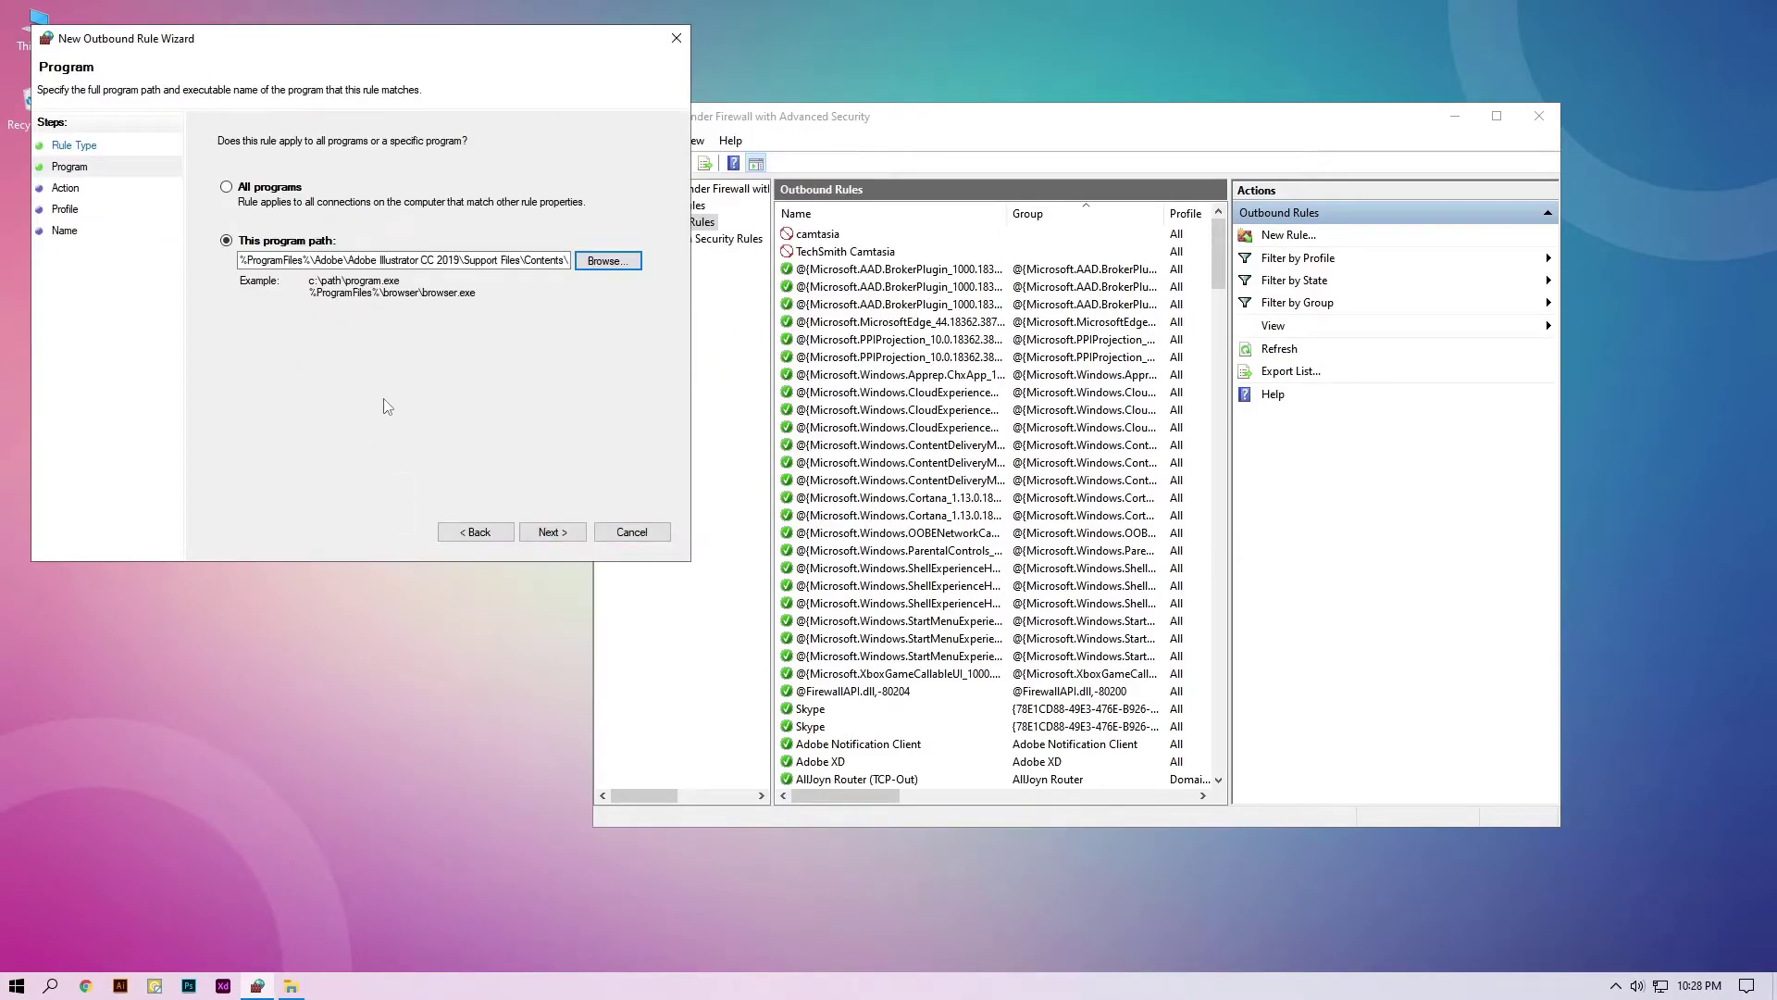
Set the outbound rule to block the connection on all profiles and finish it with the name Illustrator
left_click(553, 532)
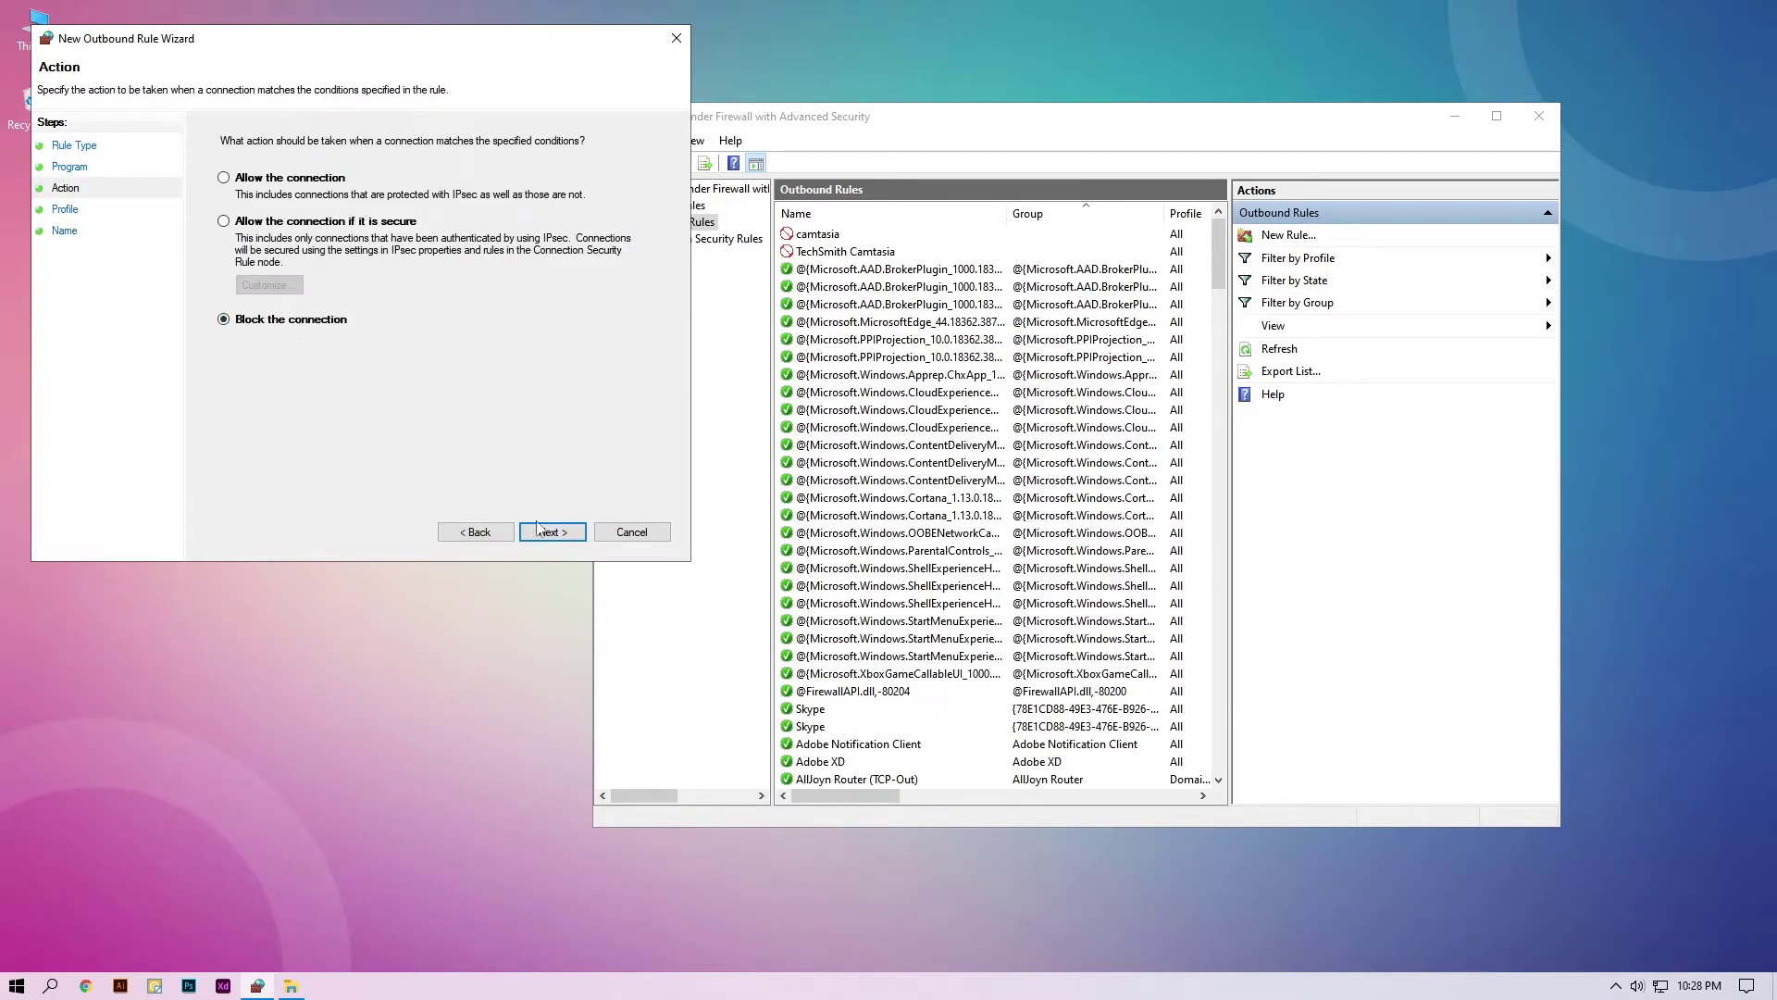
left_click(548, 533)
left_click(547, 533)
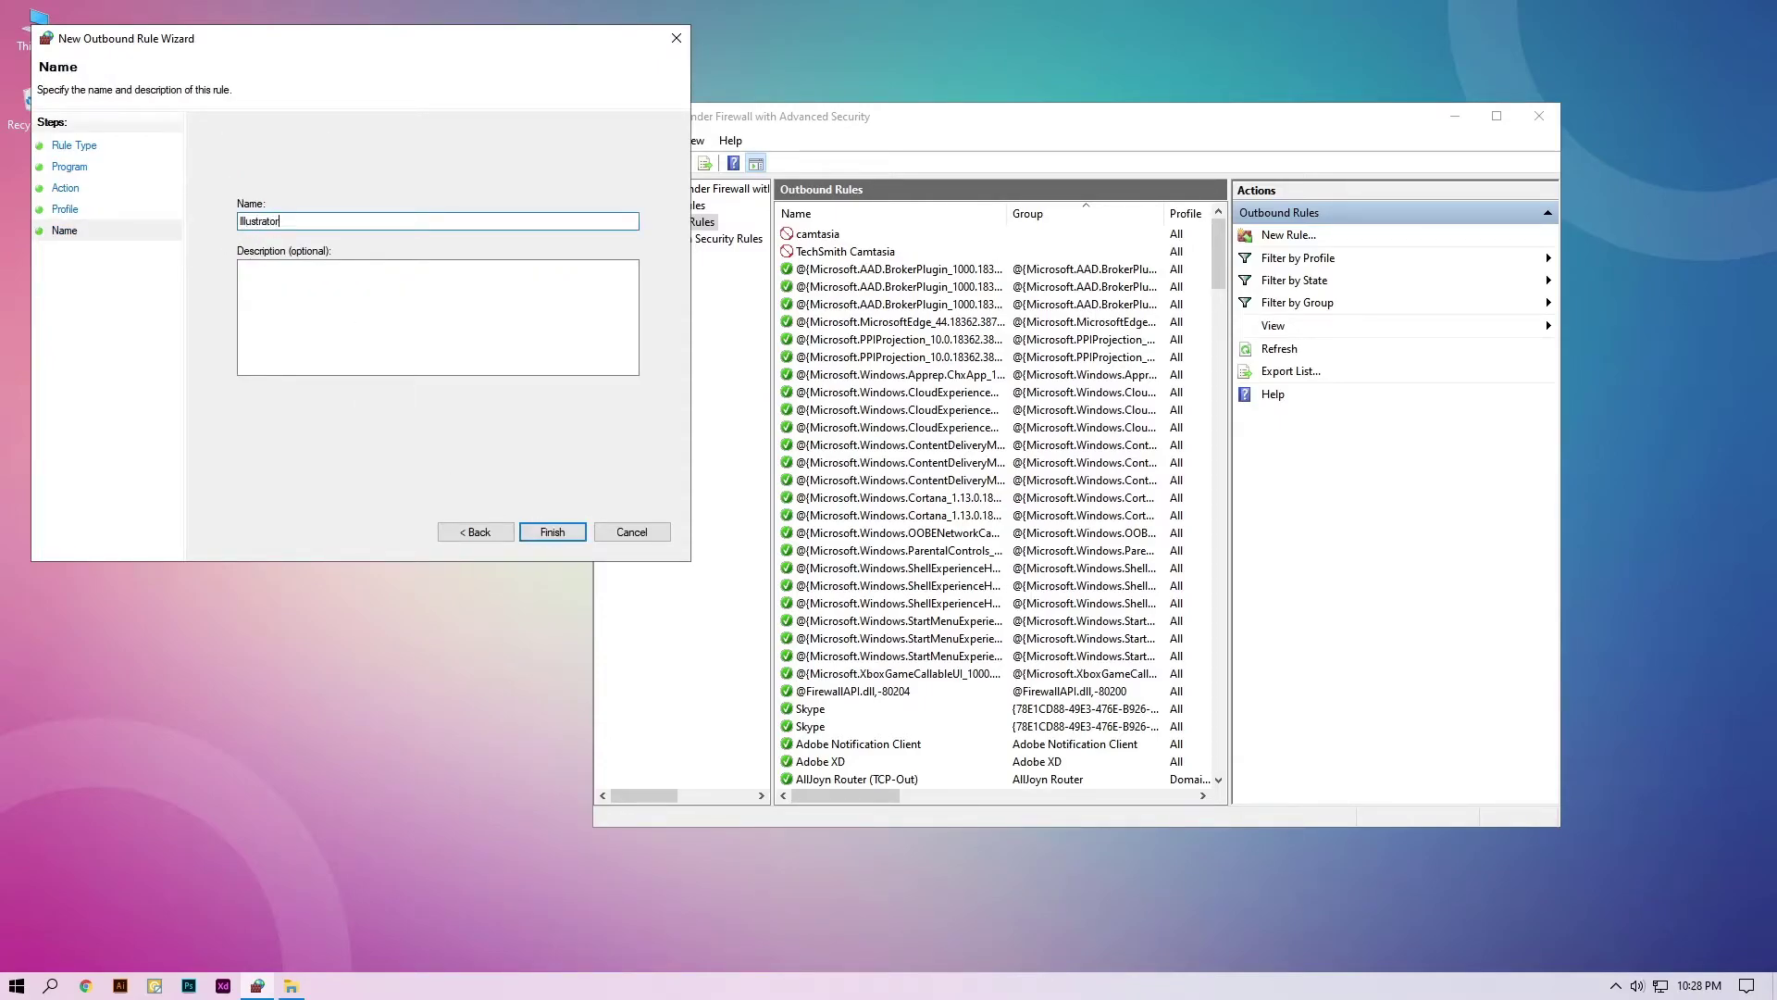
key("Return")
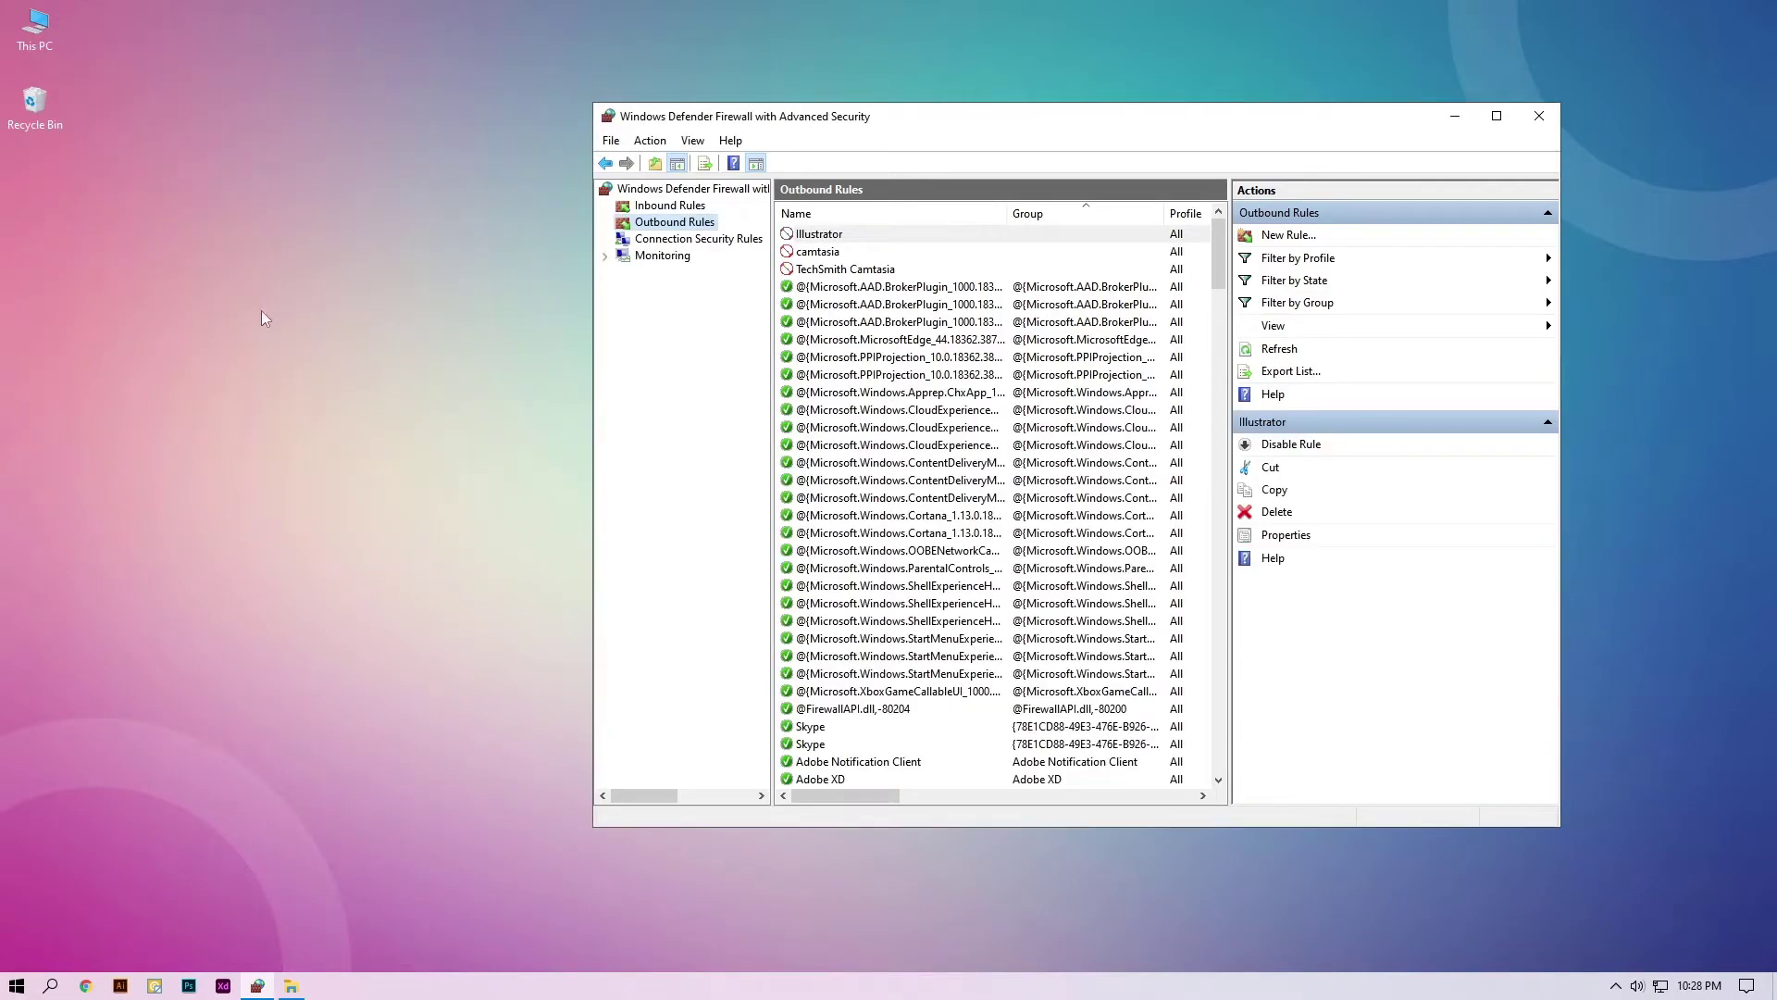
Open the installation folder containing Photoshop.exe by following the file location of the Adobe Photoshop CC 2019 shortcut
left_click(17, 986)
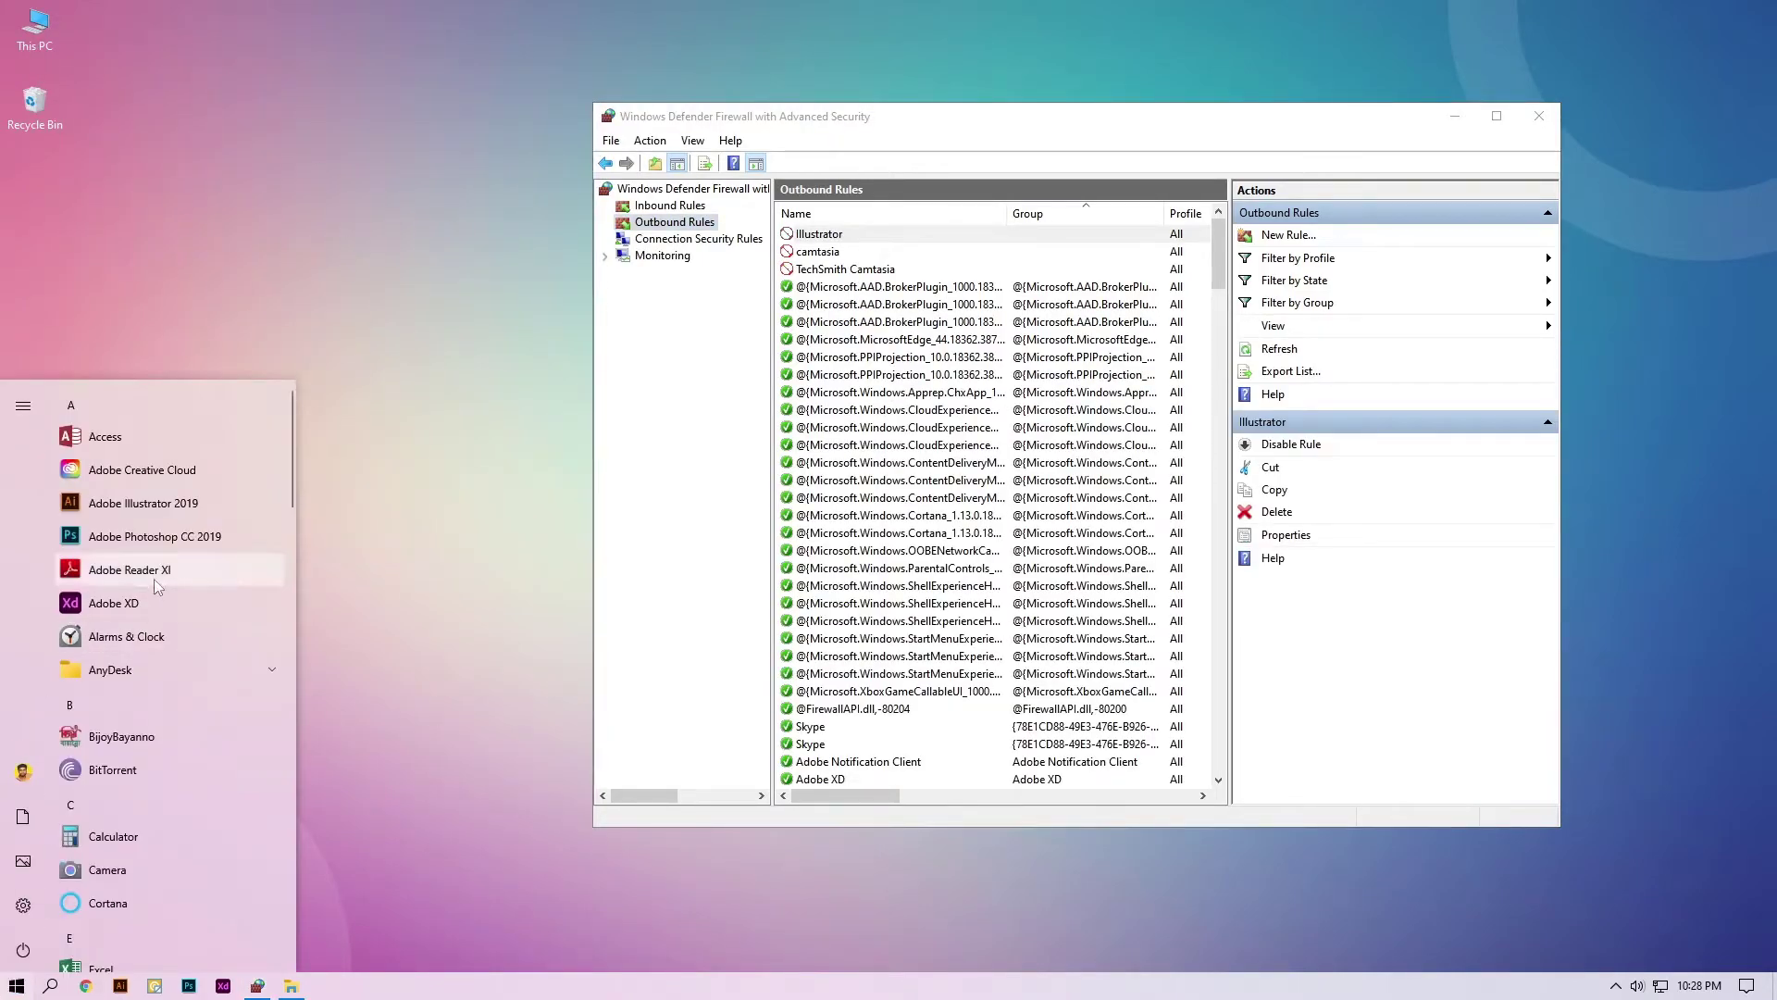
right_click(139, 541)
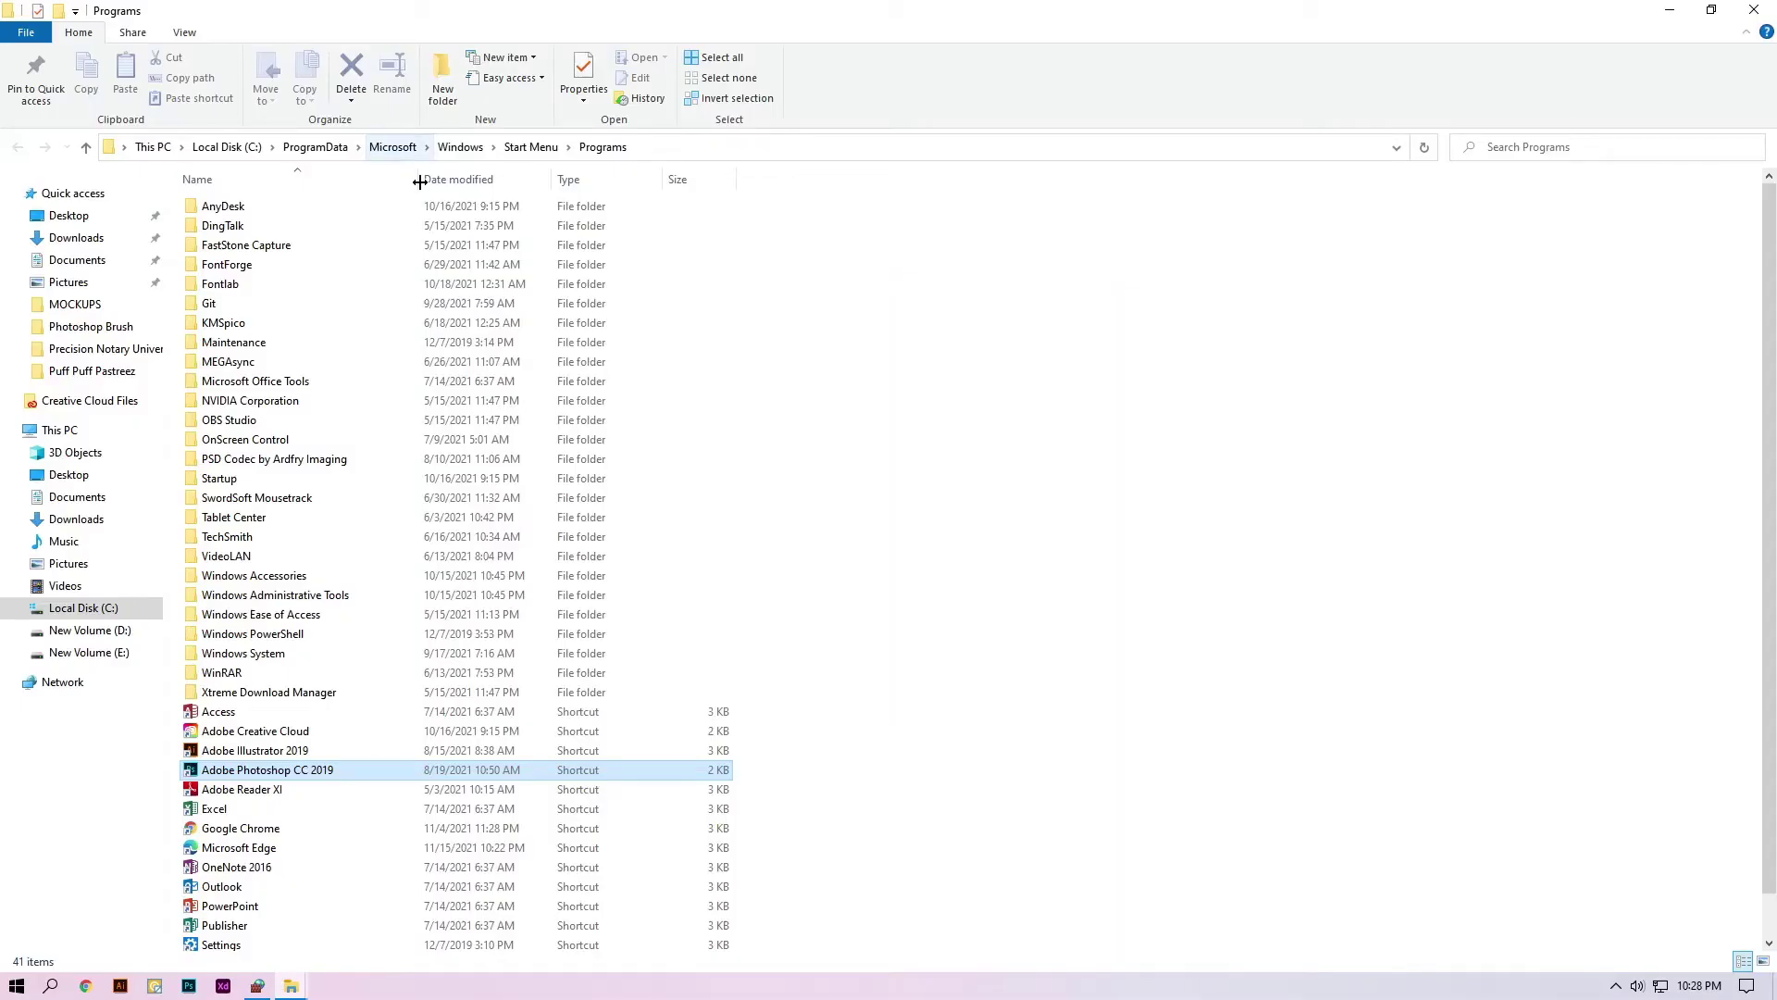
right_click(280, 769)
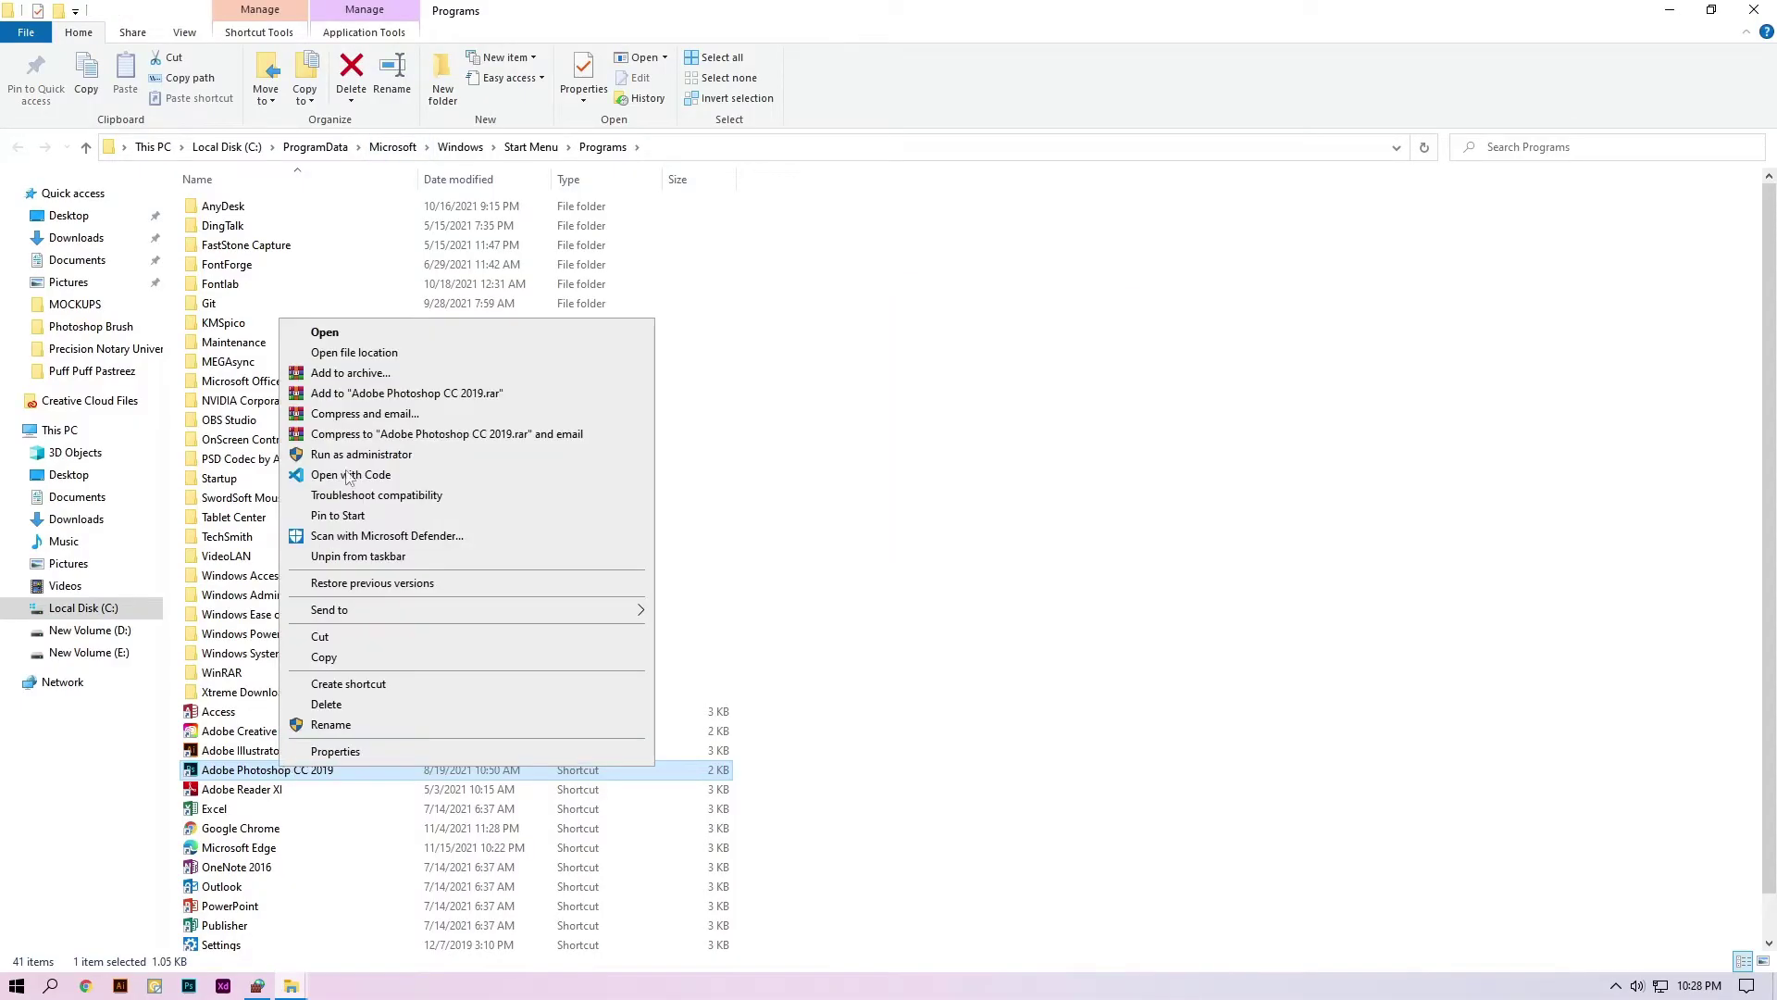
left_click(373, 361)
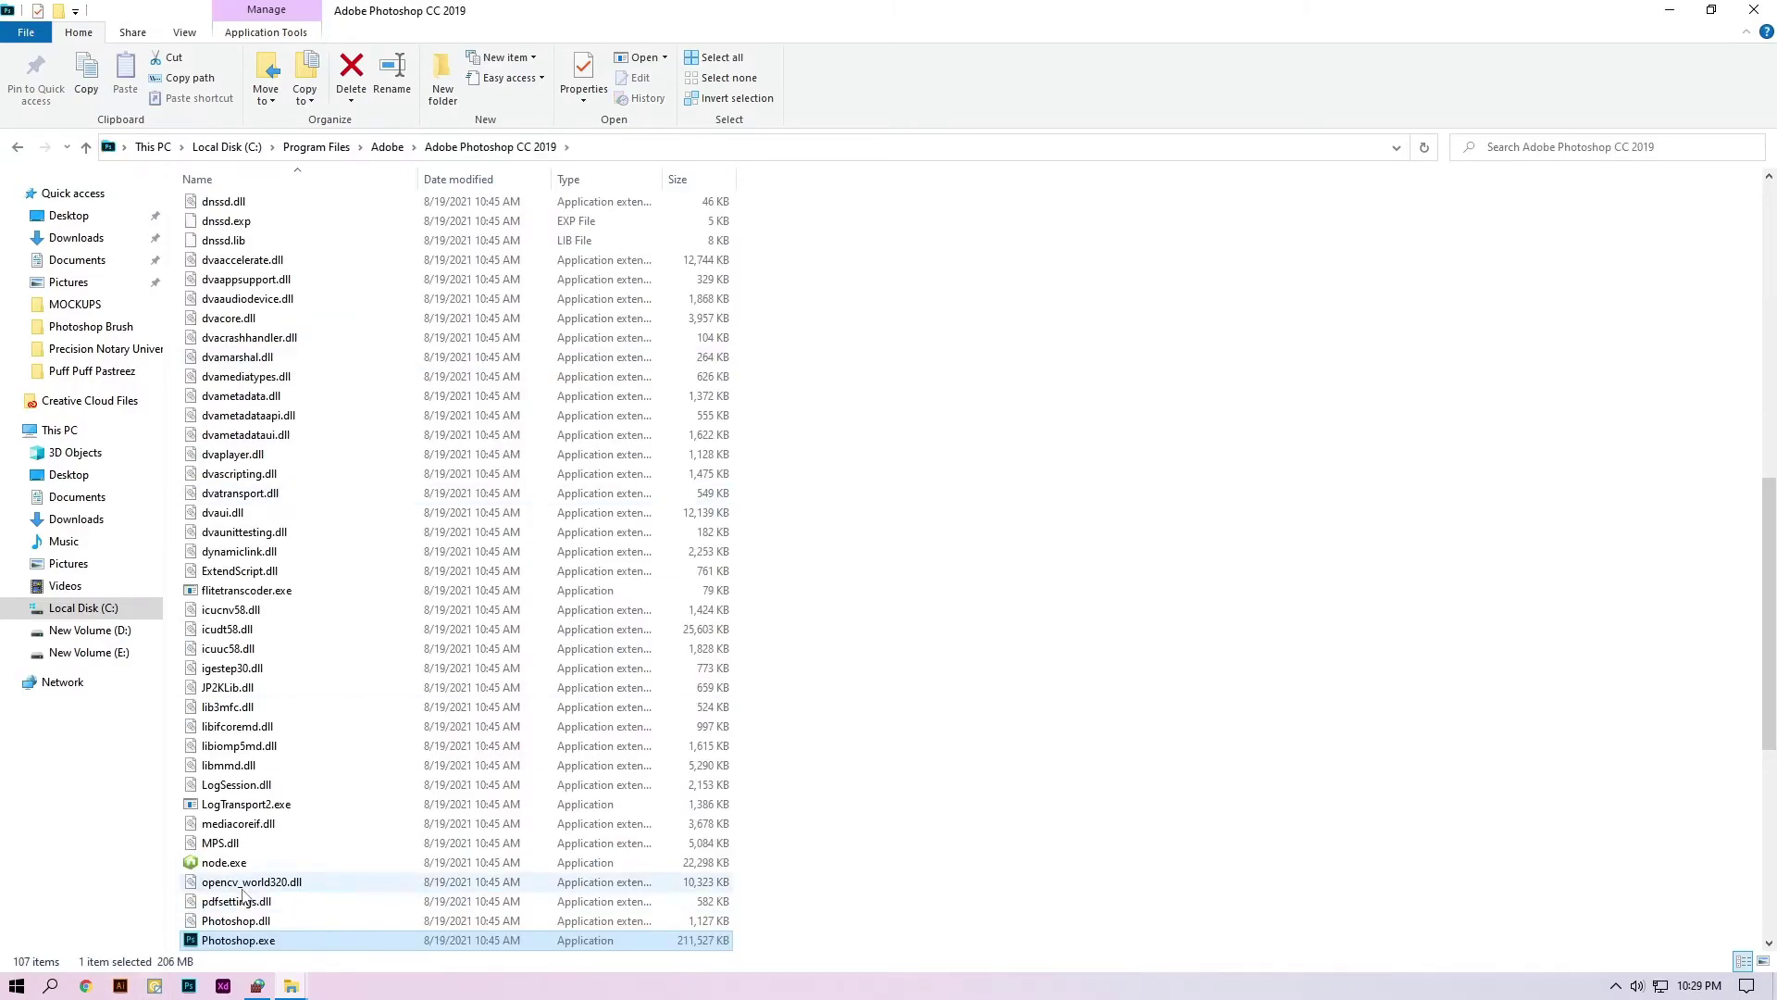
Copy the path of Photoshop's program folder and close the File Explorer window
left_click(643, 146)
key("ctrl+c")
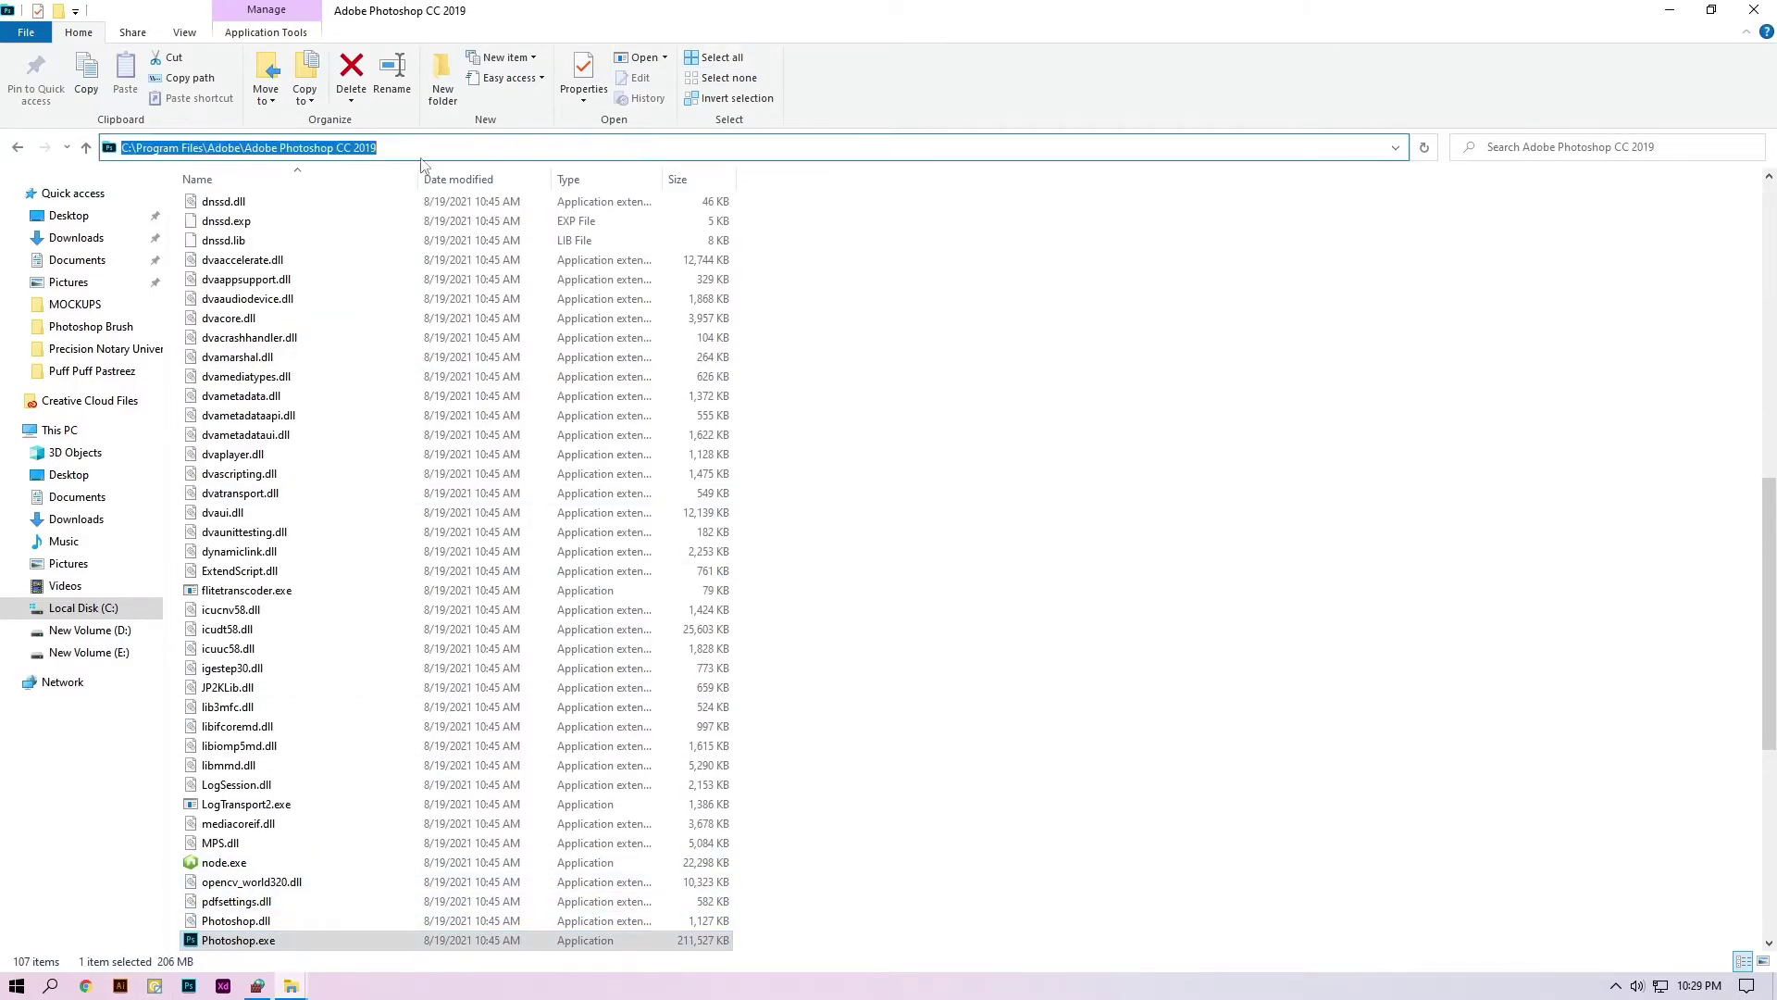
left_click(1747, 7)
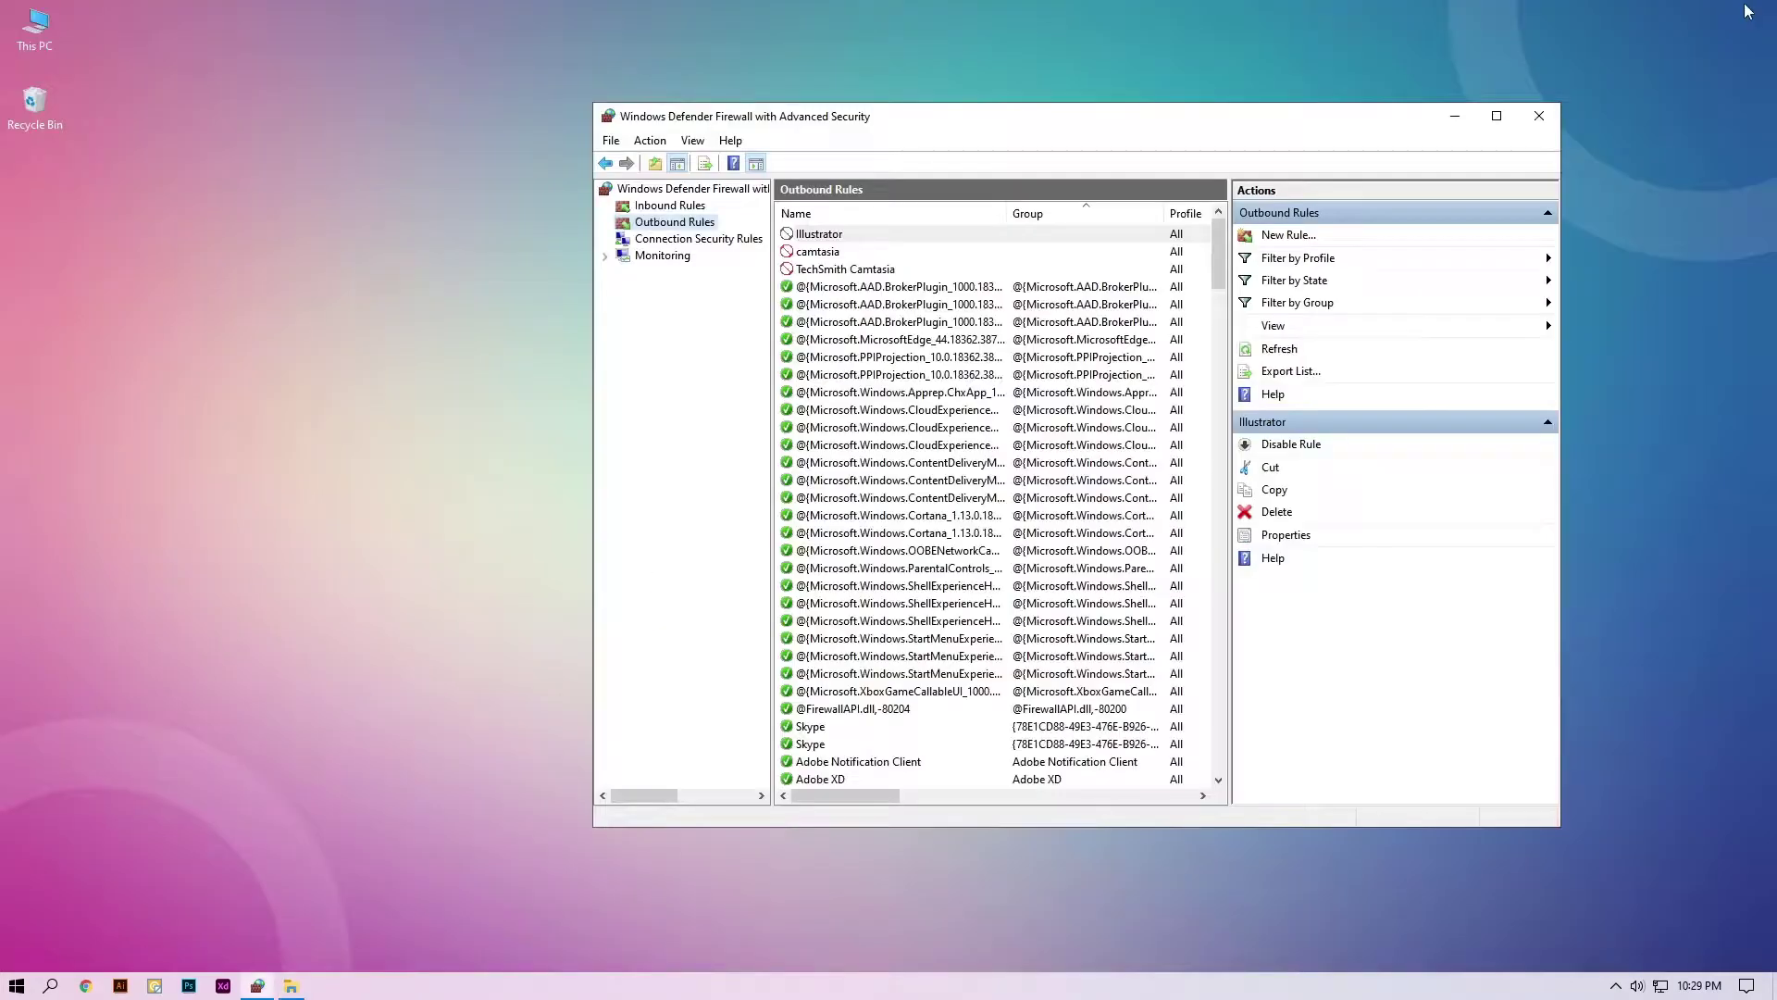
Start a new inbound program rule targeting Photoshop.exe in C:\Program Files\Adobe\Adobe Photoshop CC 2019, using the copied folder path
left_click(654, 205)
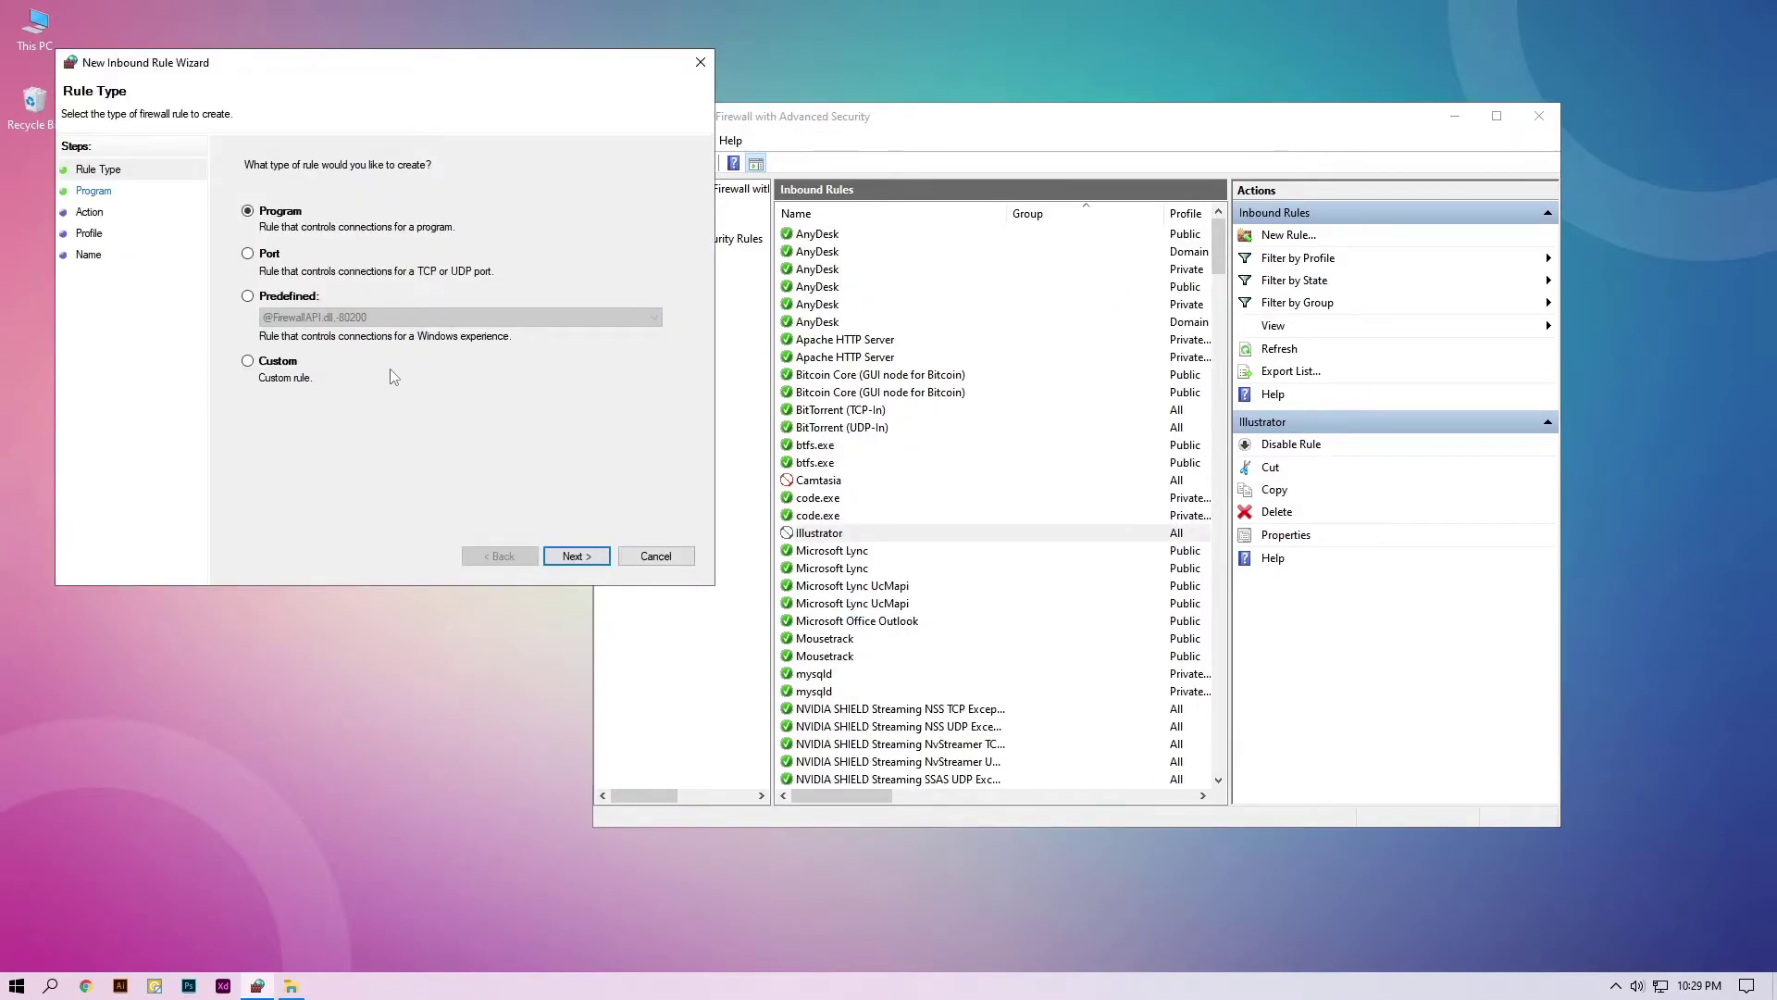
left_click(575, 555)
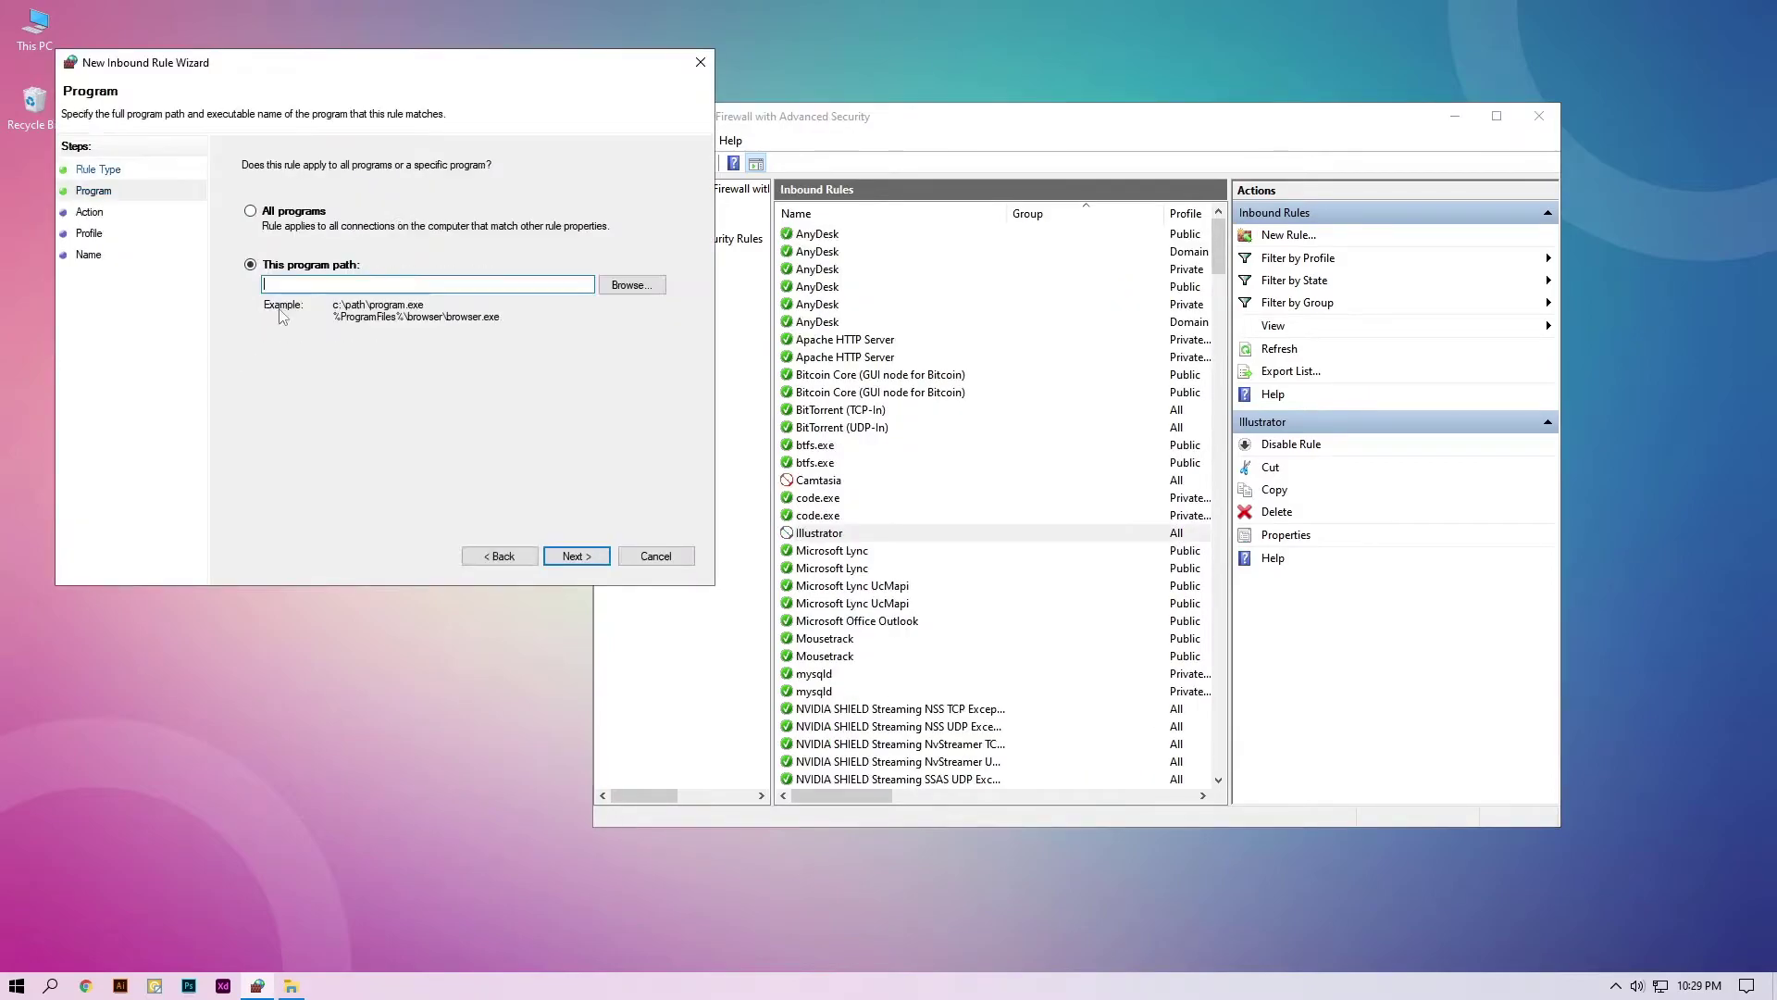
left_click(634, 285)
left_click(636, 128)
key("ctrl+v")
key("Return")
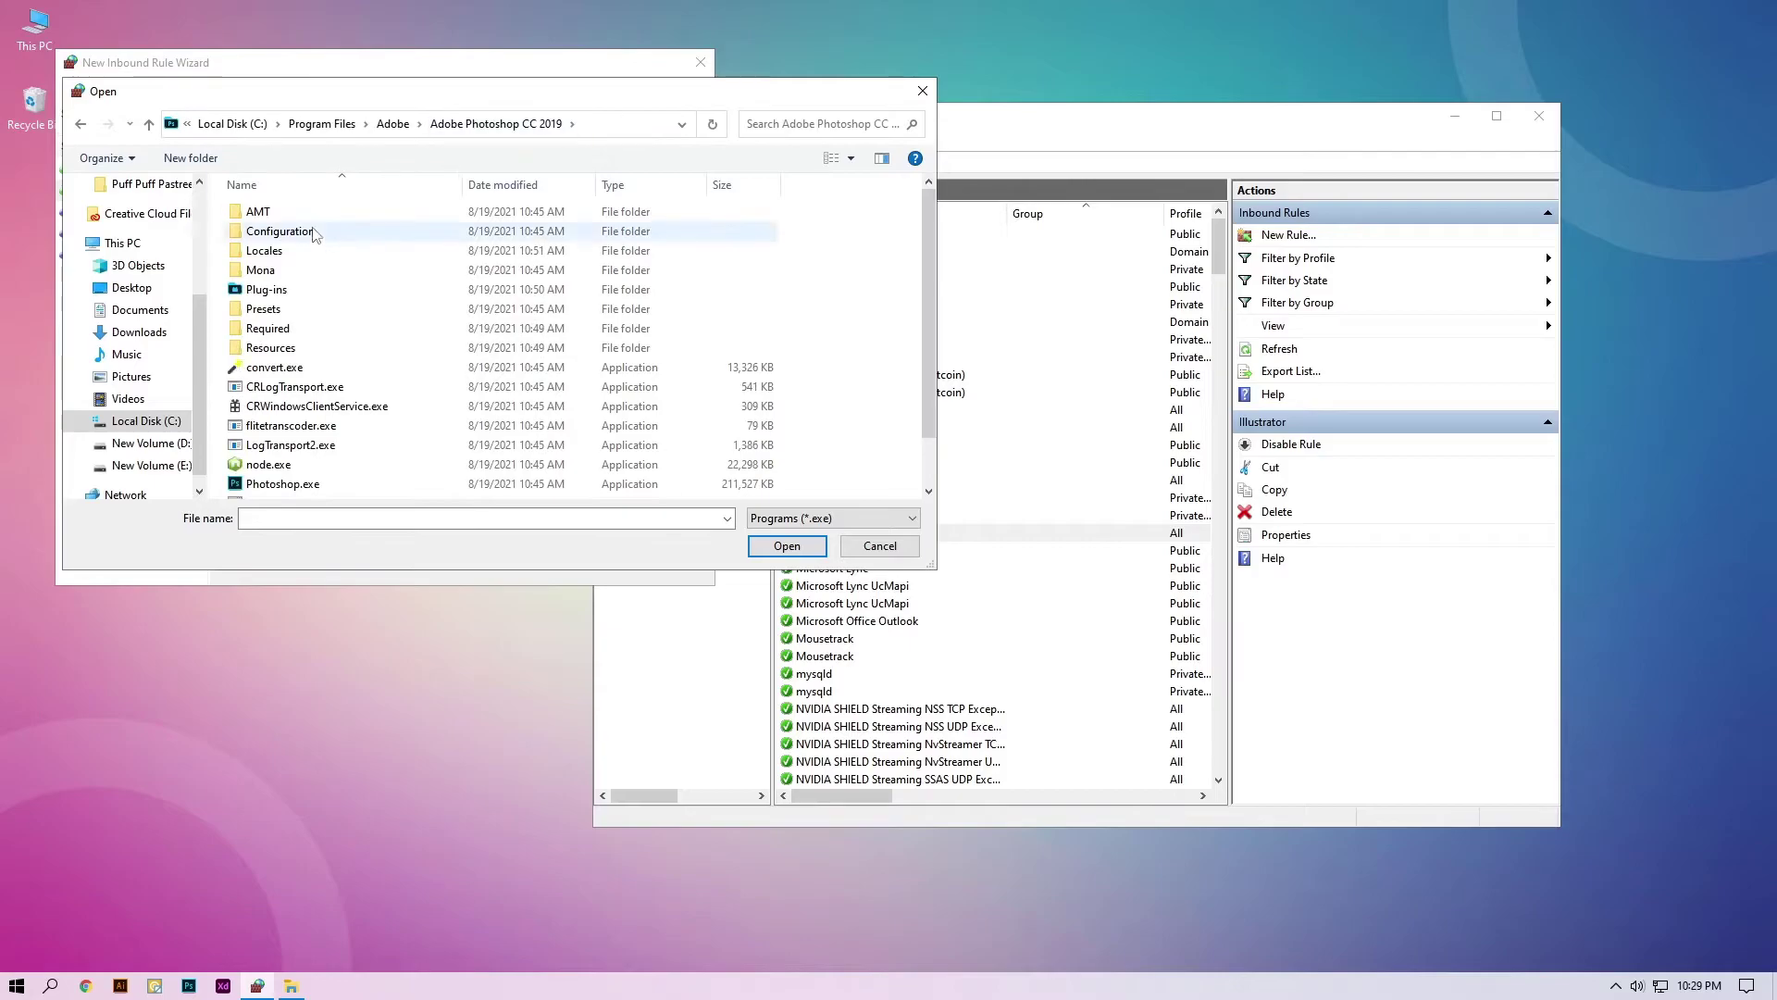
scroll(306, 315, "down", 1)
left_click(282, 429)
left_click(787, 545)
Set the inbound rule to block the connection on the Domain, Private and Public profiles, and finish it with the name Photoshop
left_click(578, 557)
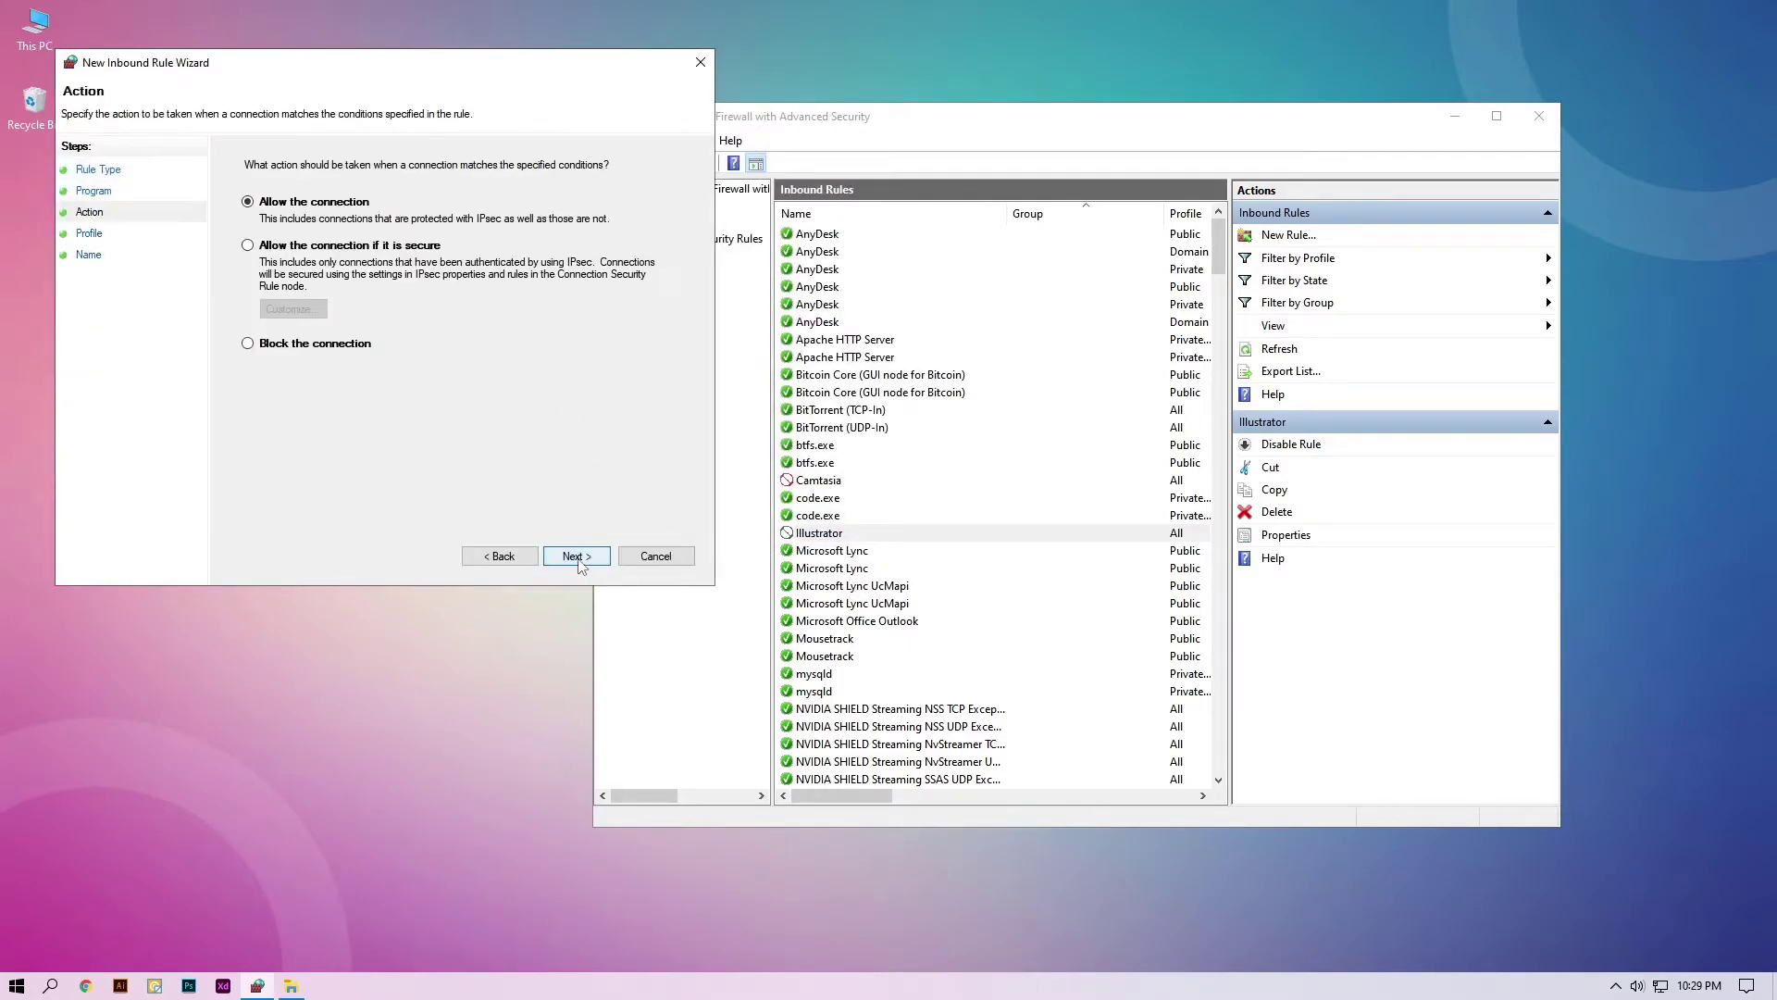
left_click(591, 560)
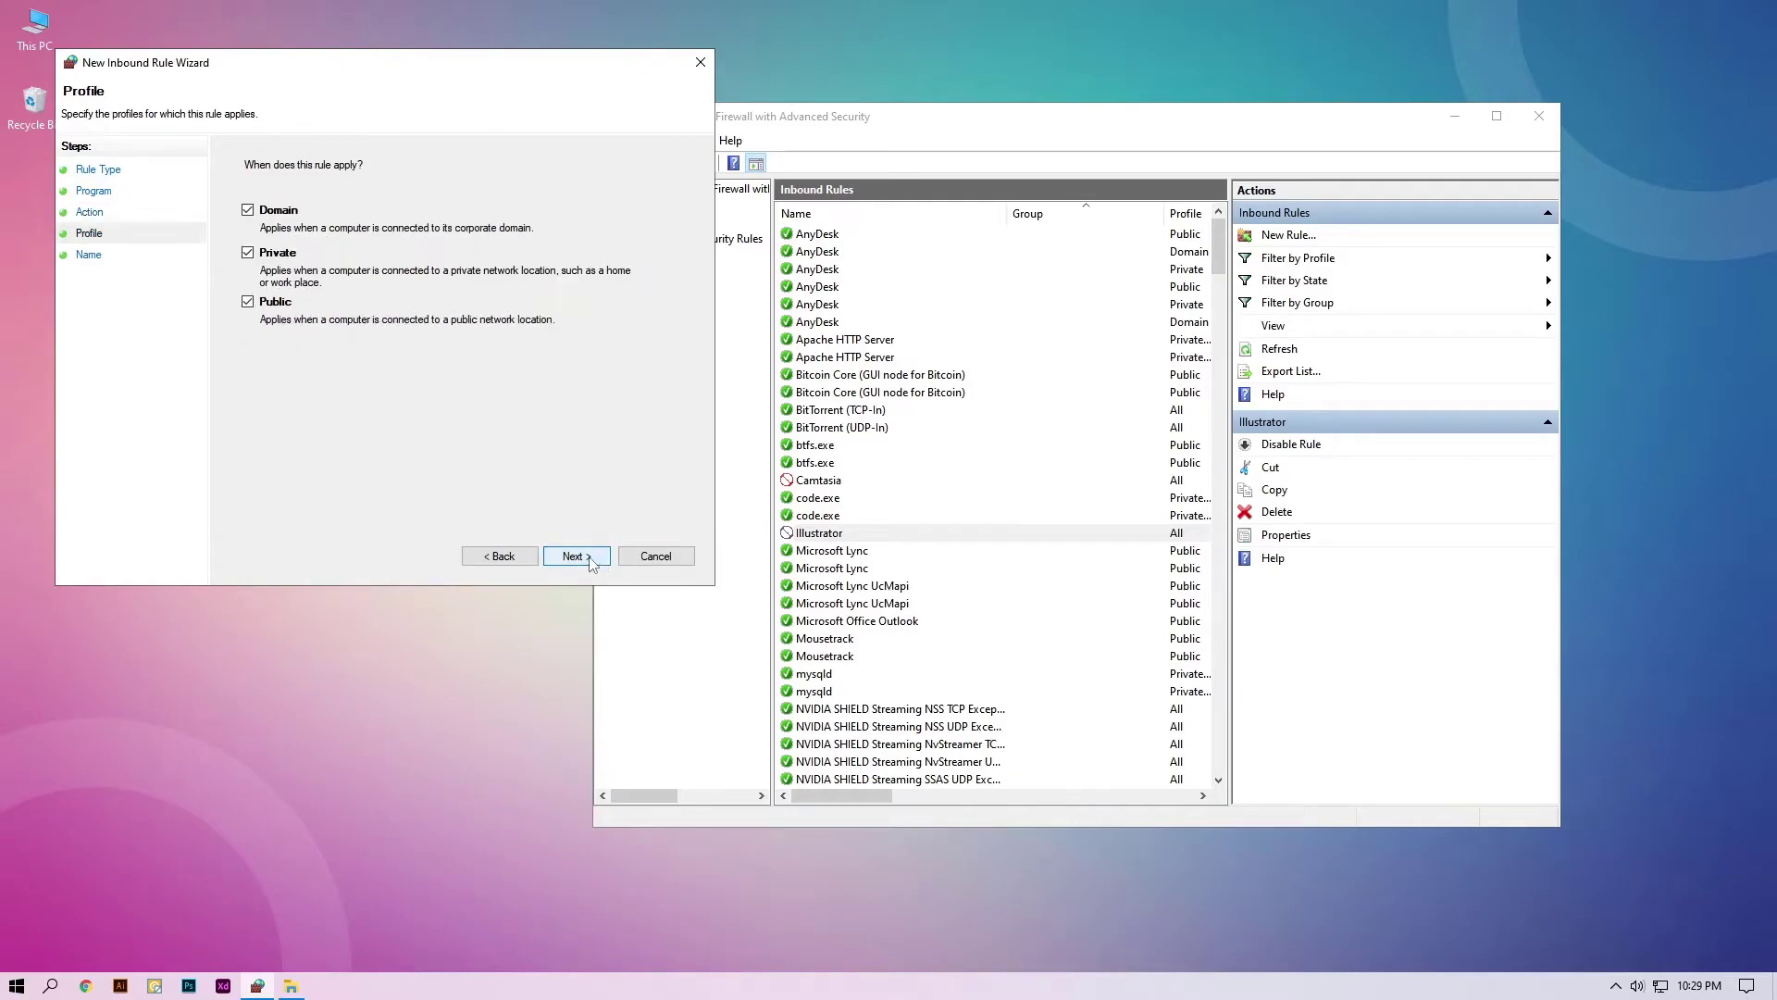
left_click(591, 560)
type("P")
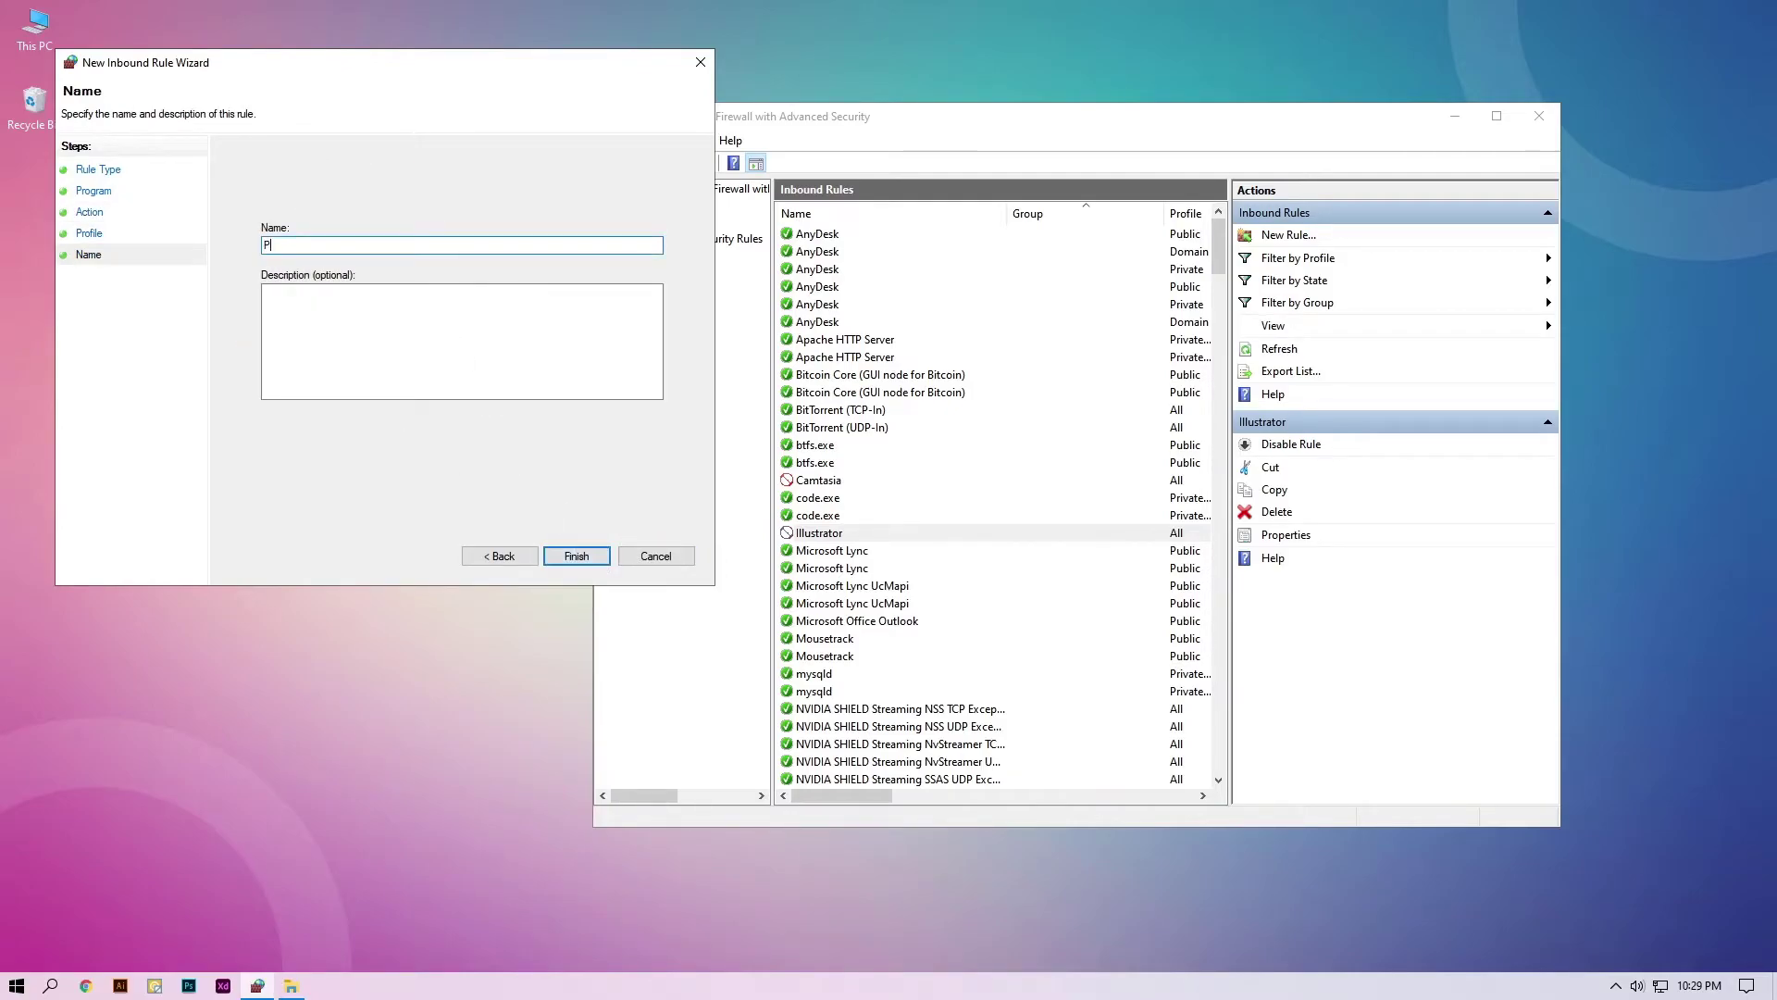
type("hotoshop")
key("Return")
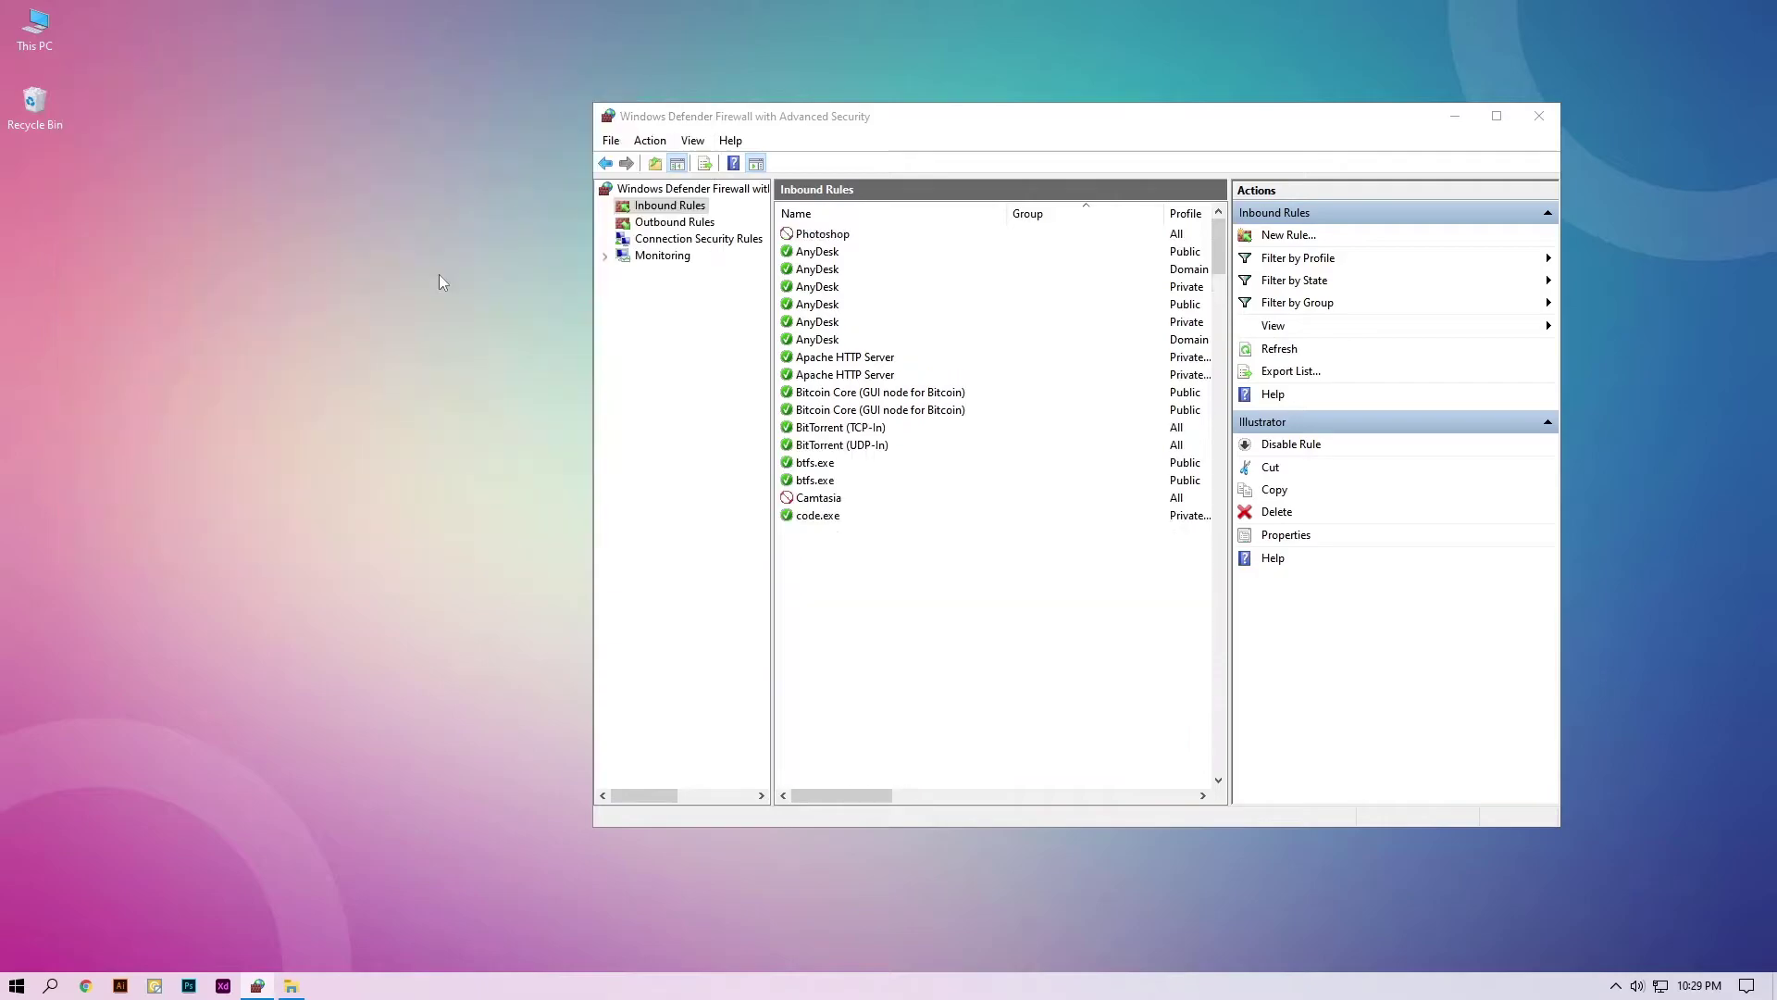
Start a new outbound program rule targeting Photoshop.exe in the Adobe Photoshop CC 2019 folder
left_click(677, 224)
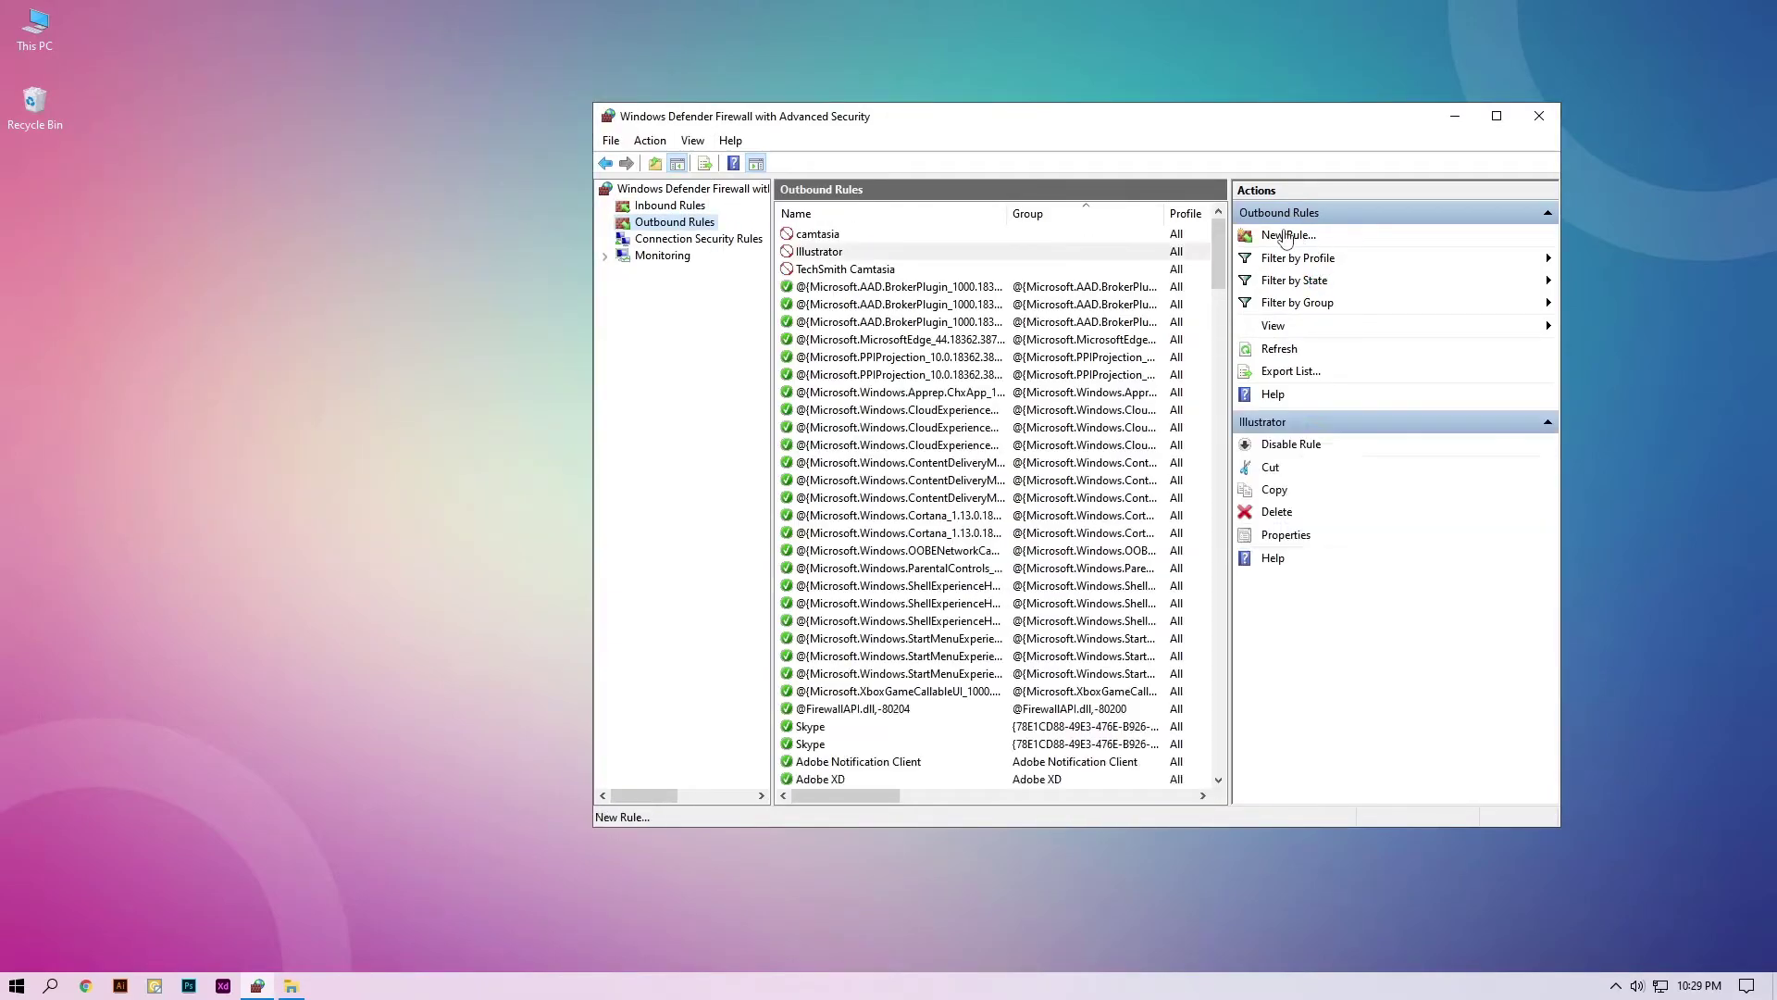
left_click(1283, 243)
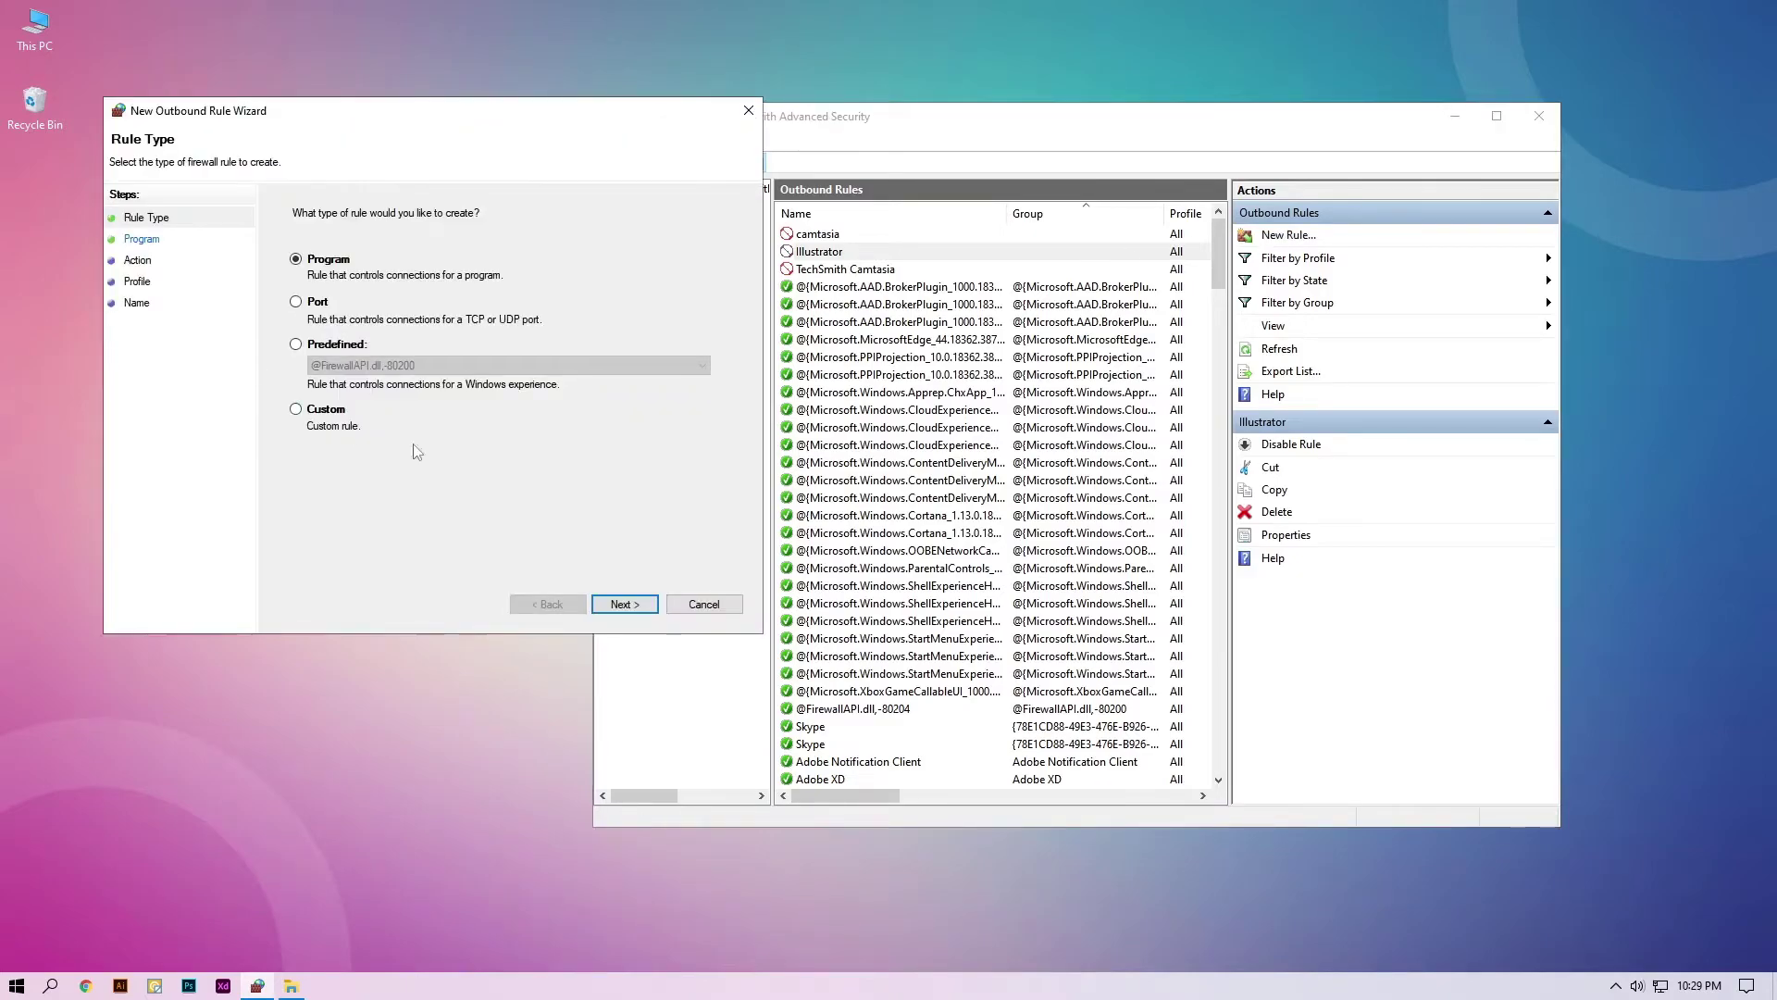
left_click(639, 605)
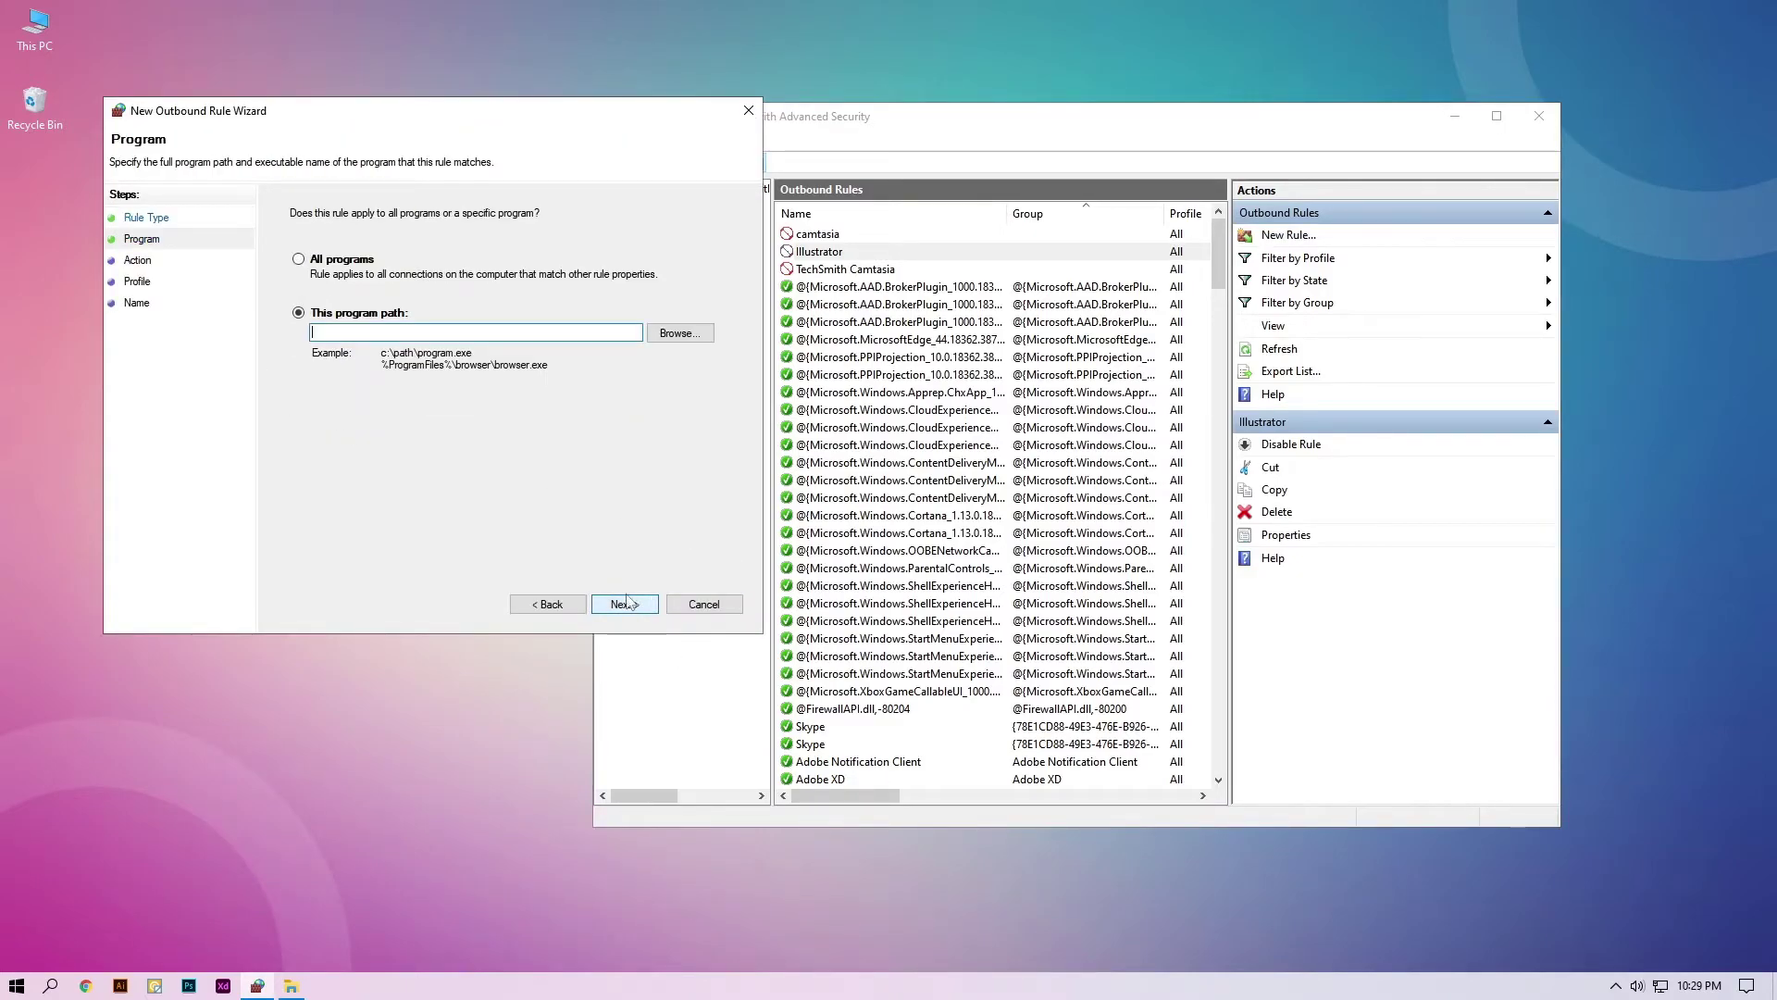
left_click(679, 333)
left_click(340, 537)
left_click(835, 594)
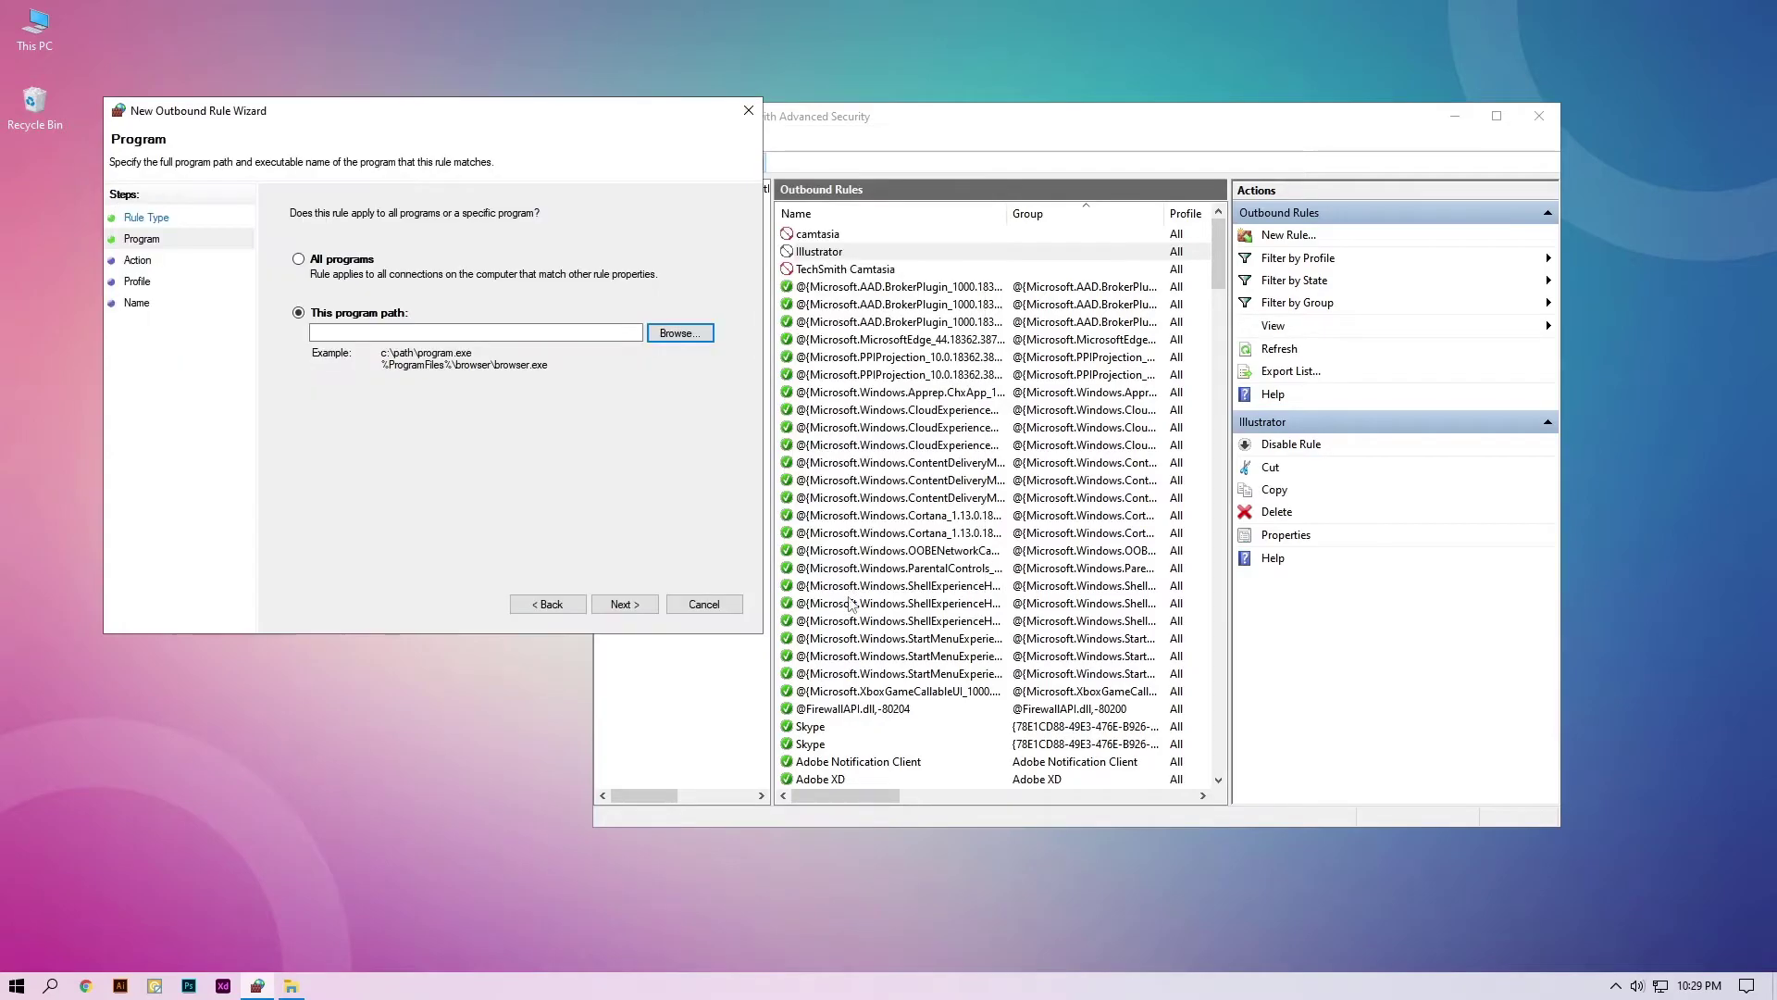
Block the connection on the Domain, Private and Public profiles for the outbound rule, and finish it with the name Photoshop
left_click(643, 605)
left_click(606, 606)
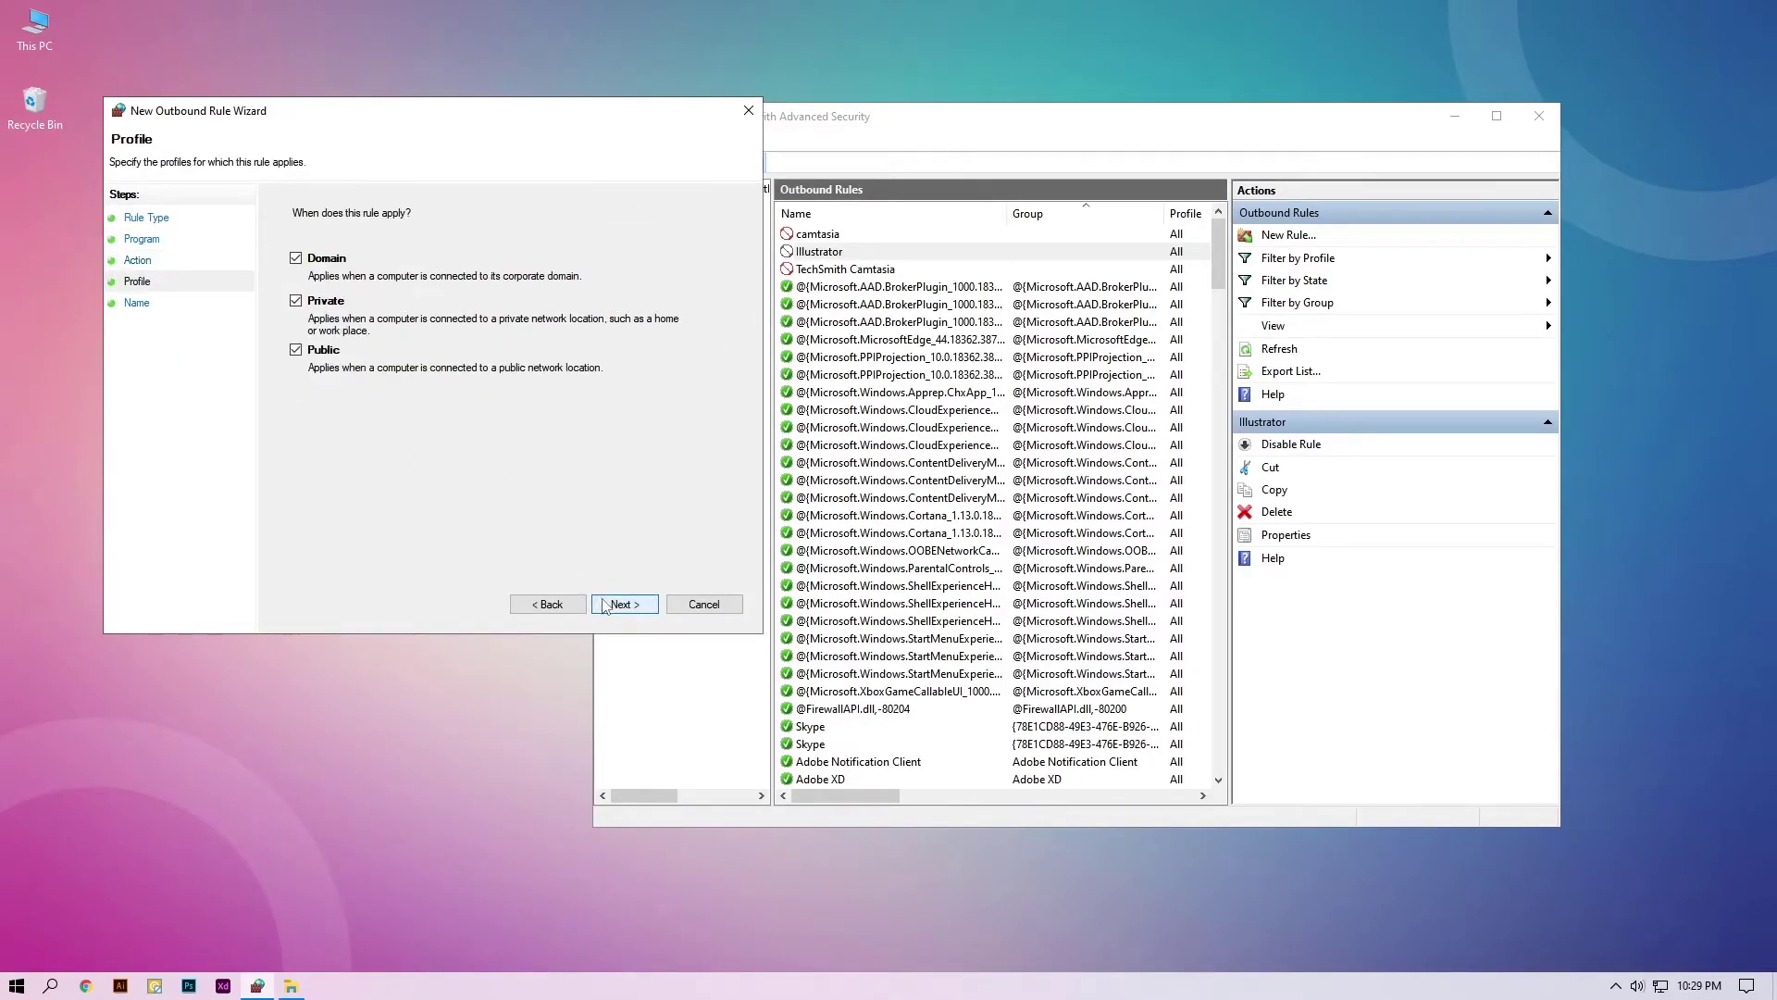
left_click(607, 606)
type("Photosho")
key("Return")
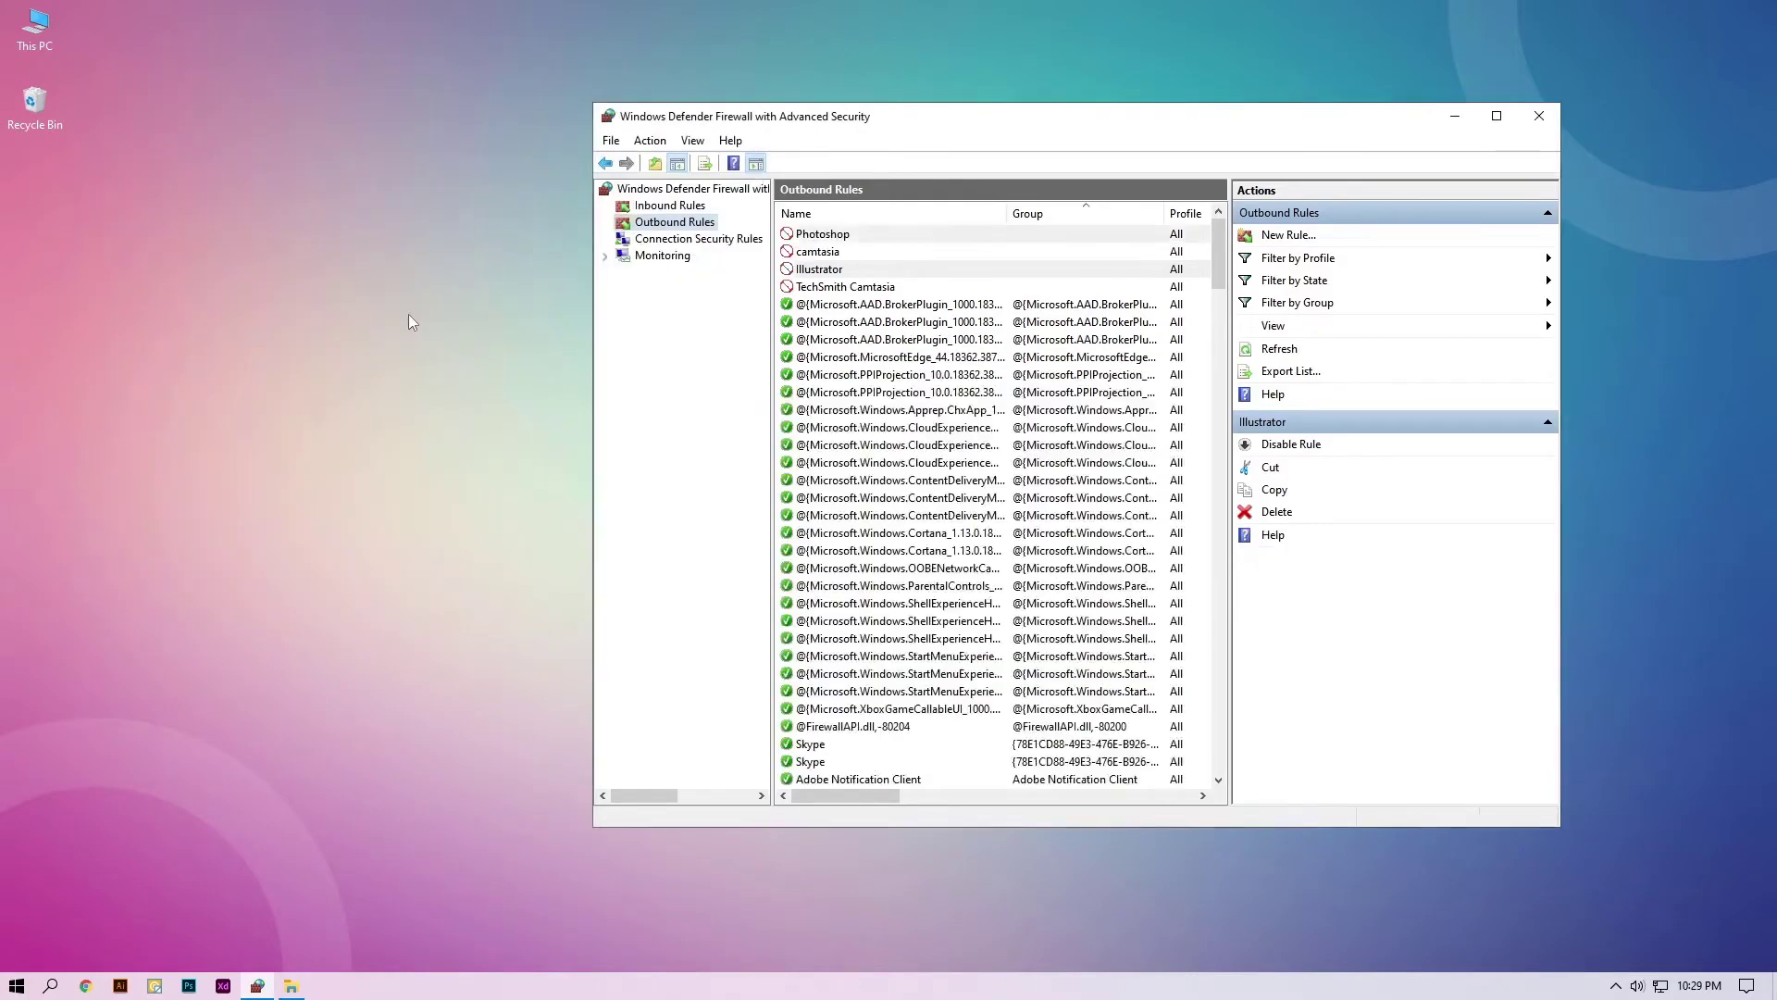
Close the firewall window, launch Photoshop and create a new 1080 x 1080 px RGB document at 72 ppi
left_click(1540, 115)
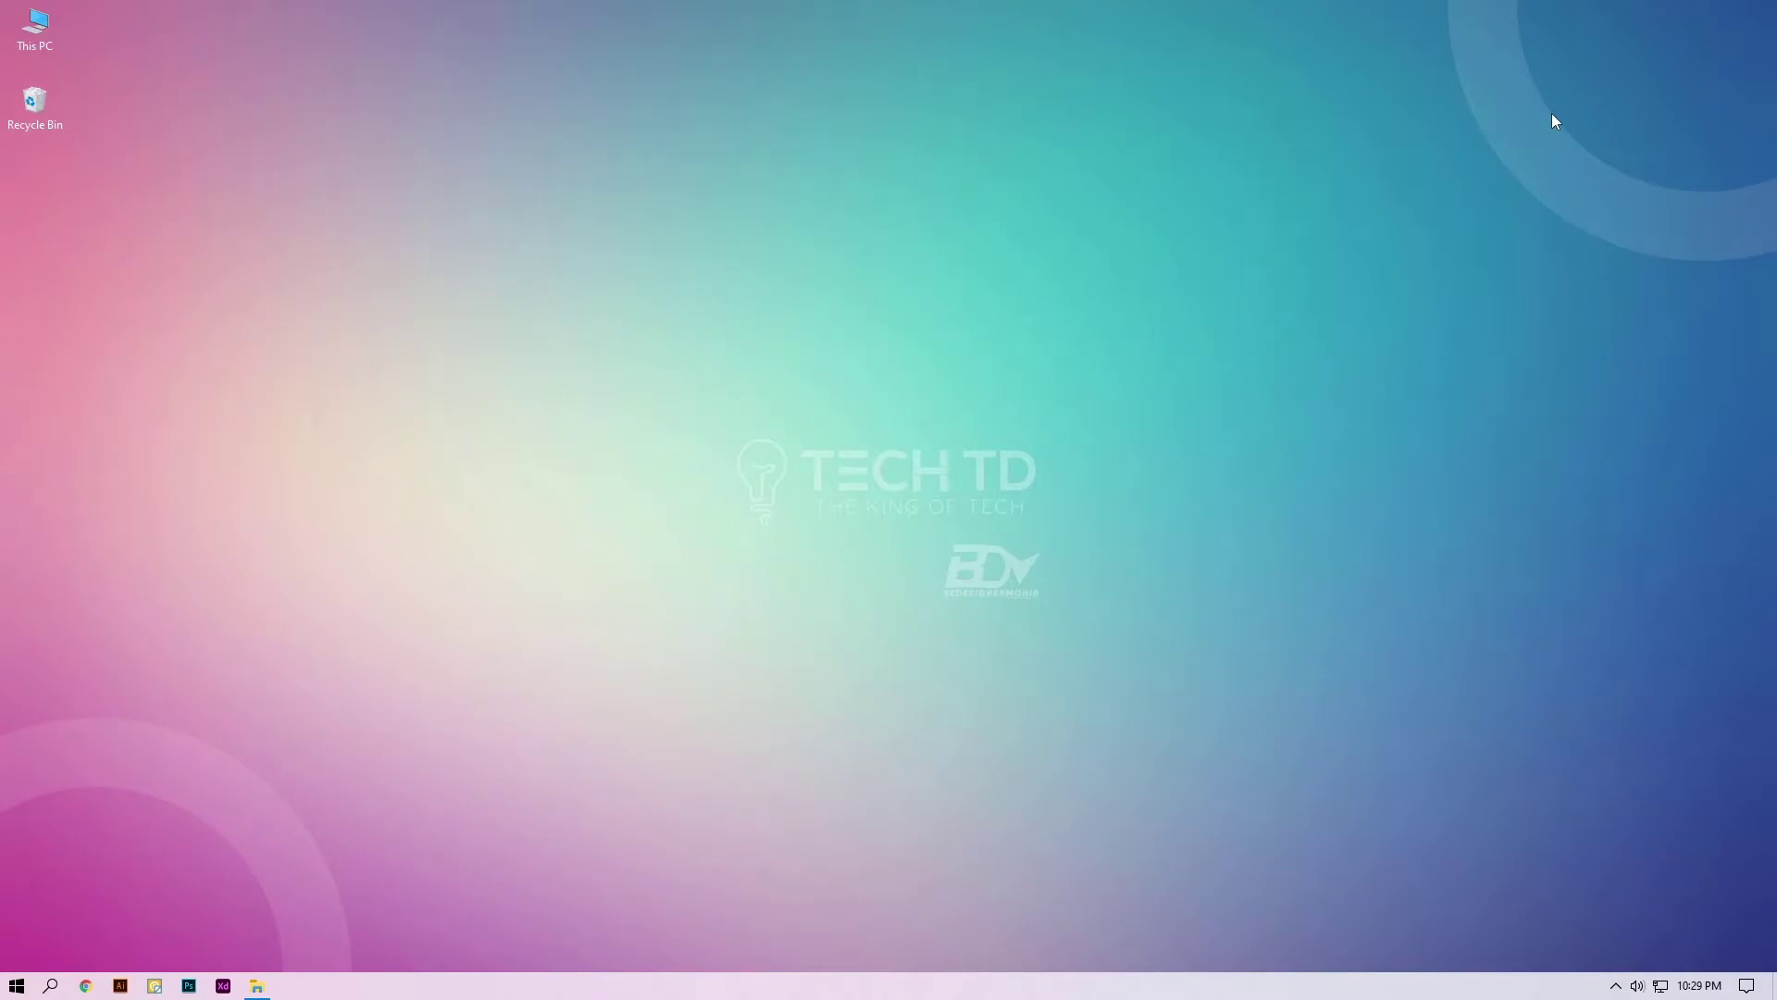
left_click(189, 984)
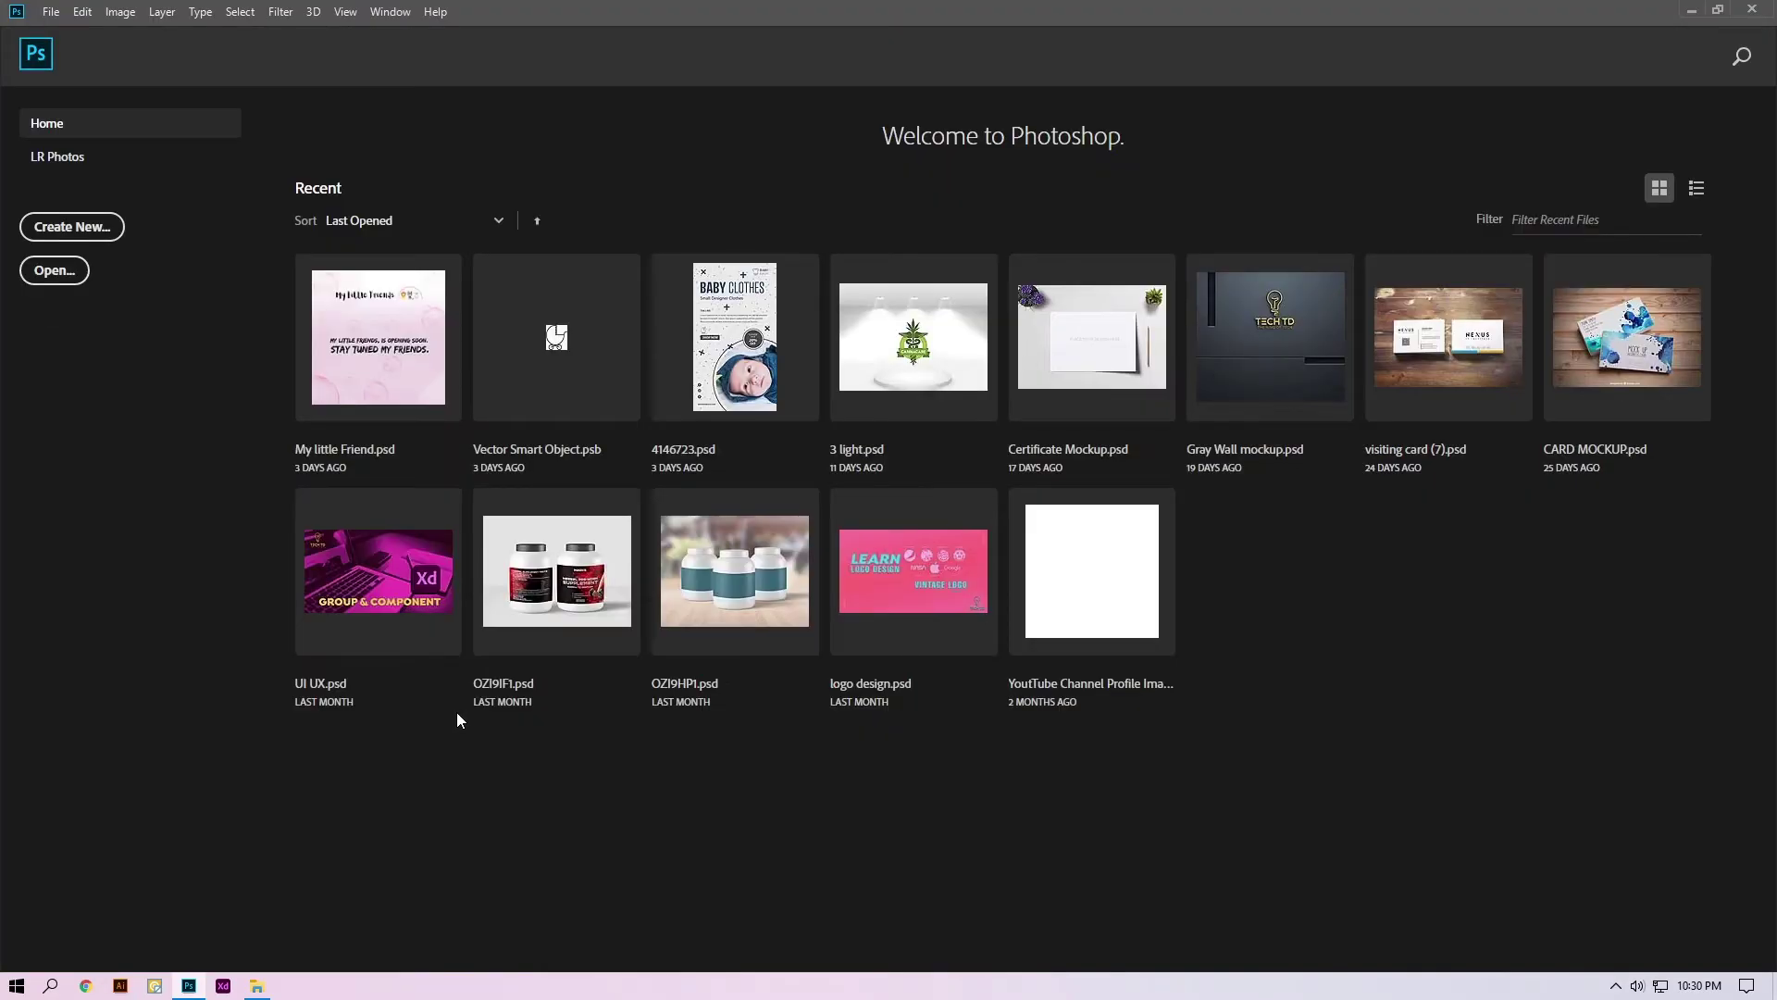
left_click(116, 238)
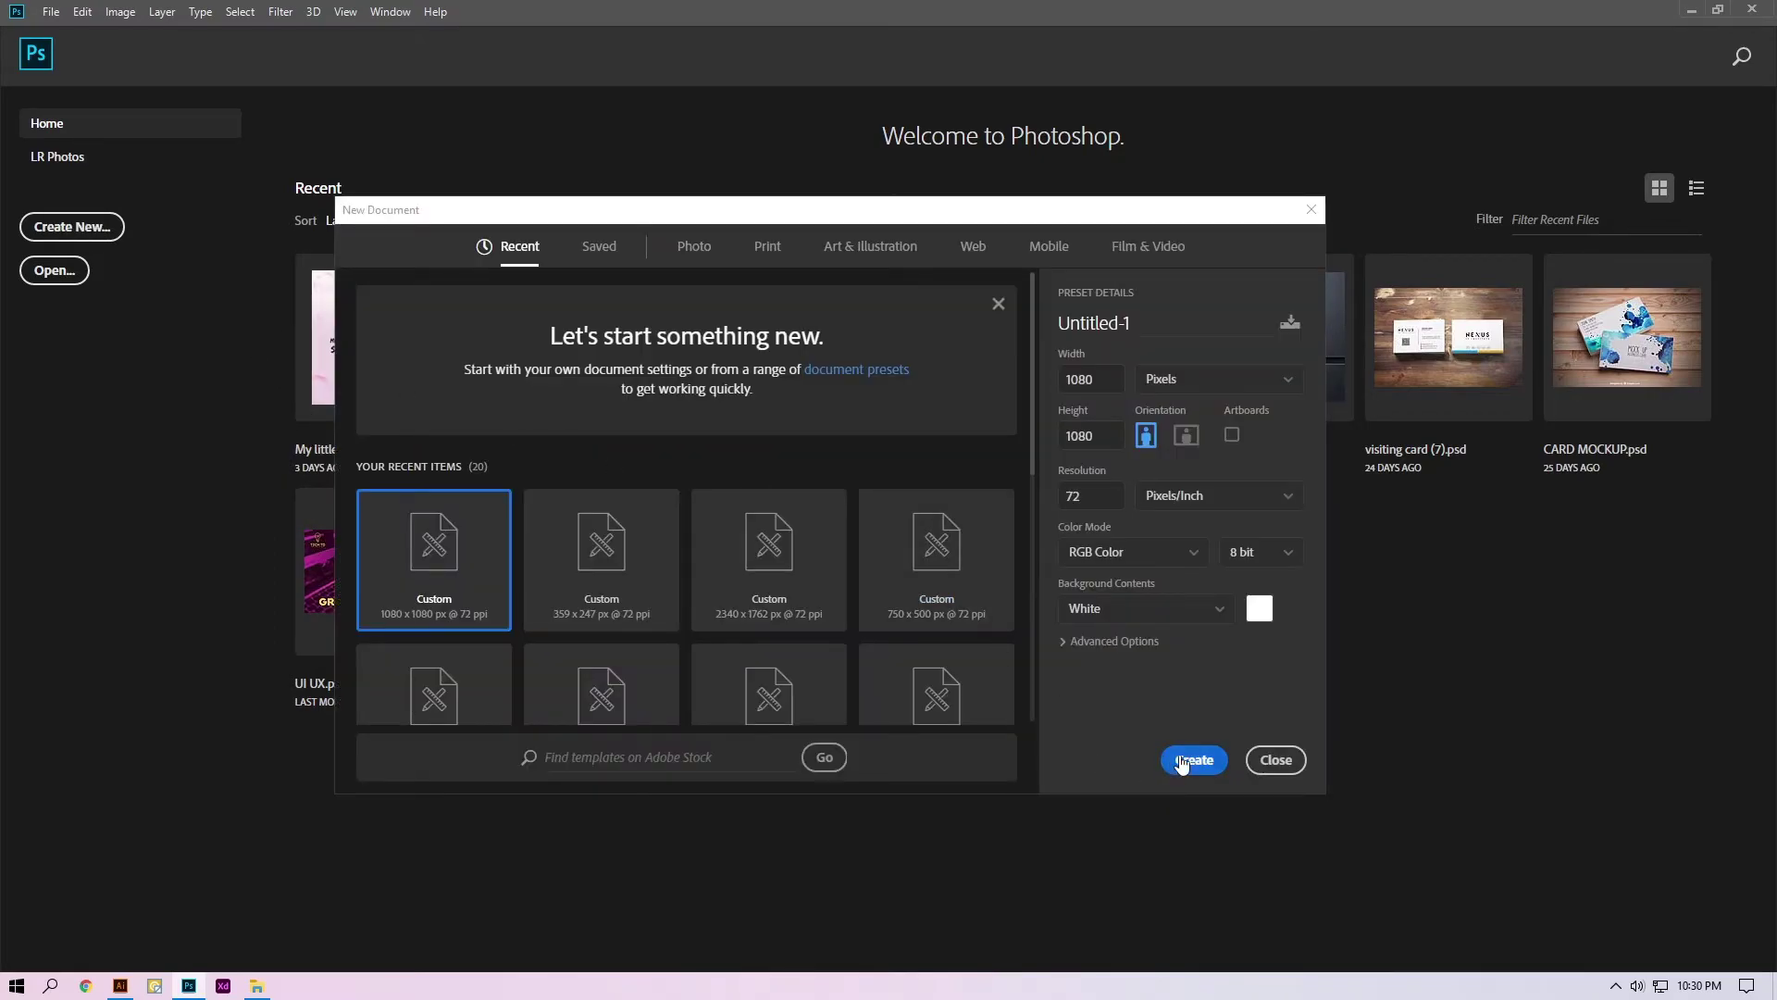
left_click(1183, 761)
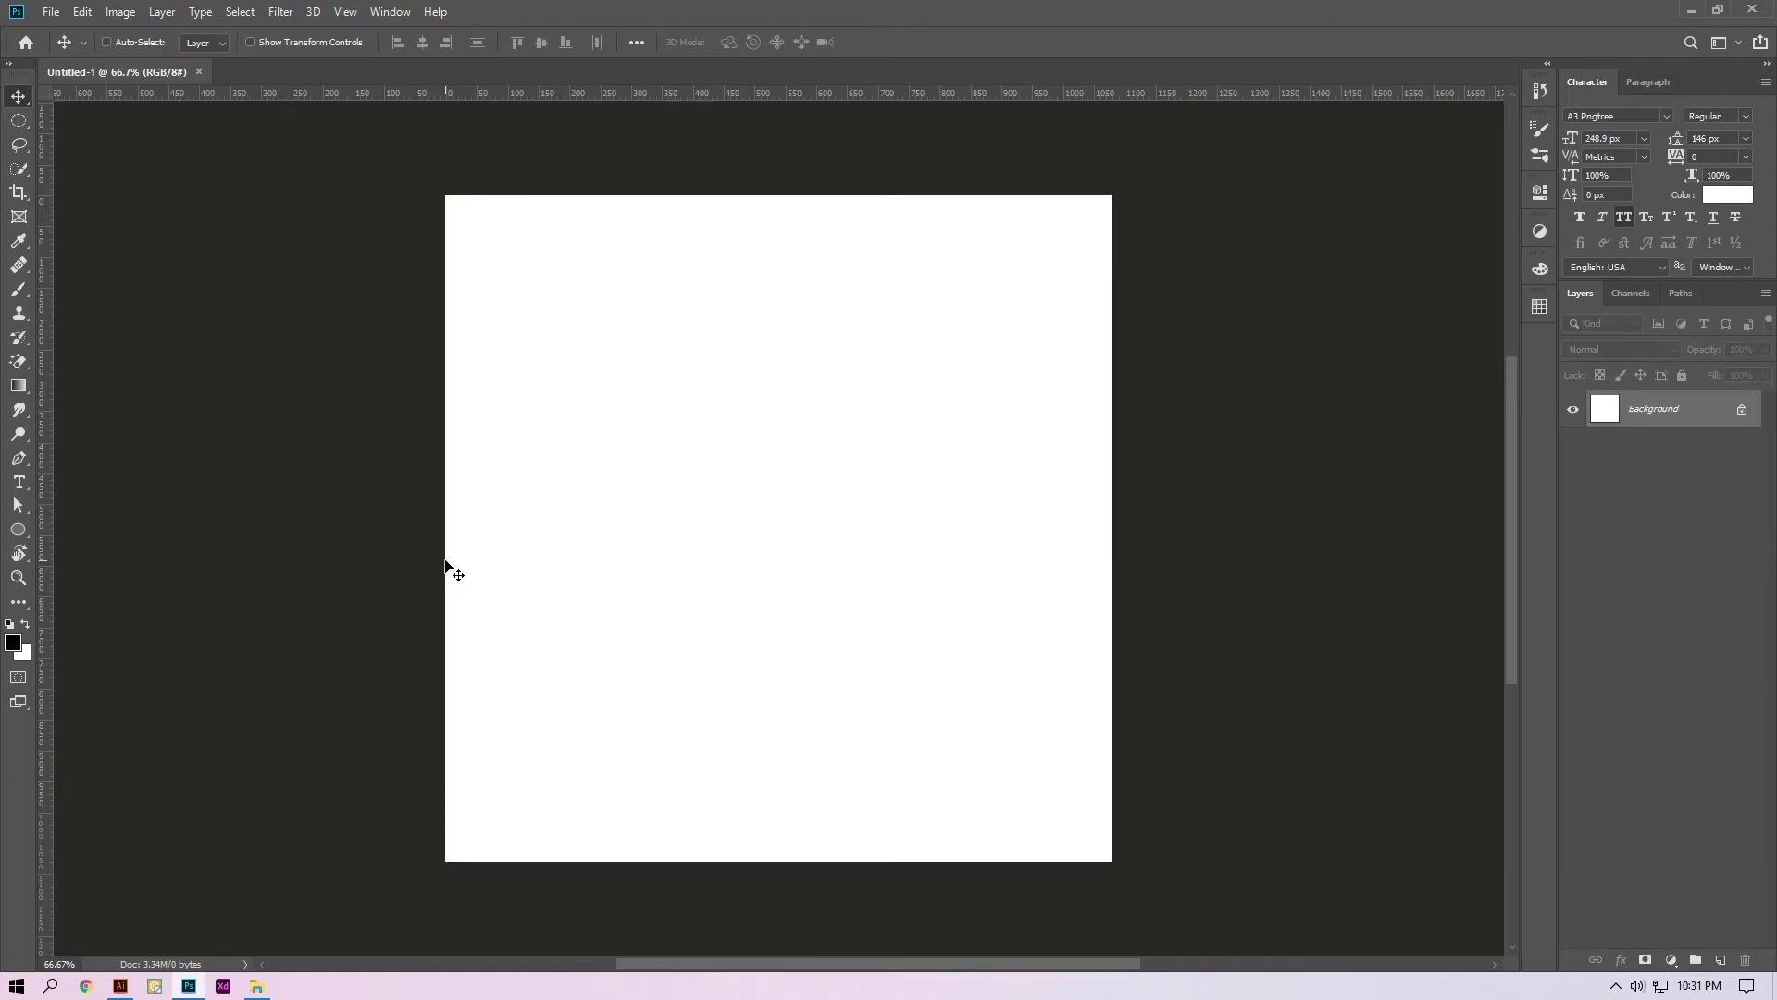
Switch to Adobe Illustrator and create a new blank document
left_click(118, 988)
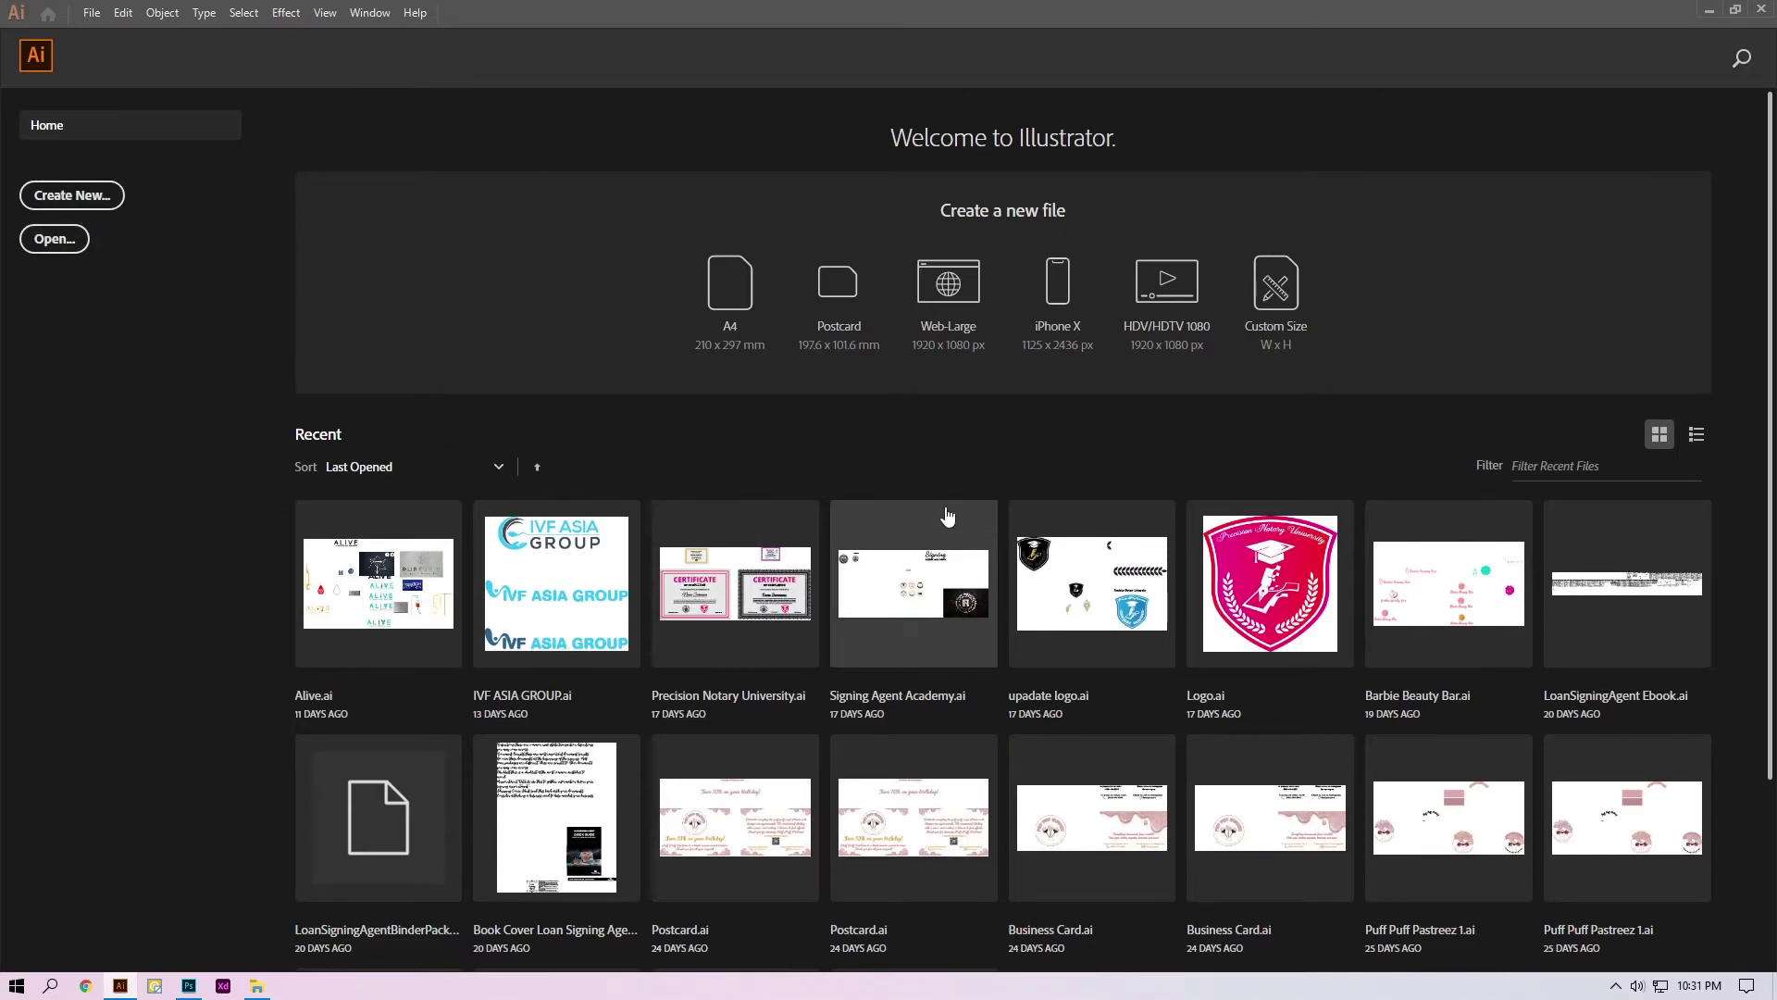
key("ctrl+n")
left_click(963, 772)
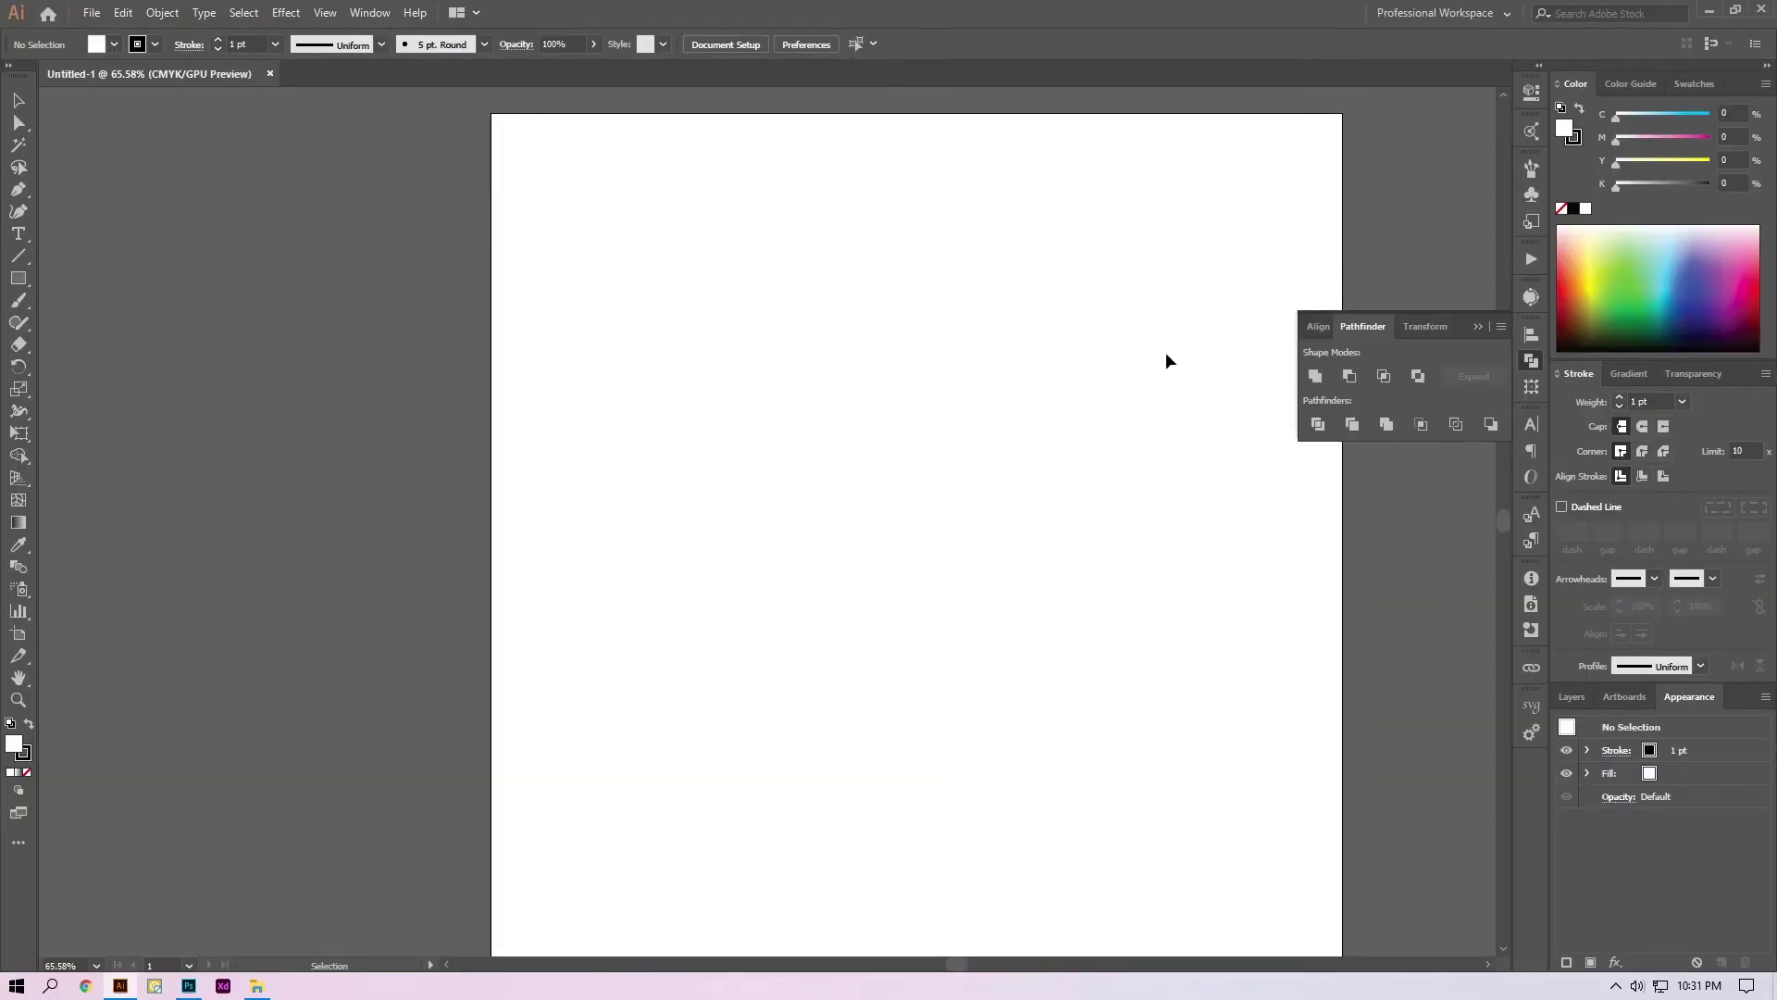
Minimize the Illustrator and Photoshop windows and check the hidden system tray icons
left_click(1711, 10)
left_click(1696, 11)
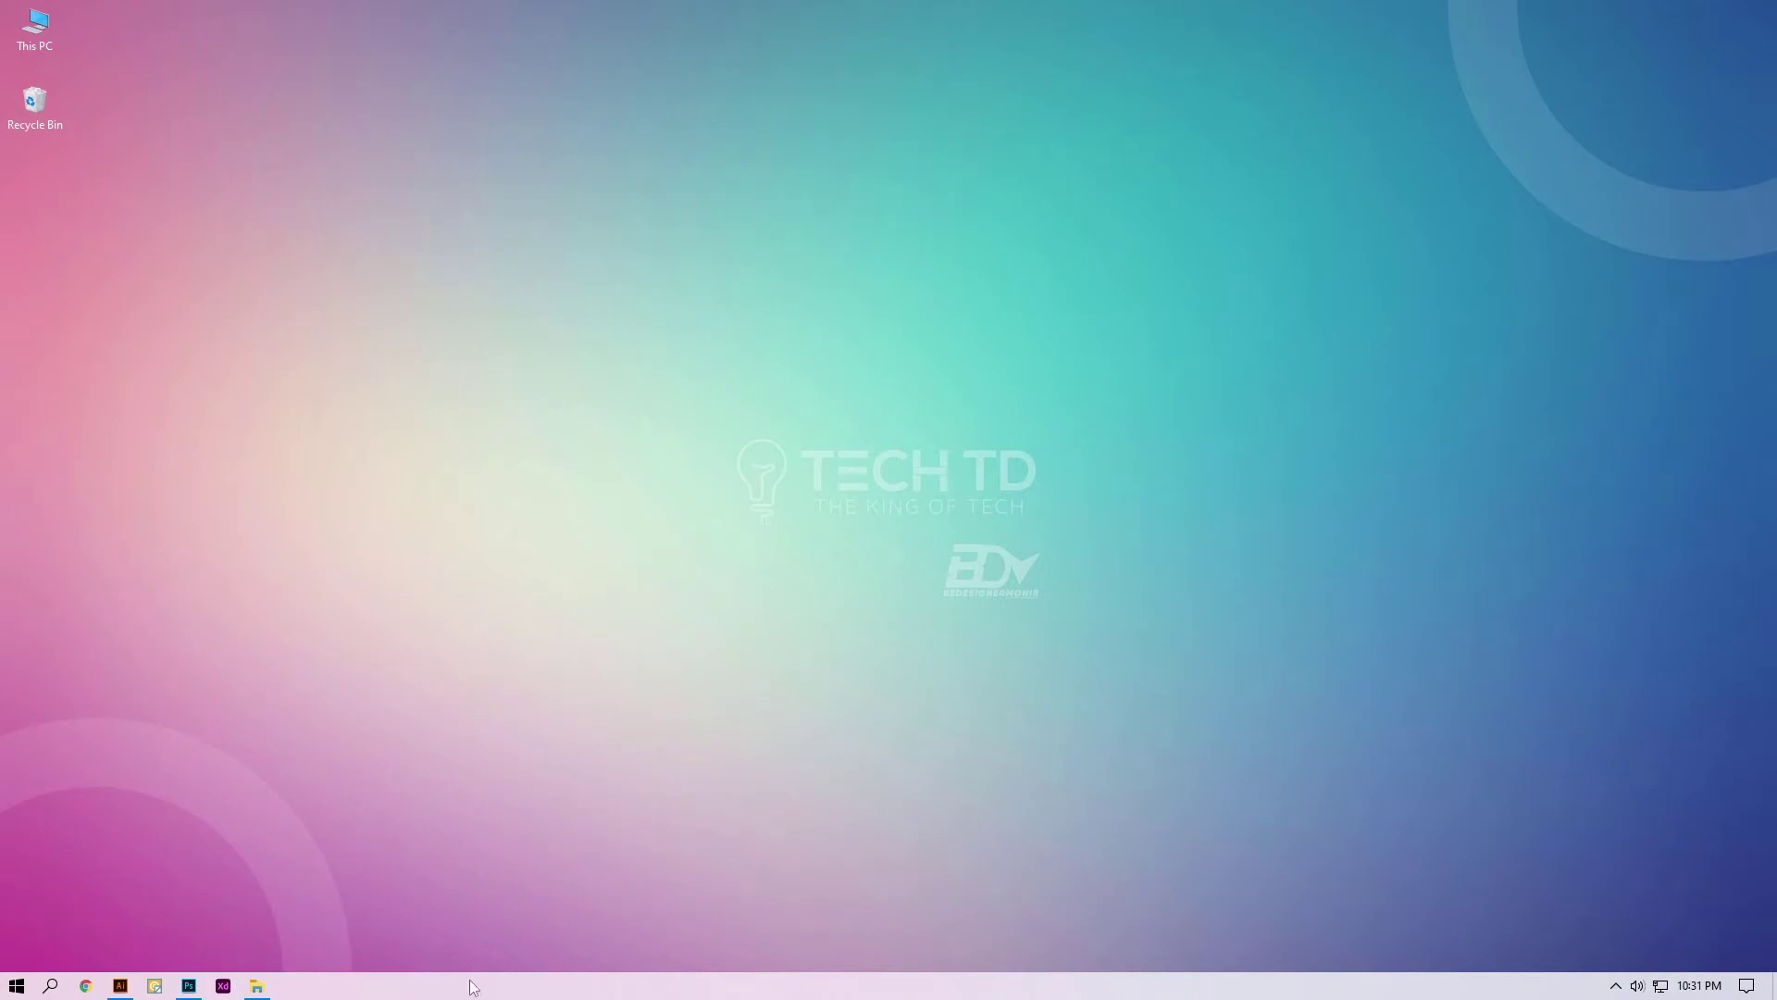
left_click(1615, 989)
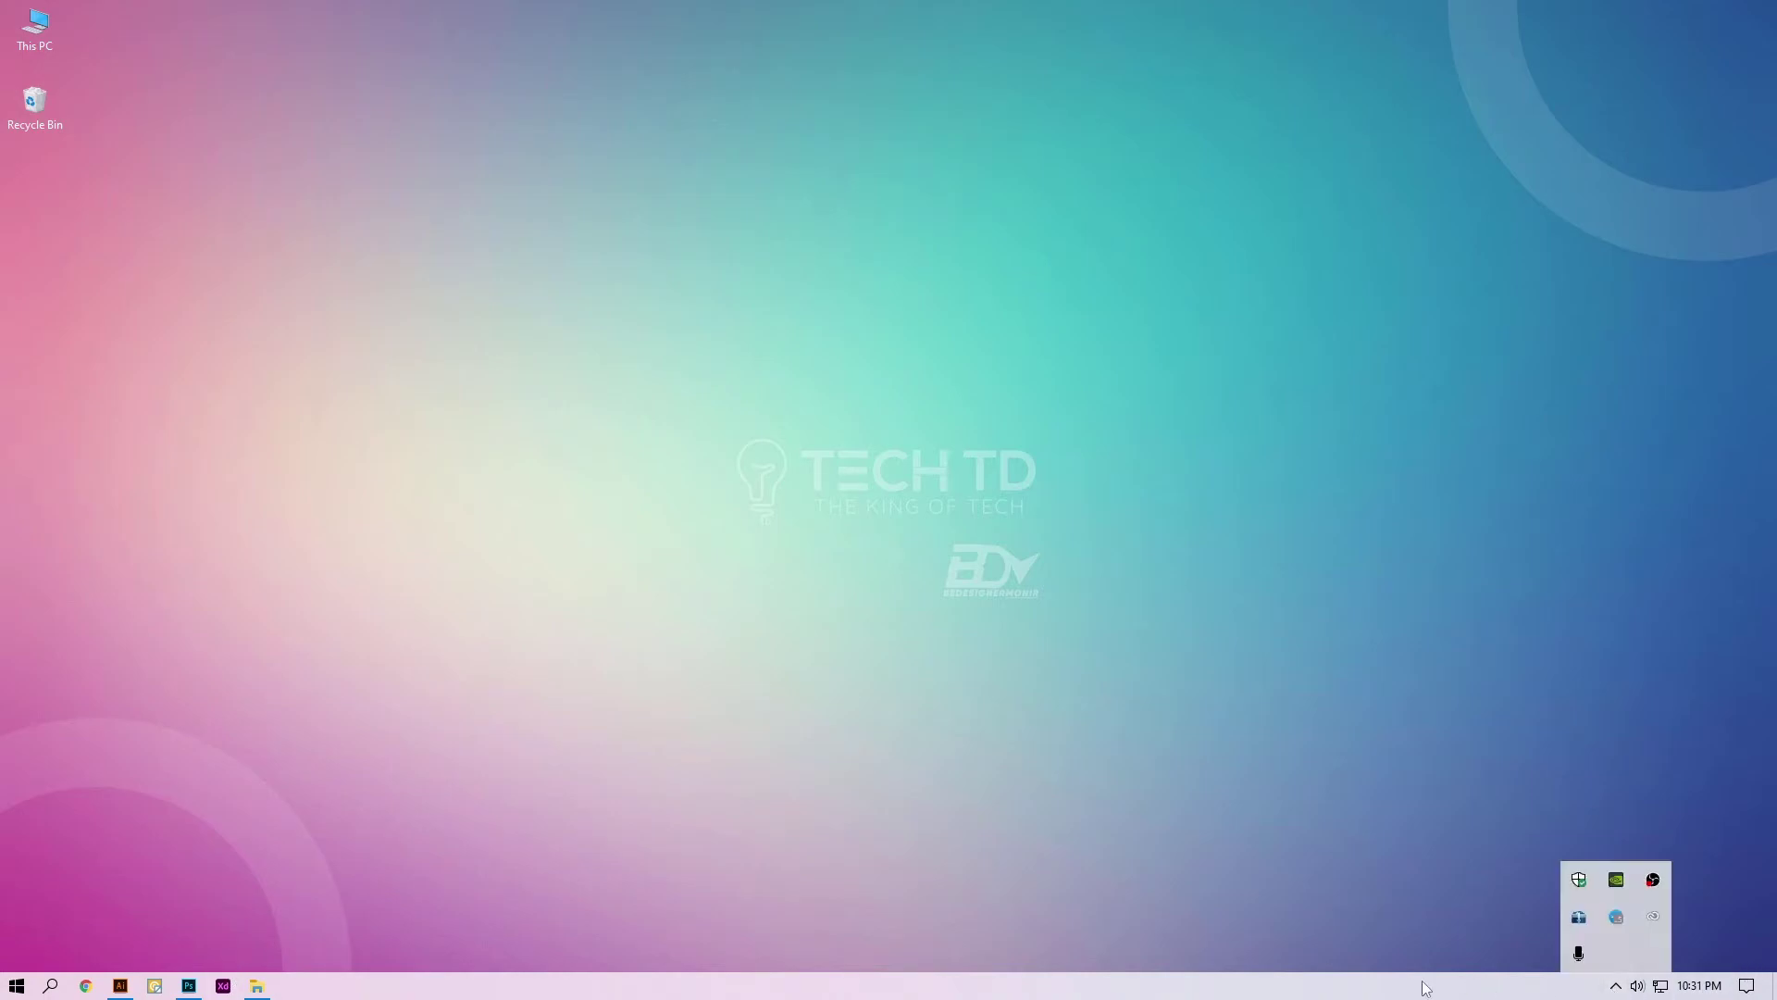
Launch Adobe XD and sign in to the Adobe account, entering the account password
left_click(222, 986)
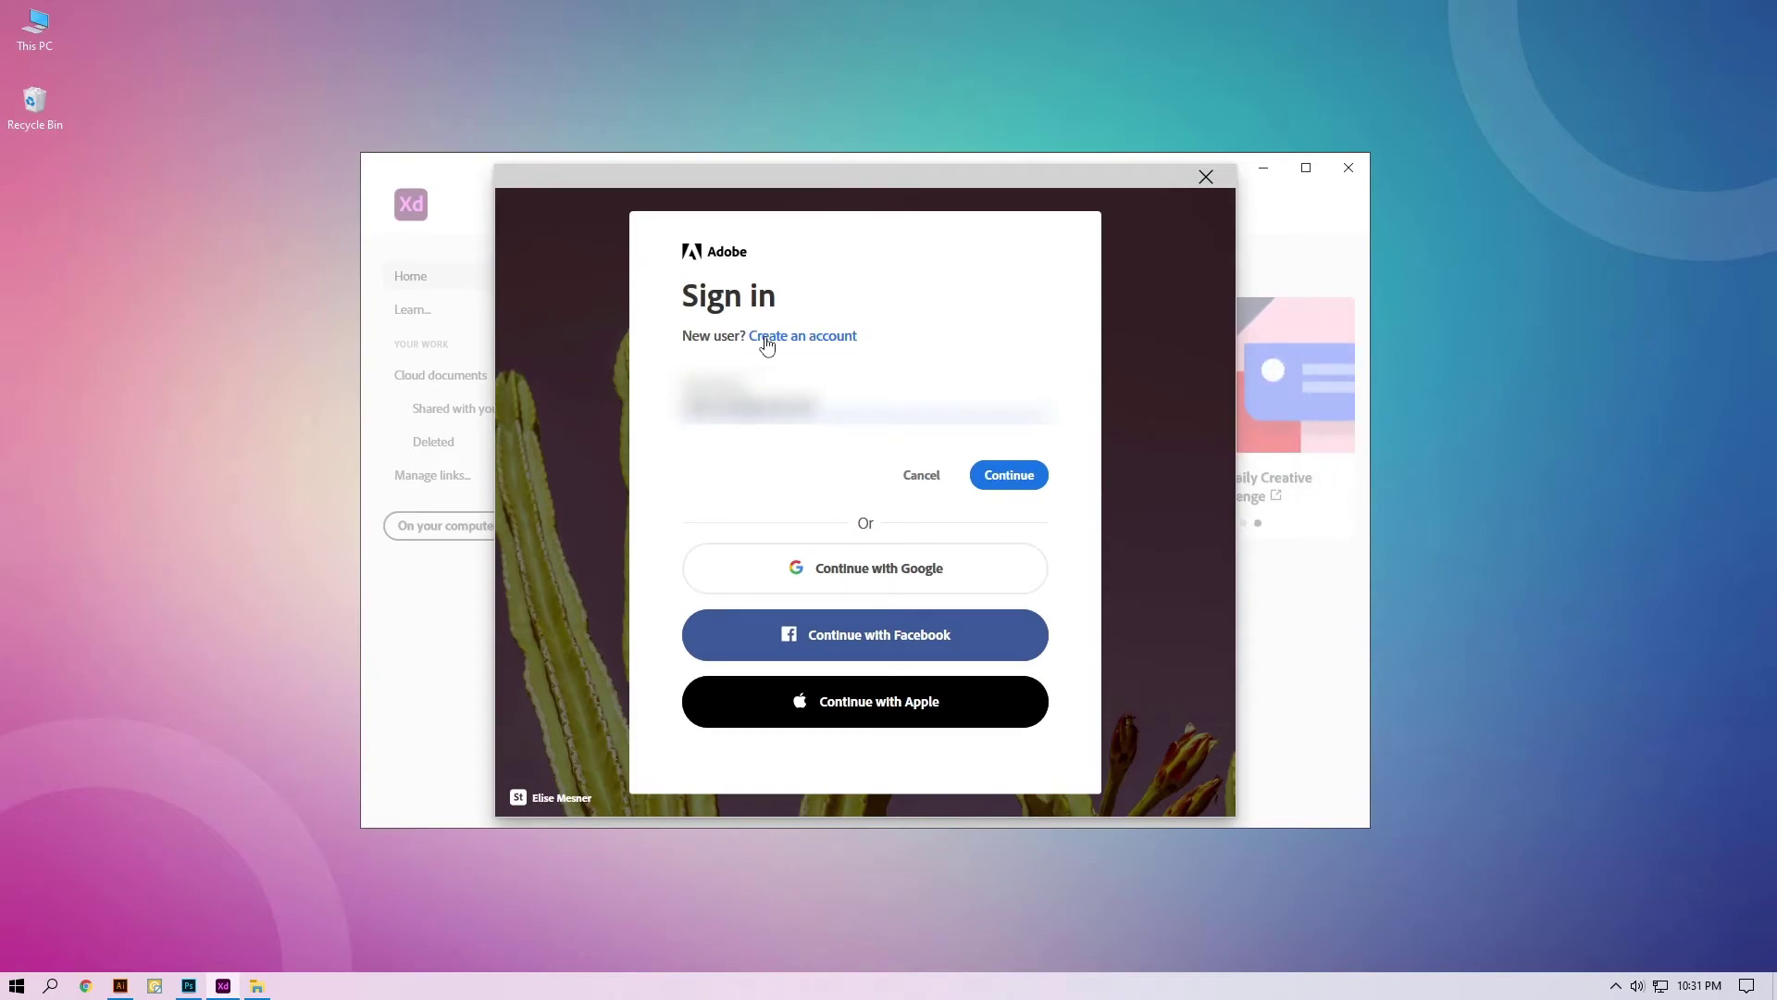
left_click(1009, 473)
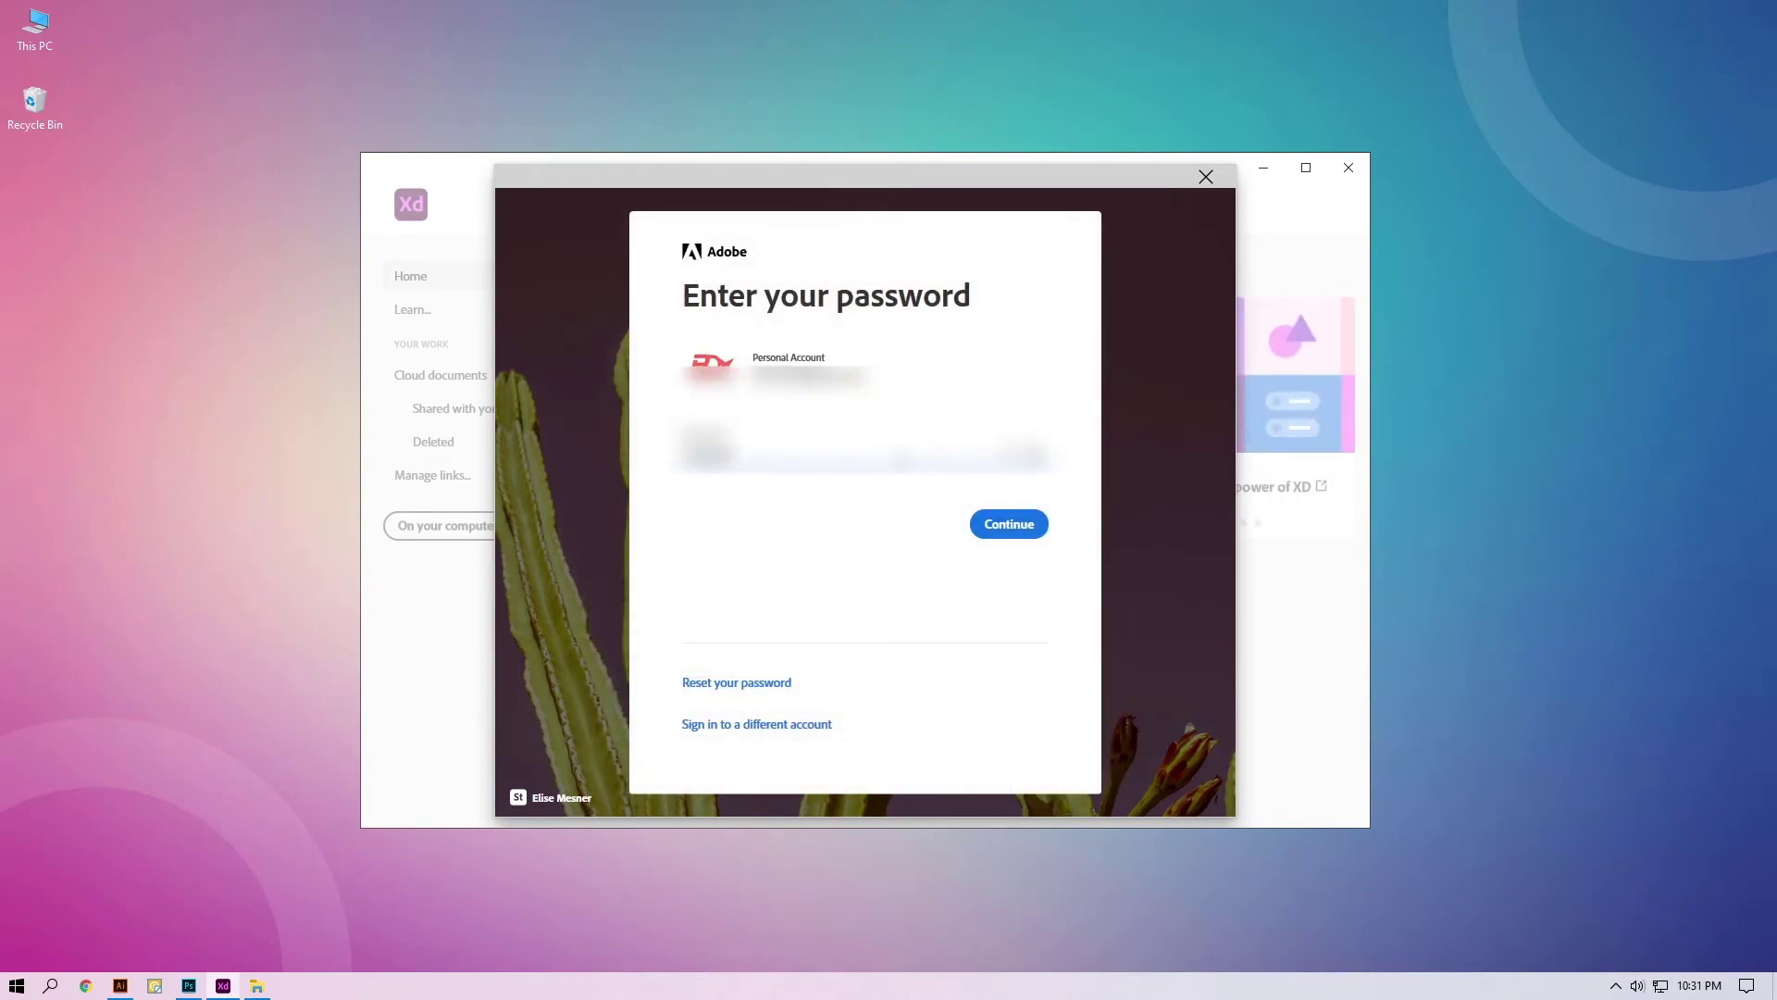
type("*******")
key("Return")
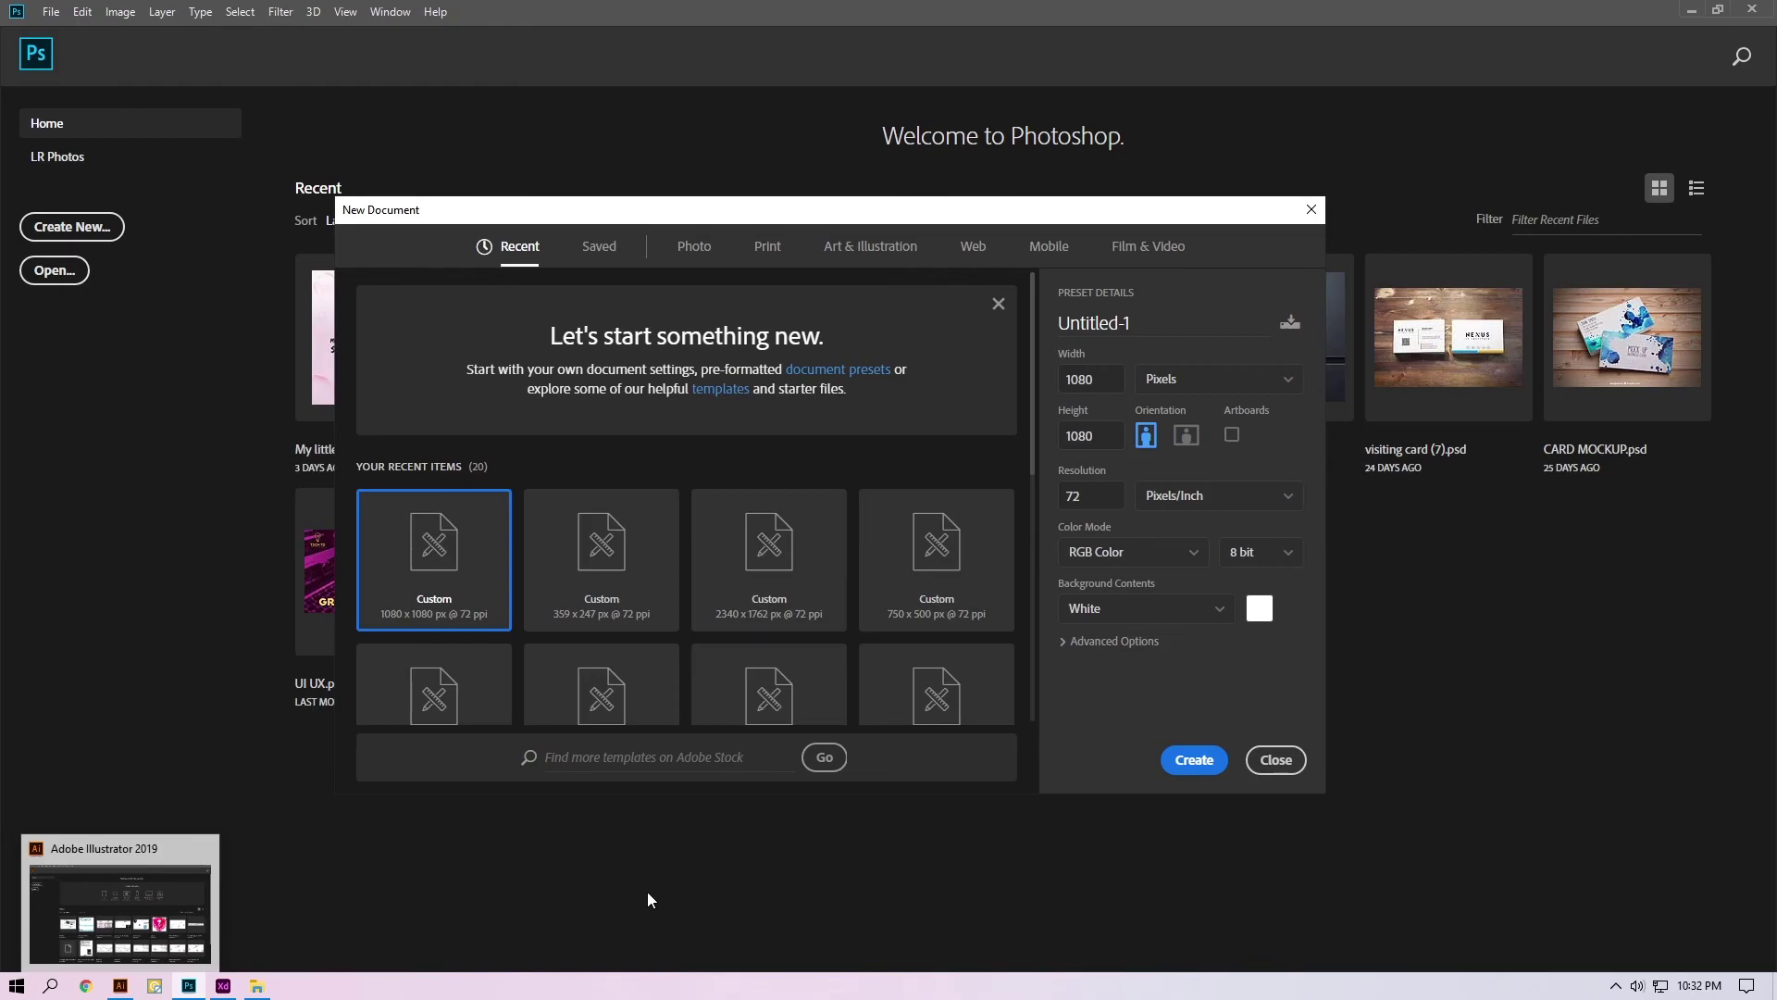
Create a 1080 x 1080 px document at 72 ppi in Photoshop and minimize its window
key("Return")
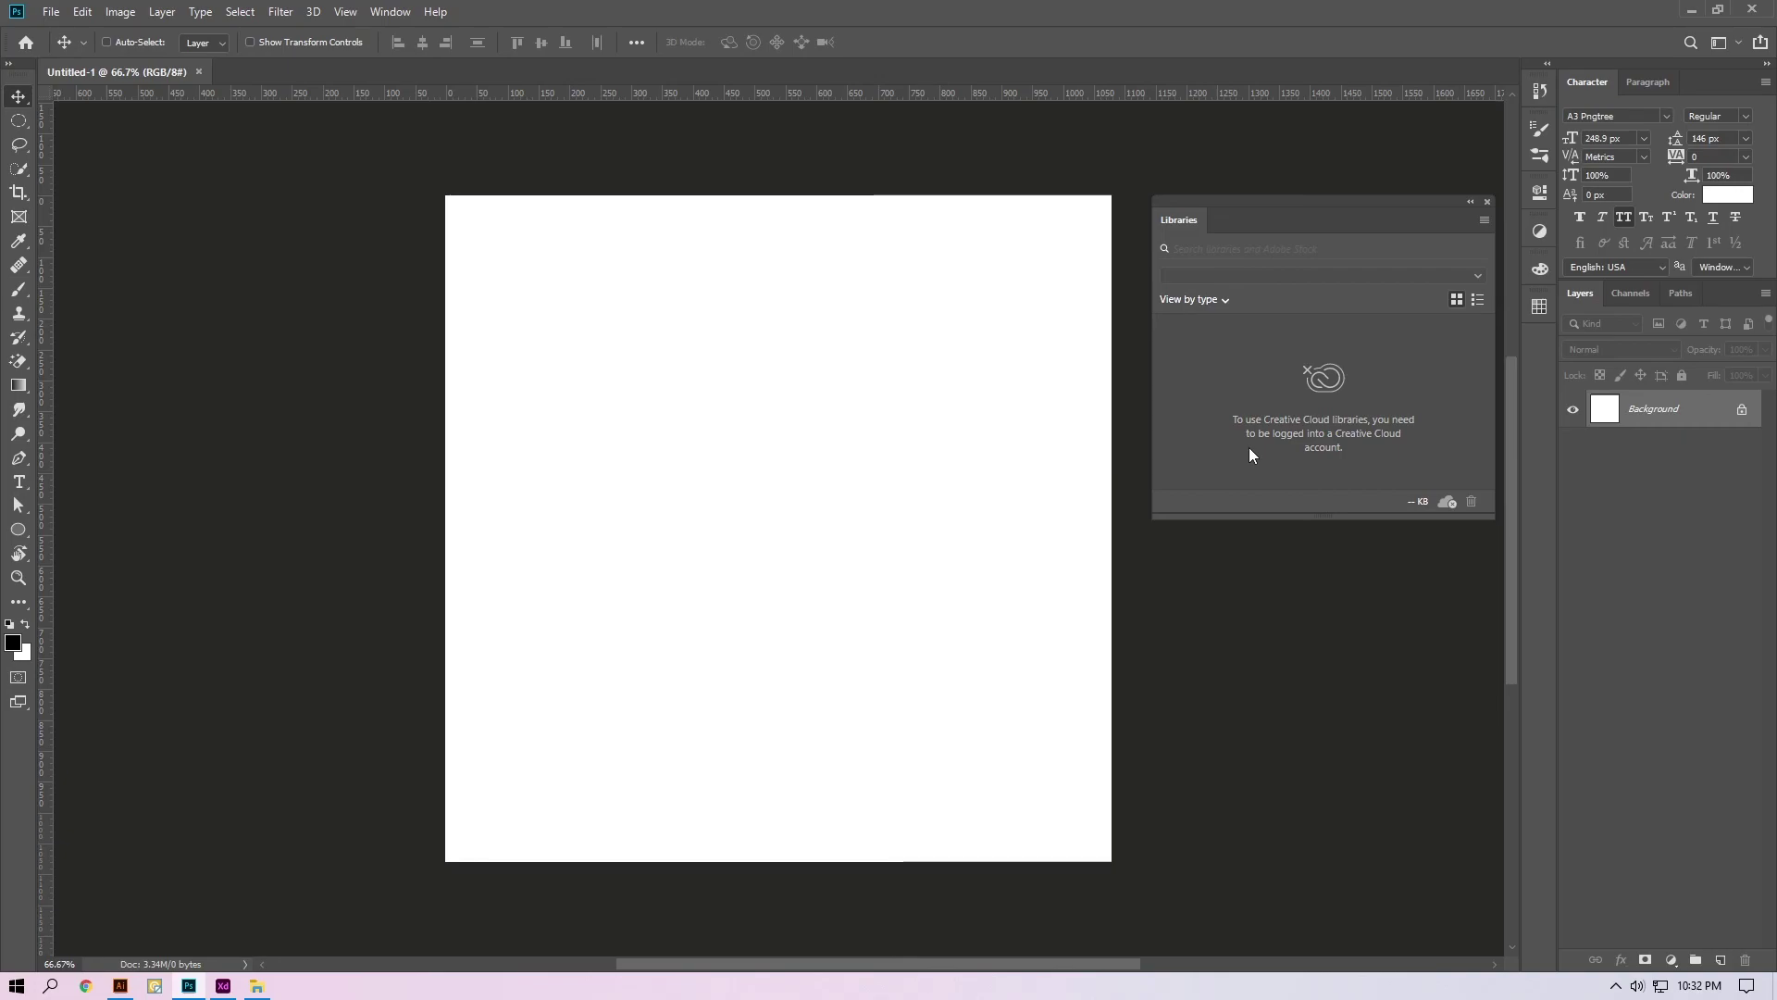
left_click(1691, 10)
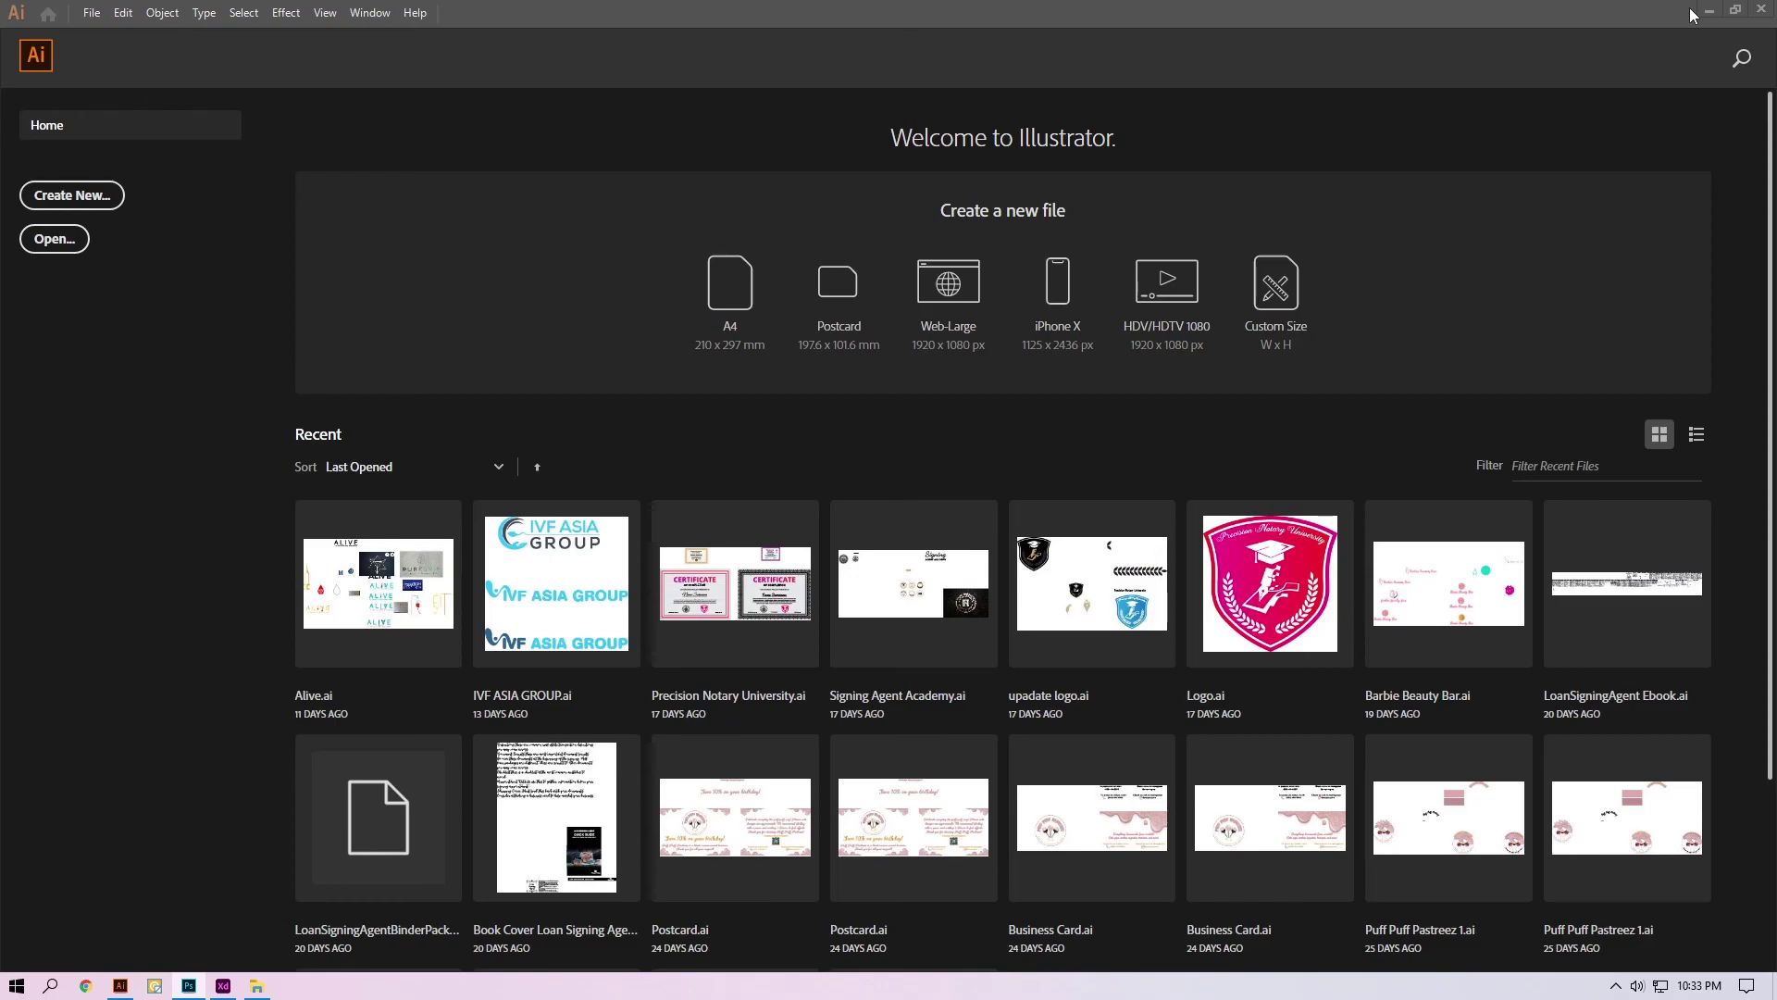